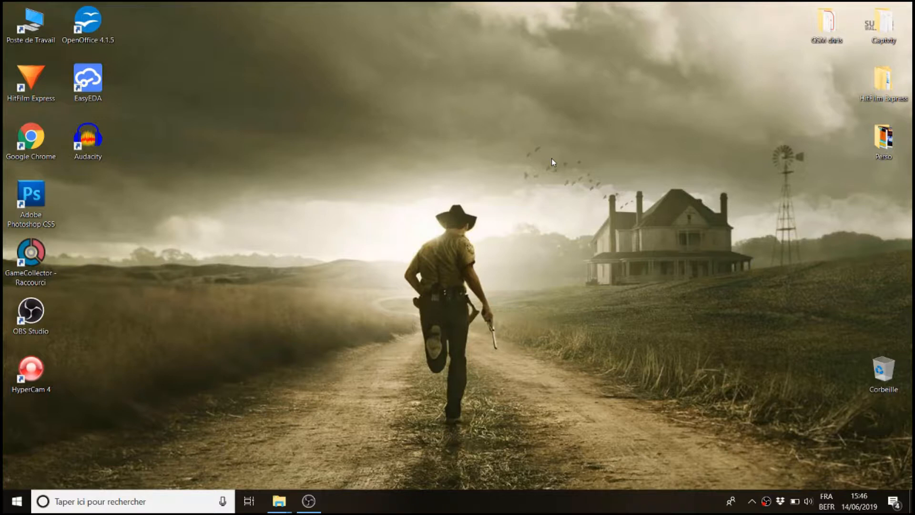
Open This PC and browse to D:\Fichier source\Hyperspin\Emulators, peeking inside the NESICAxLive folder before returning
{"action": "double_click", "coordinate": [29, 27]}
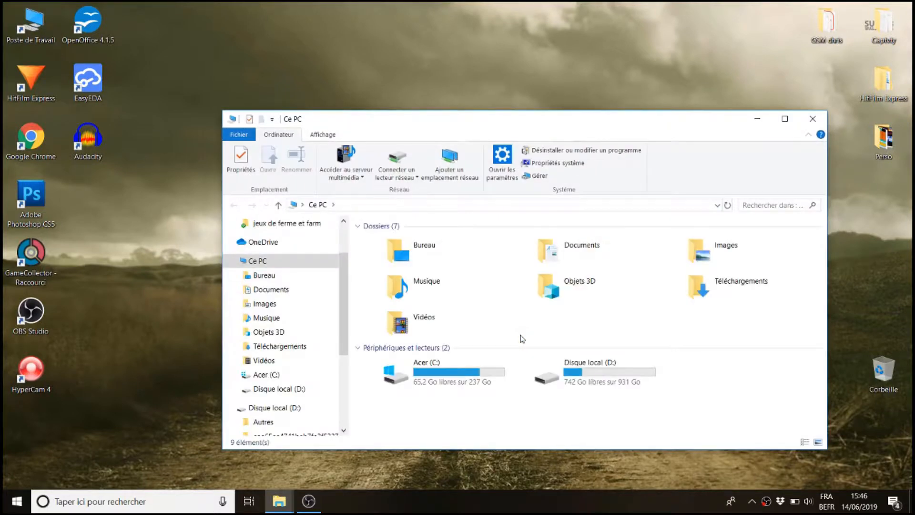
{"action": "left_click", "coordinate": [785, 119]}
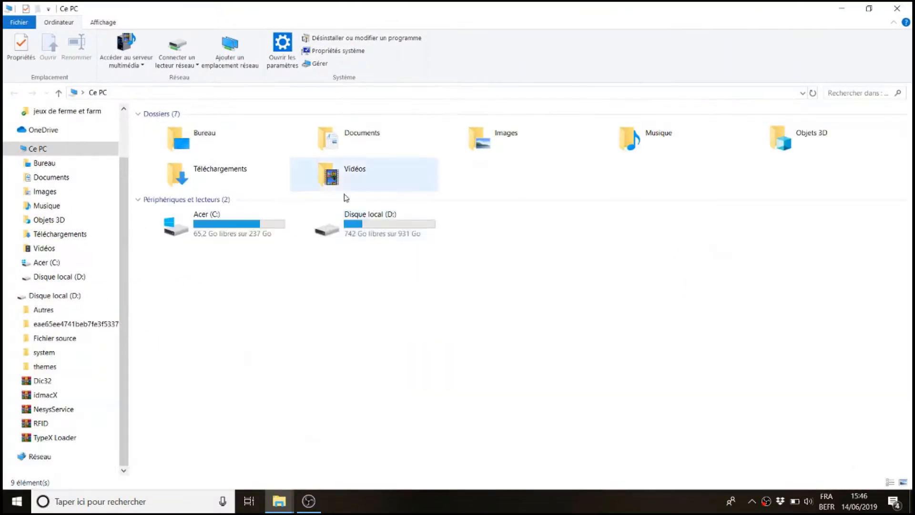
{"action": "double_click", "coordinate": [374, 235]}
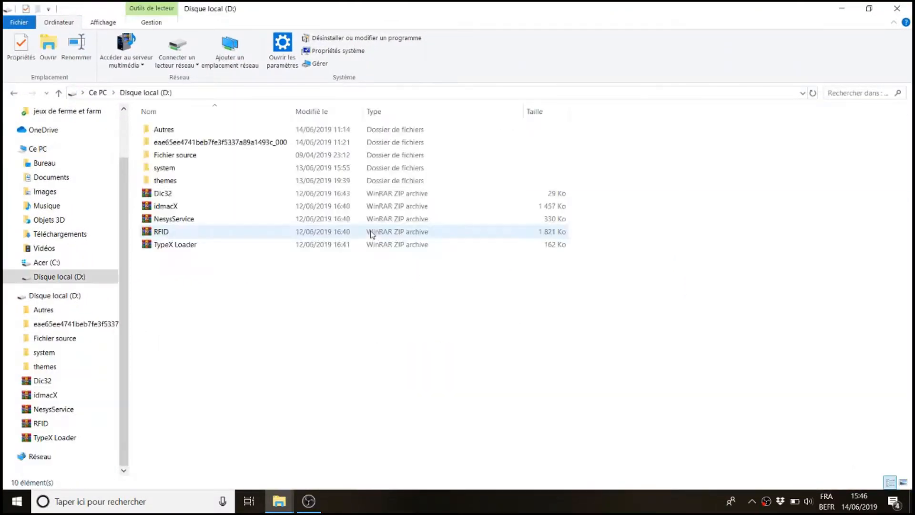
{"action": "double_click", "coordinate": [185, 157]}
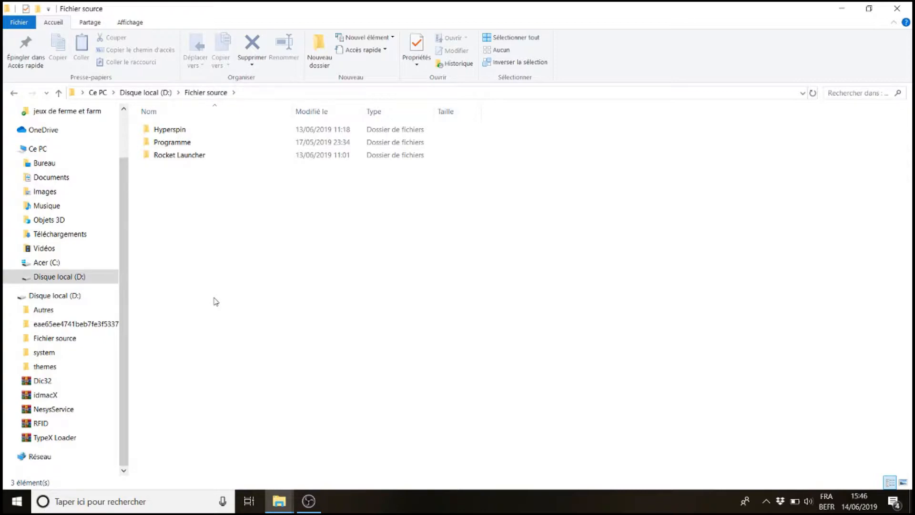
{"action": "double_click", "coordinate": [166, 130]}
{"action": "left_click", "coordinate": [168, 147]}
{"action": "double_click", "coordinate": [169, 142]}
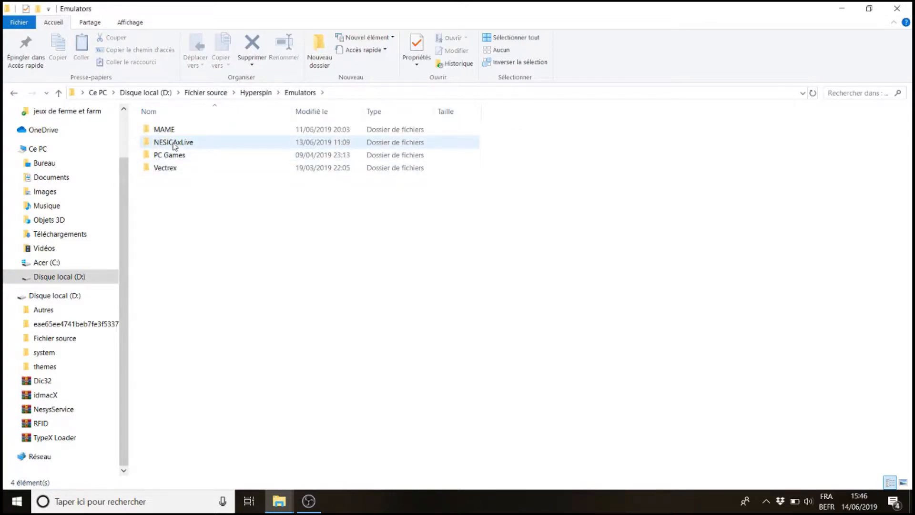
{"action": "double_click", "coordinate": [174, 143]}
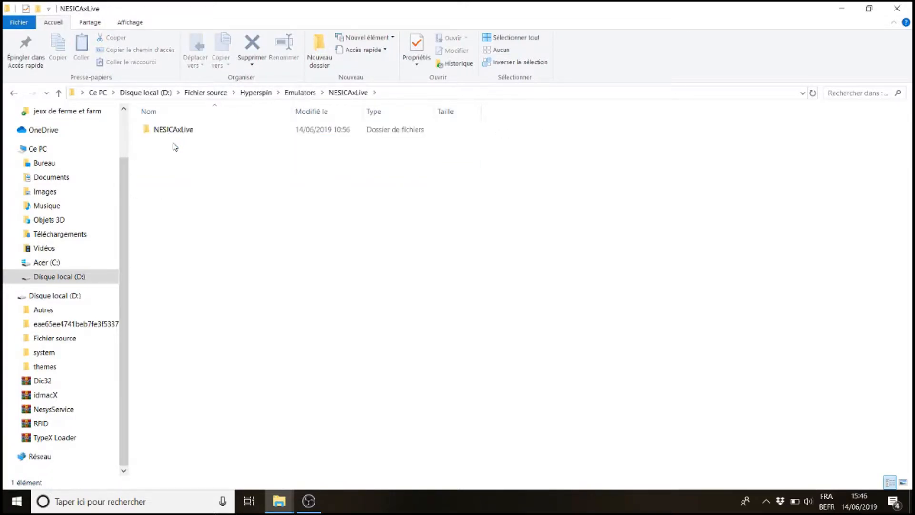
{"action": "left_click", "coordinate": [10, 94]}
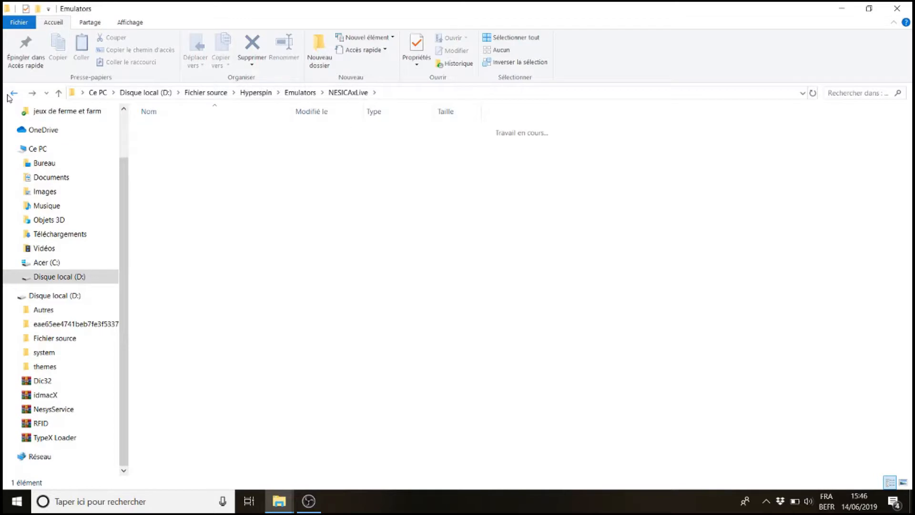
{"action": "left_click", "coordinate": [184, 297]}
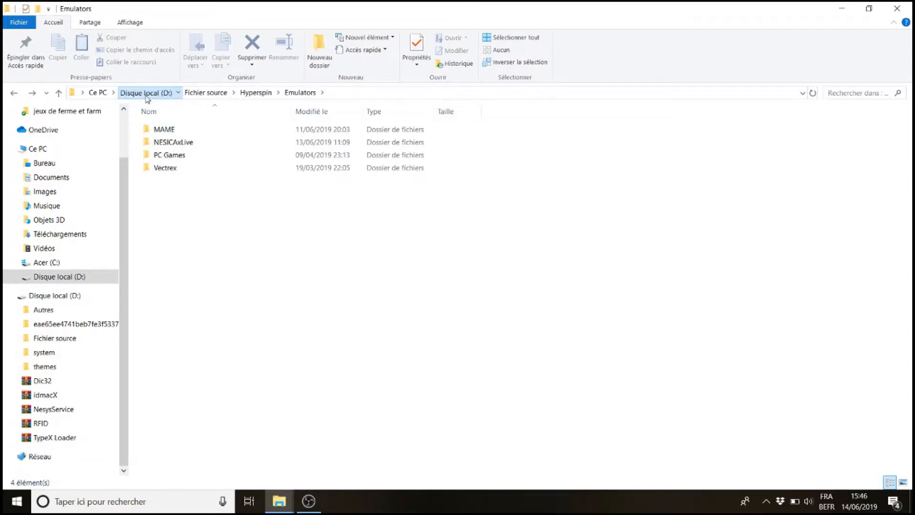
{"action": "left_click", "coordinate": [146, 93]}
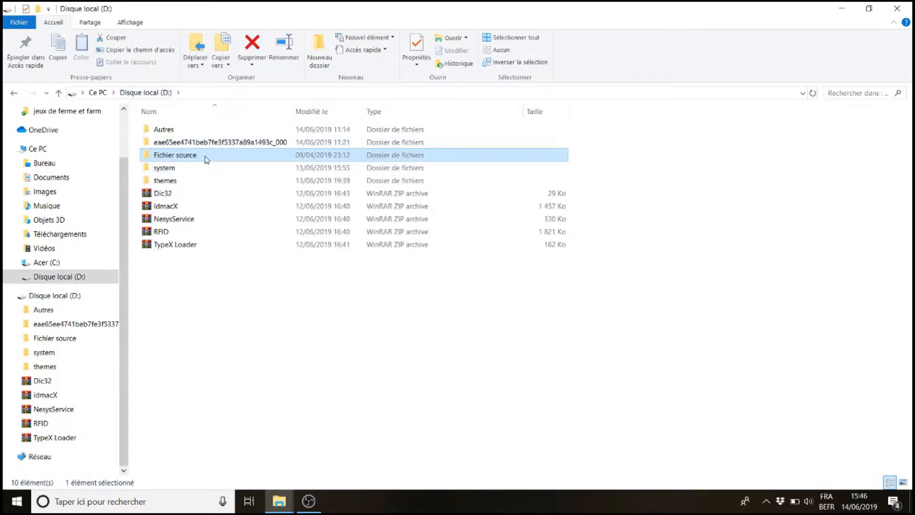
{"action": "double_click", "coordinate": [206, 160]}
{"action": "left_click", "coordinate": [165, 130]}
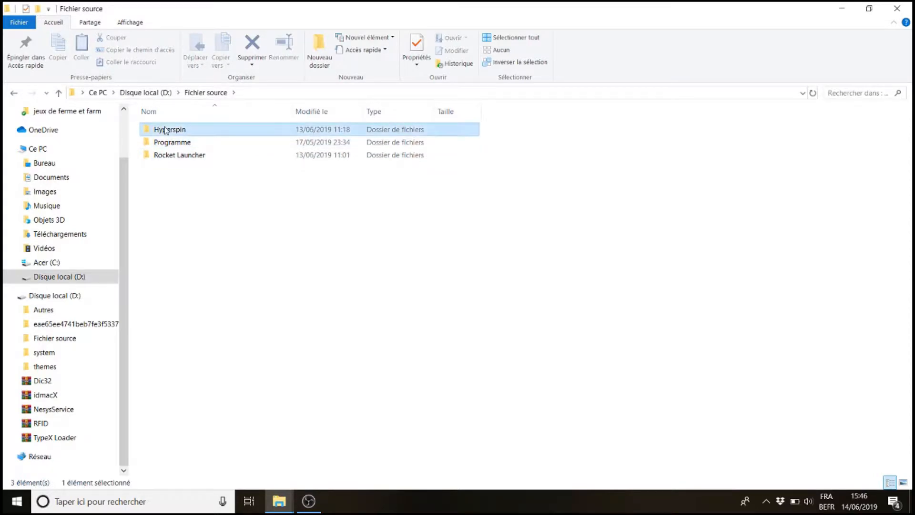
{"action": "double_click", "coordinate": [165, 130]}
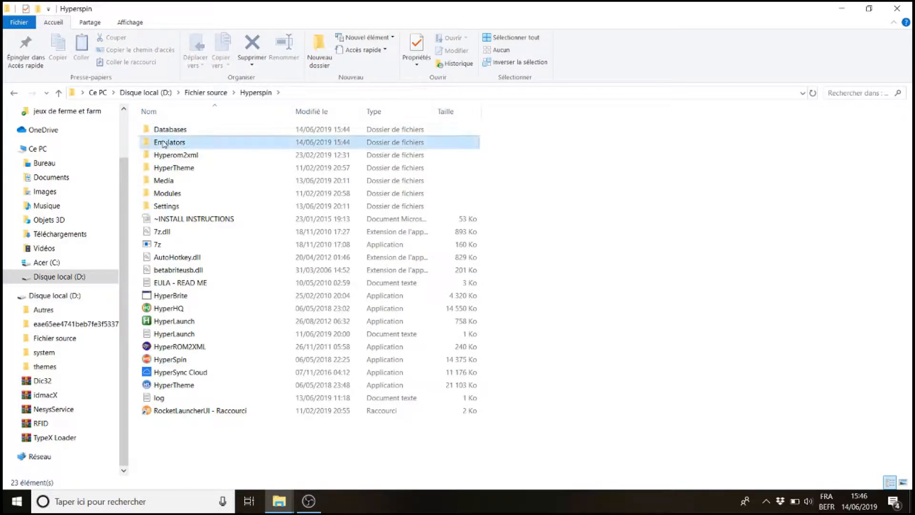
{"action": "double_click", "coordinate": [164, 142]}
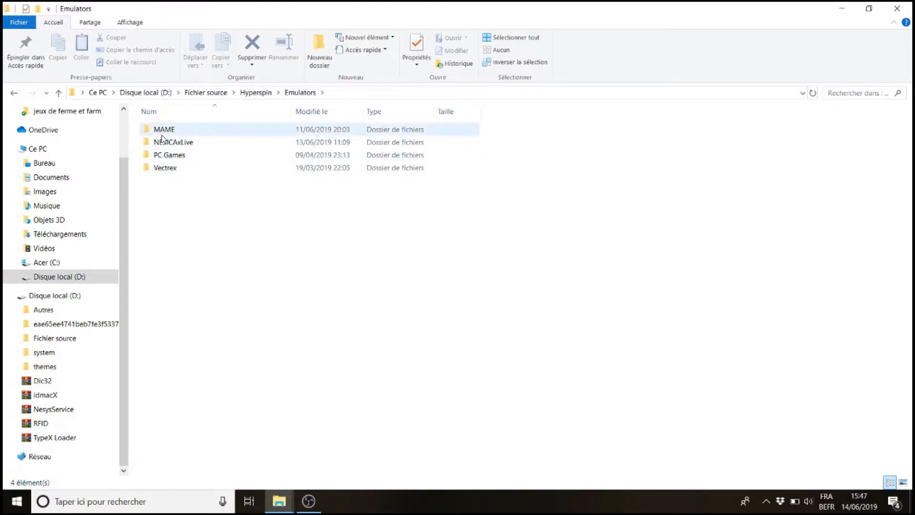
Copy the NESICAxLive folder name and create a new folder named NESICAxLive2 in Emulators
{"action": "left_click", "coordinate": [162, 144]}
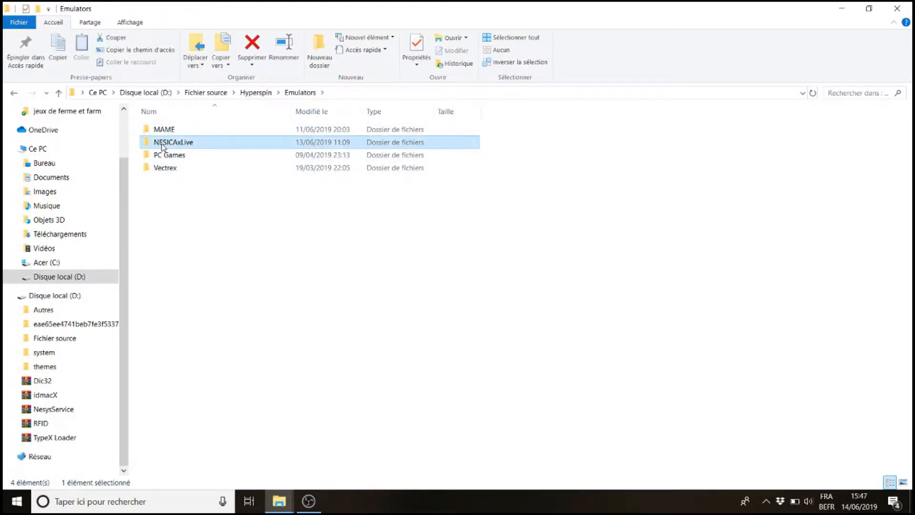
{"action": "left_click", "coordinate": [161, 144]}
{"action": "key", "text": "ctrl+c"}
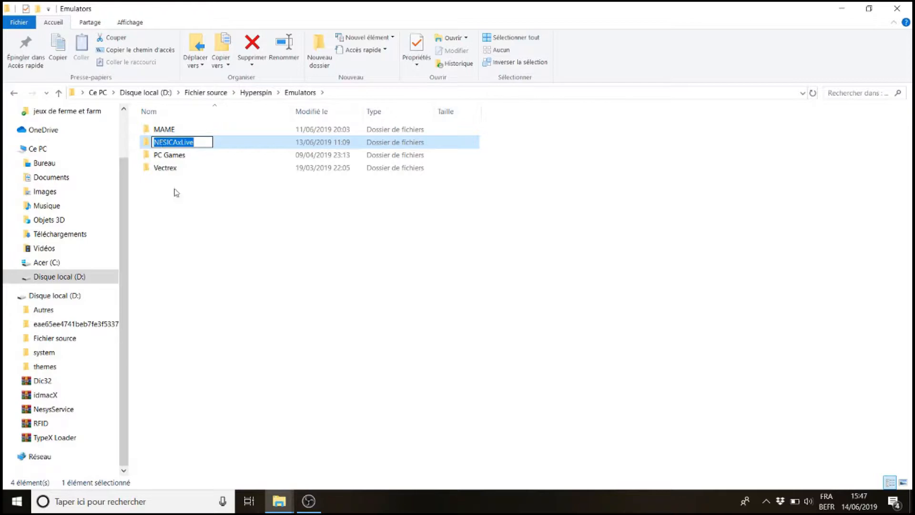
{"action": "left_click", "coordinate": [207, 267]}
{"action": "left_click", "coordinate": [315, 59]}
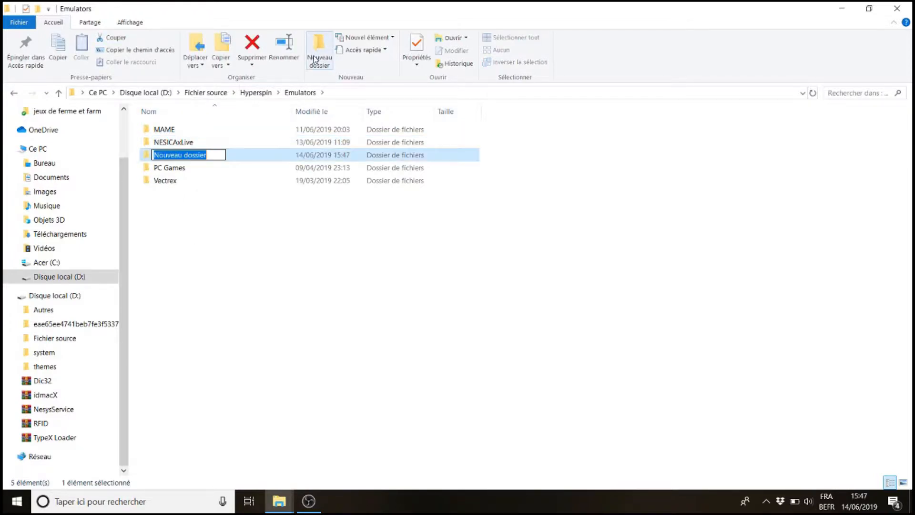
{"action": "key", "text": "ctrl+v"}
{"action": "type", "text": "2"}
{"action": "key", "text": "Return"}
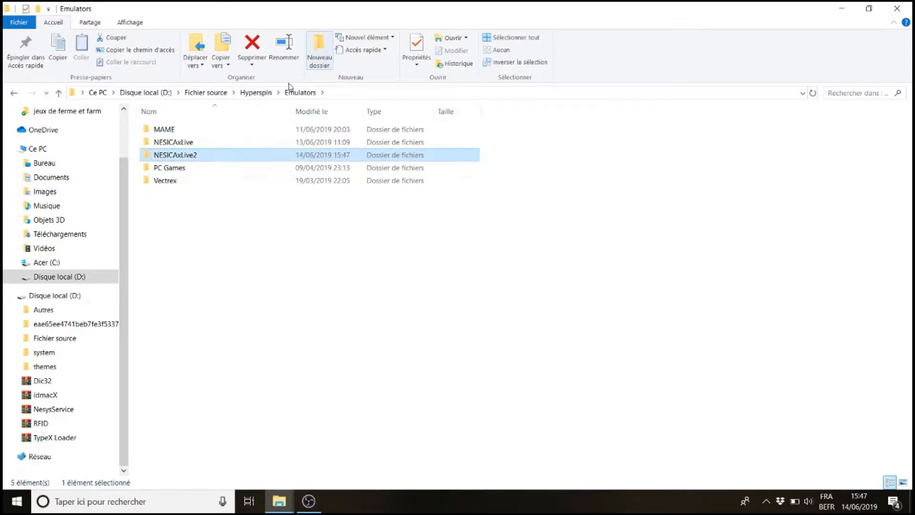
Open the NESICAxLive2 folder to check it, then go back to Emulators
{"action": "double_click", "coordinate": [194, 155]}
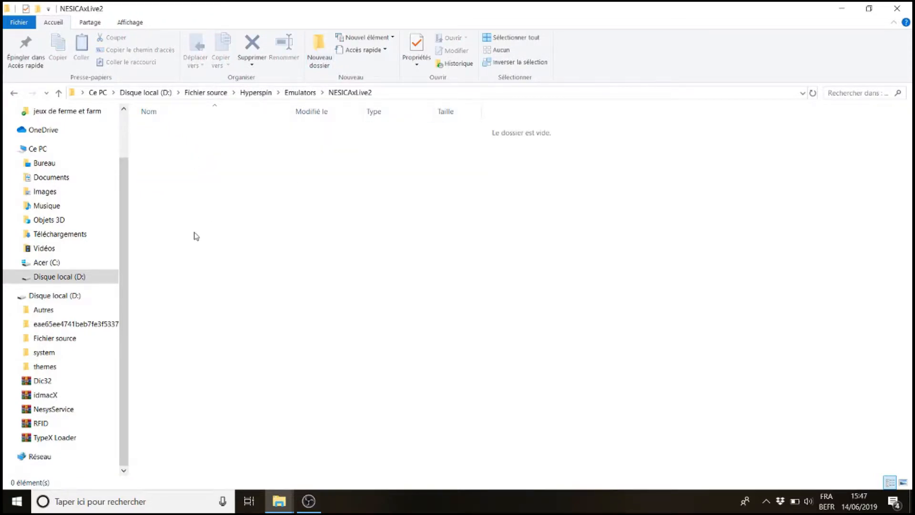
{"action": "left_click", "coordinate": [14, 93]}
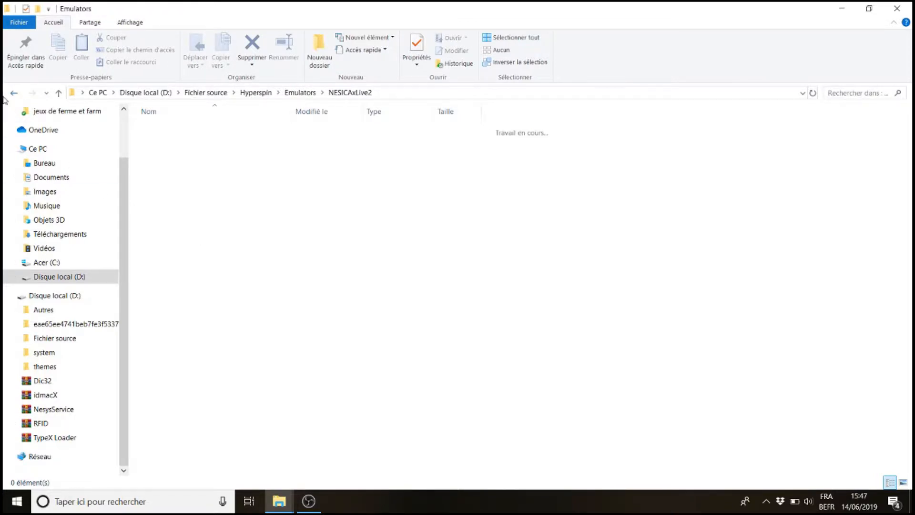
{"action": "left_click", "coordinate": [208, 218]}
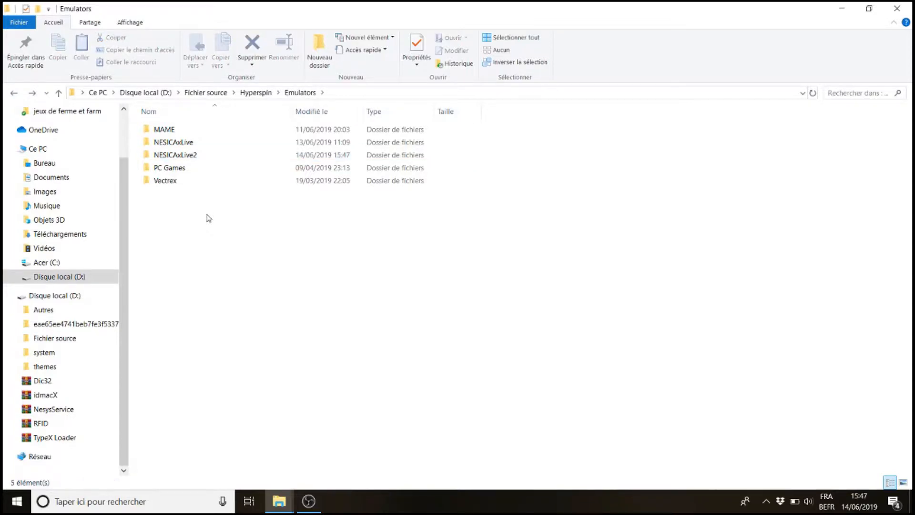
Launch HyperHQ from D:\Fichier source\Hyperspin and start adding a new item in the Main Menu Wizard
{"action": "left_click", "coordinate": [278, 506]}
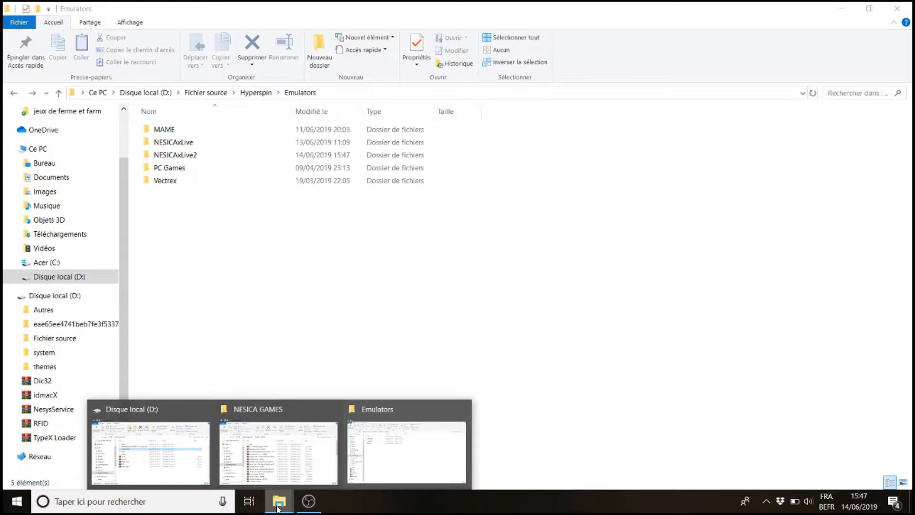
{"action": "mouse_move", "coordinate": [169, 453]}
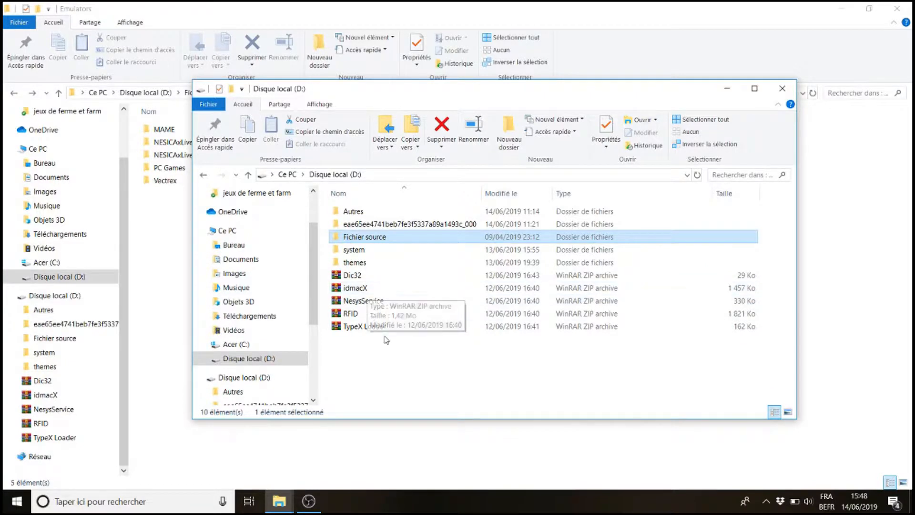
{"action": "left_click", "coordinate": [365, 302]}
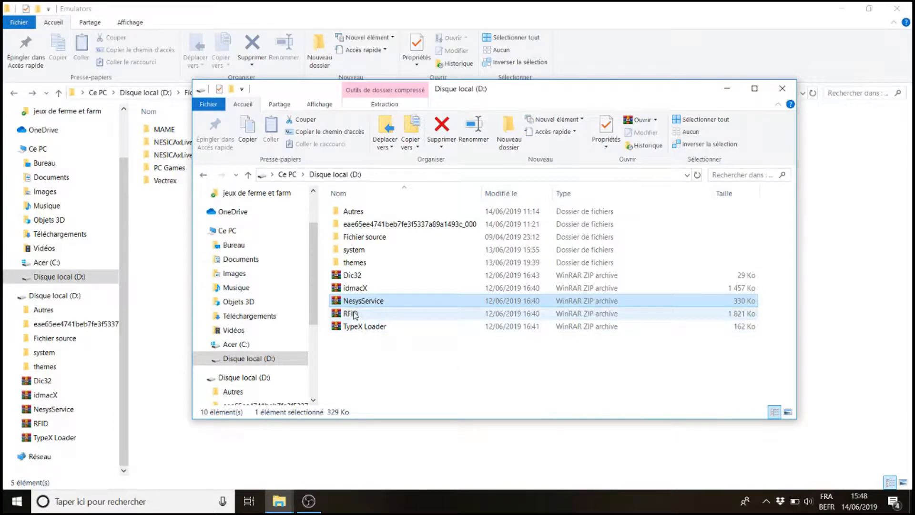
{"action": "left_click", "coordinate": [358, 358]}
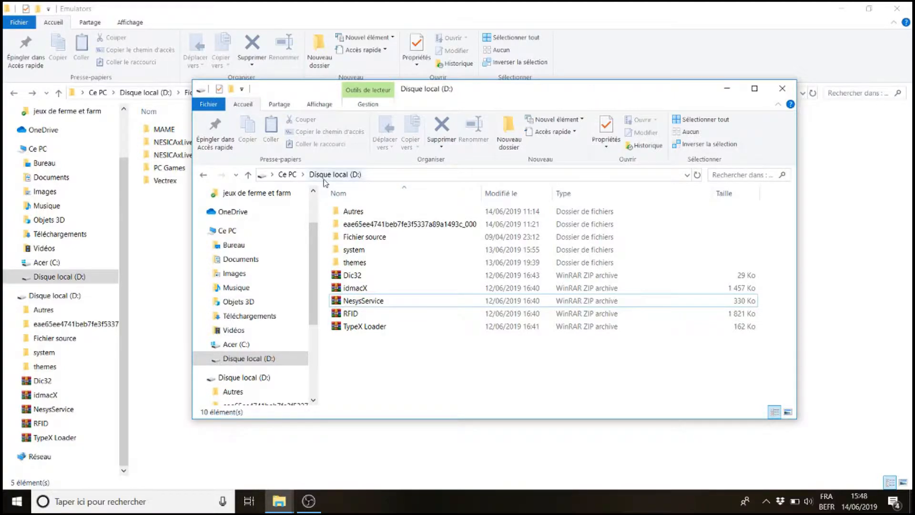
{"action": "double_click", "coordinate": [360, 237]}
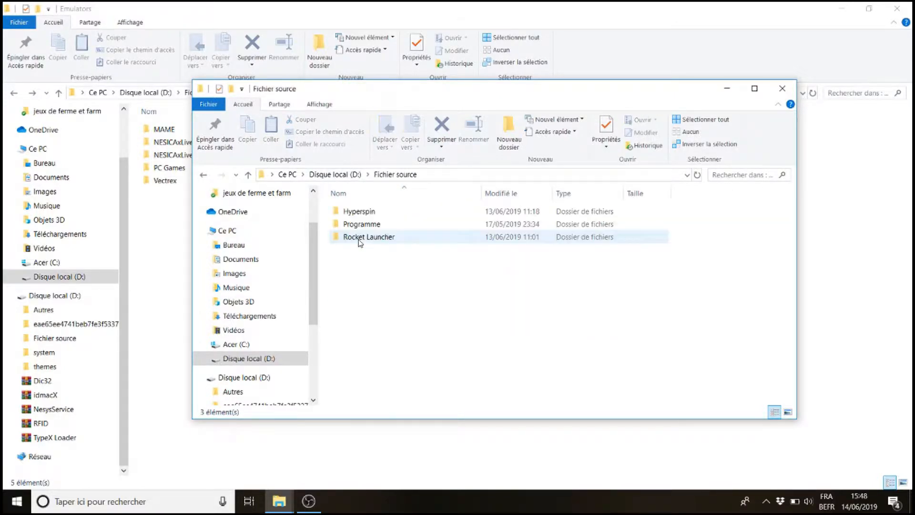
{"action": "double_click", "coordinate": [348, 213]}
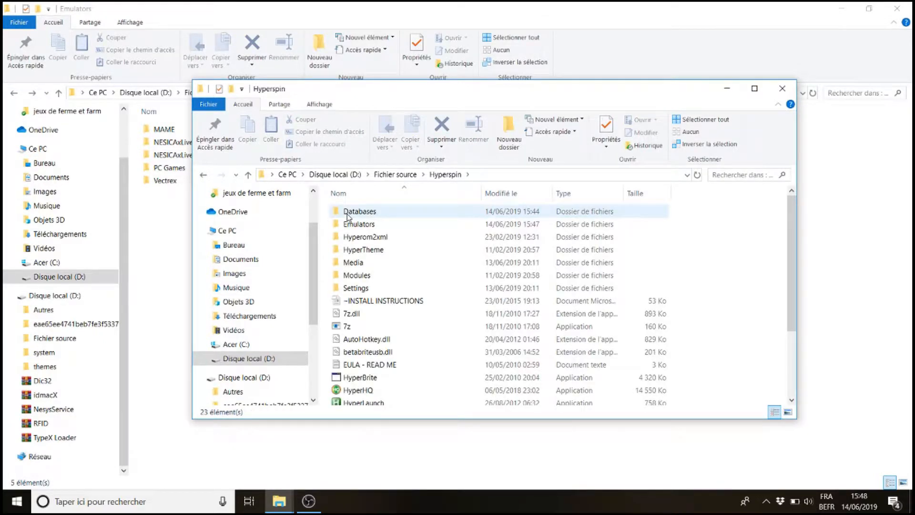
{"action": "left_click", "coordinate": [355, 390]}
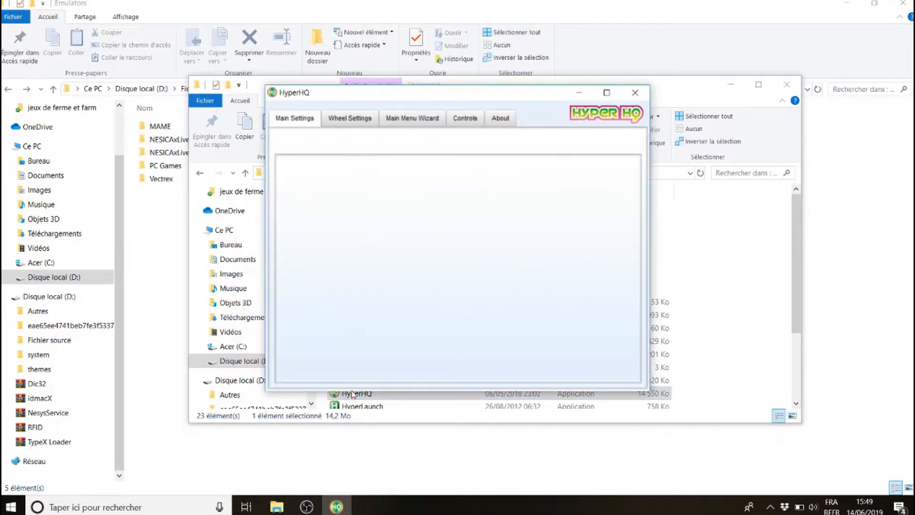
{"action": "left_click", "coordinate": [424, 125]}
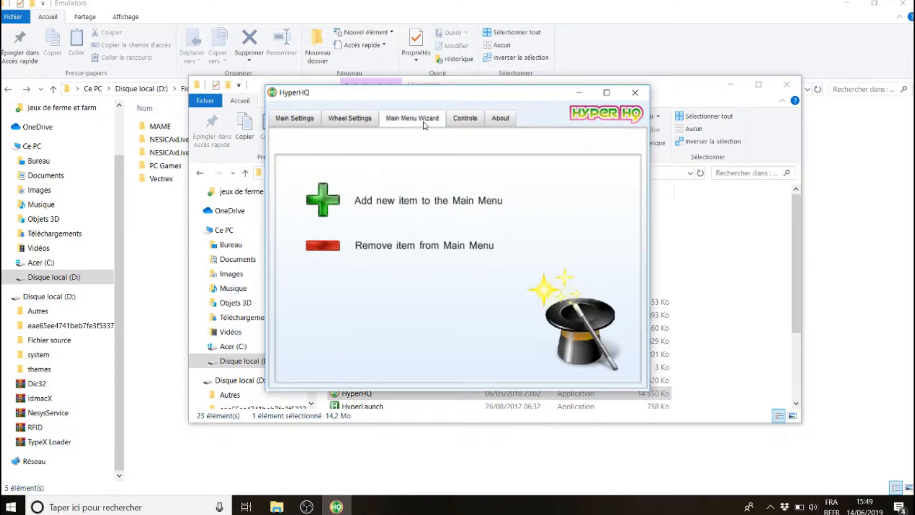
{"action": "left_click", "coordinate": [329, 199]}
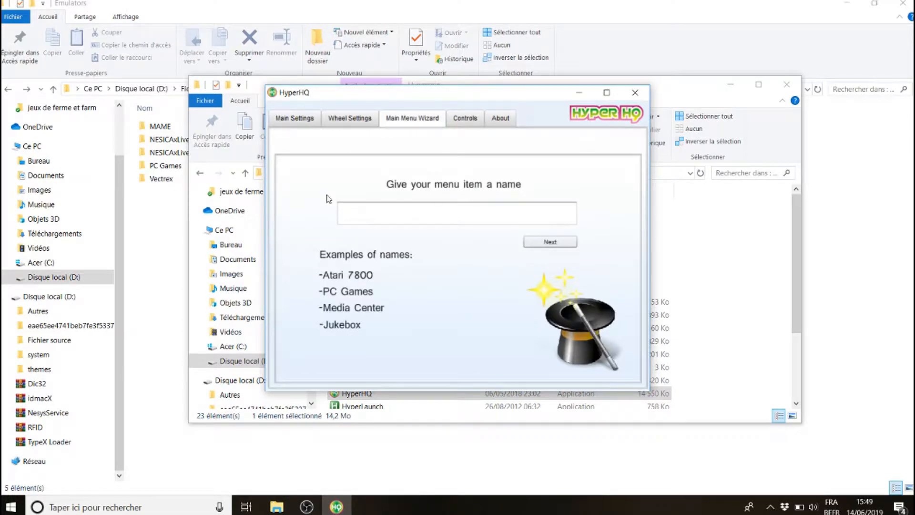
Copy the NESICAxLive folder name and paste it as the new main menu item's name
{"action": "left_click", "coordinate": [154, 195]}
{"action": "left_click", "coordinate": [177, 142]}
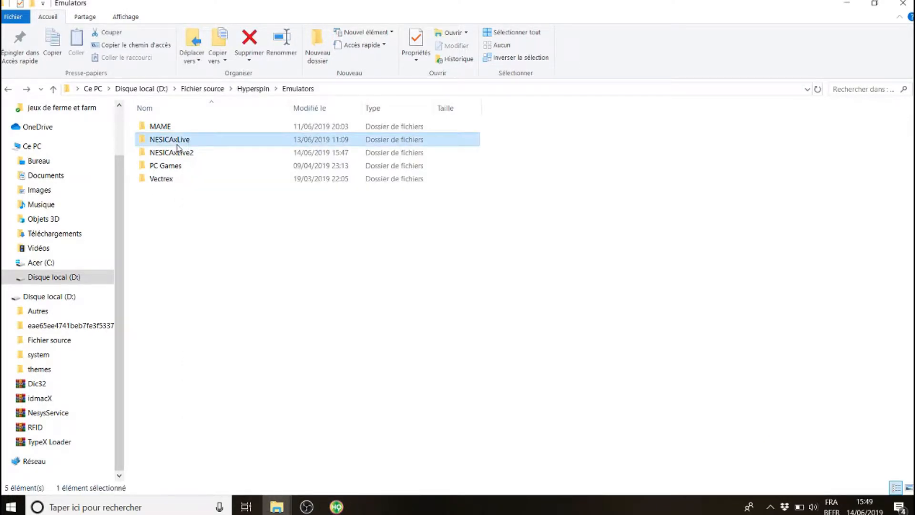
{"action": "left_click", "coordinate": [177, 144]}
{"action": "key", "text": "ctrl+c"}
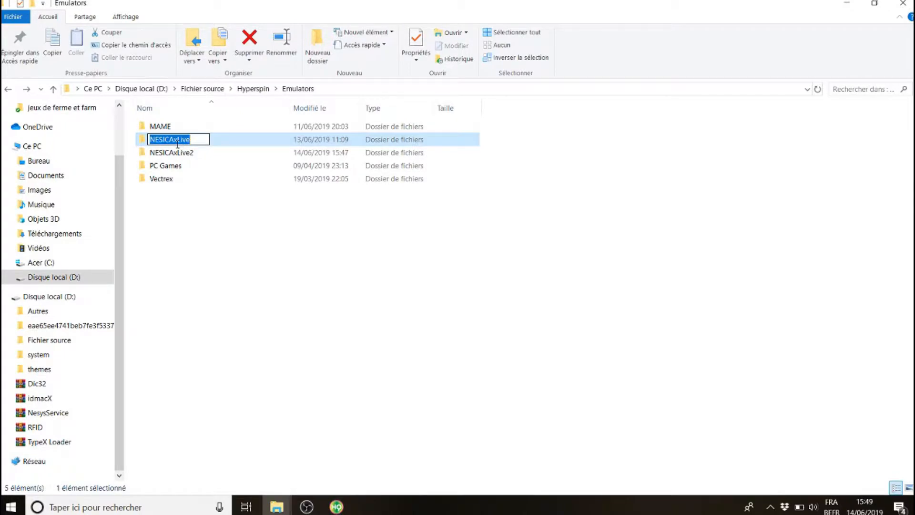
{"action": "left_click", "coordinate": [347, 509]}
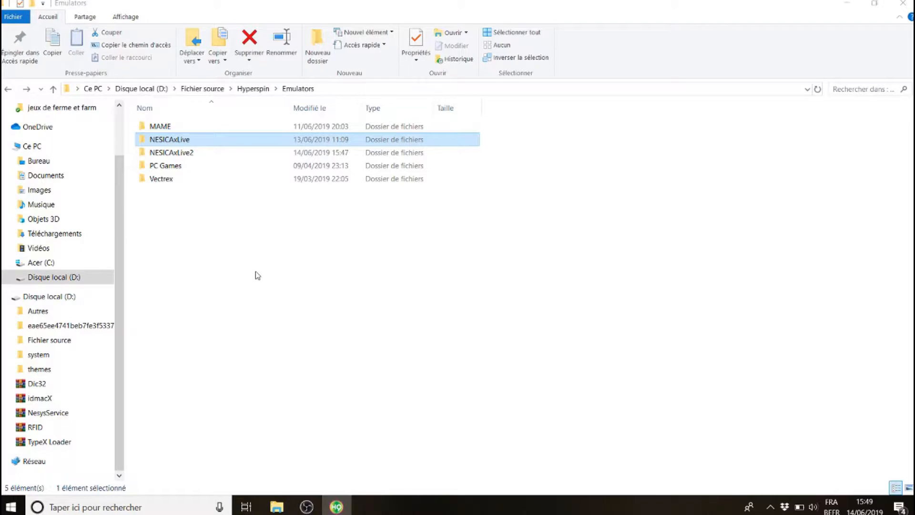
{"action": "left_click", "coordinate": [345, 506]}
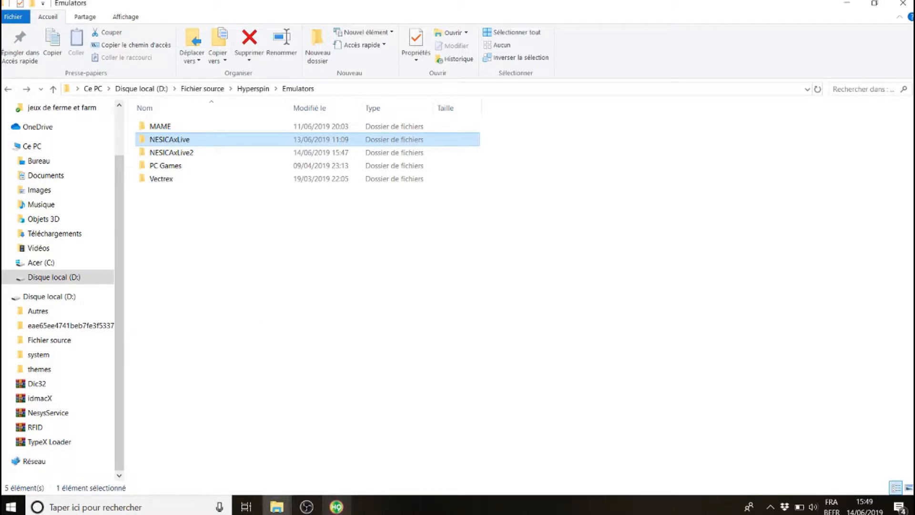
{"action": "left_click", "coordinate": [336, 506]}
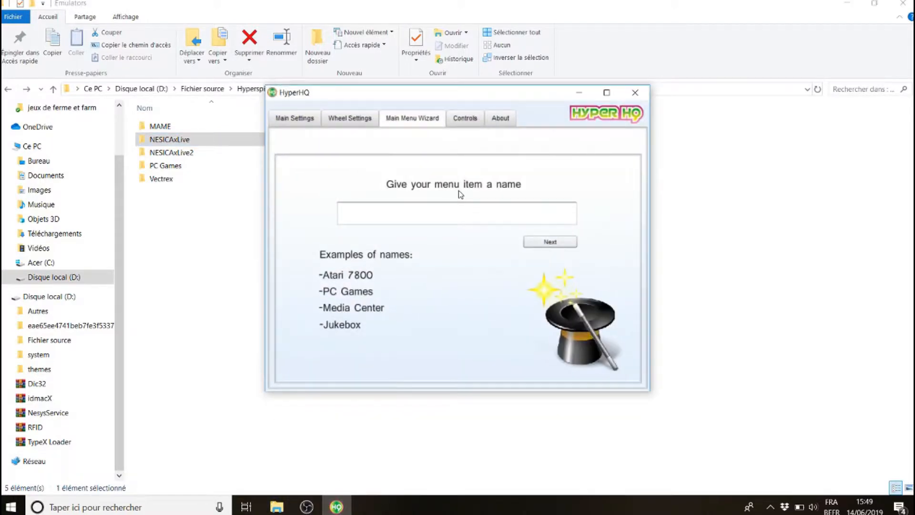
{"action": "left_click", "coordinate": [438, 214]}
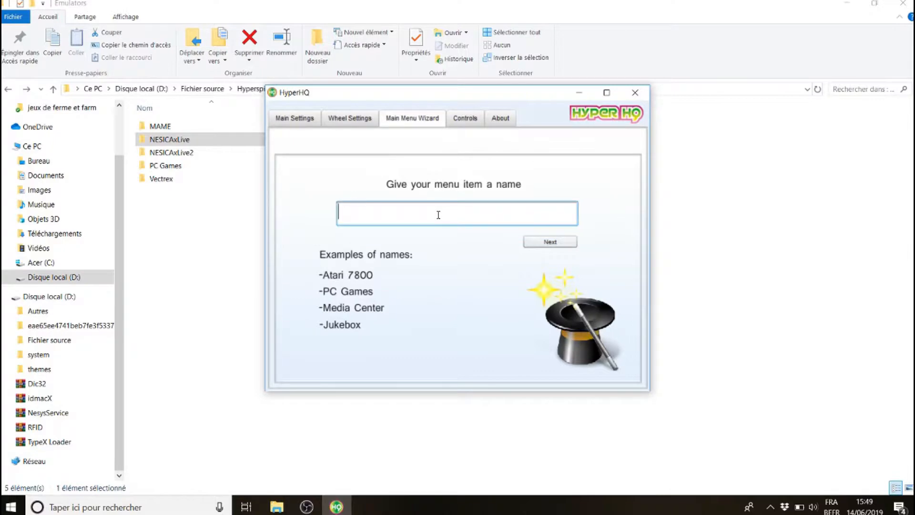
{"action": "key", "text": "ctrl+v"}
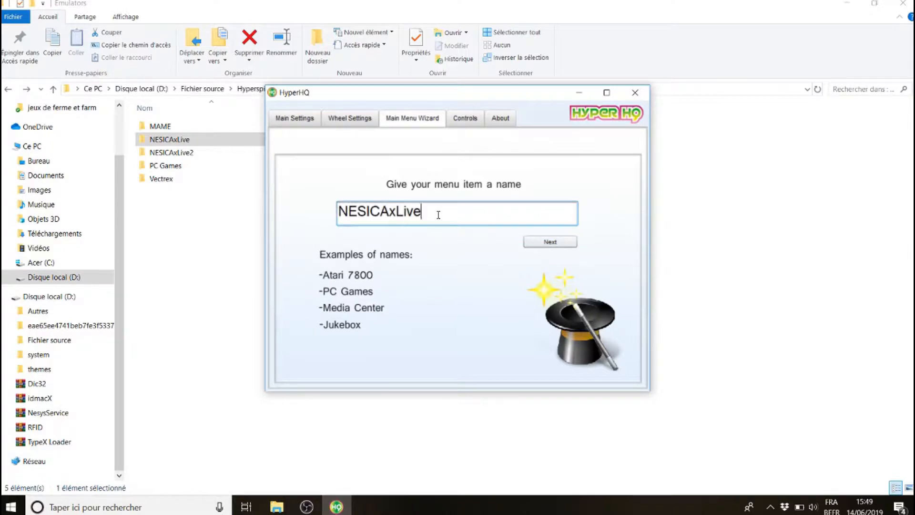
Make NESICAxLive a main menu item with a sub wheel, placed after MAME, and finish the wizard
{"action": "left_click", "coordinate": [544, 241]}
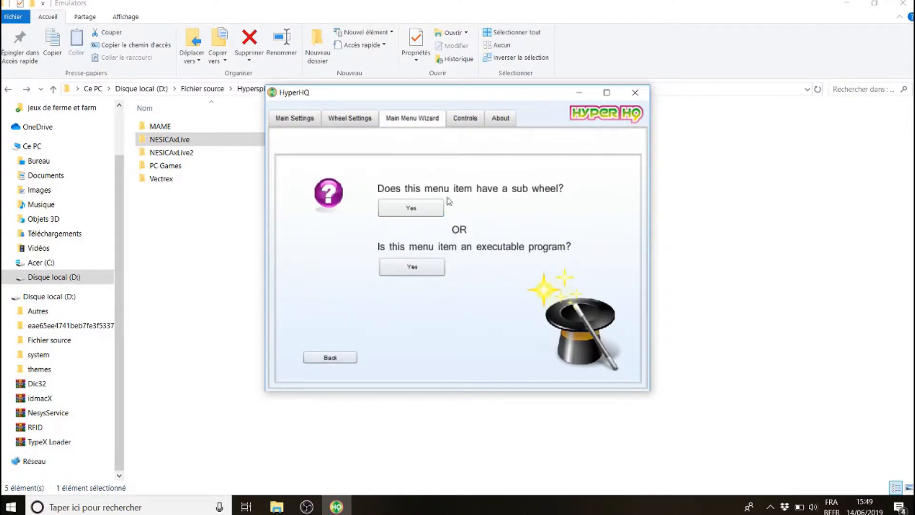
{"action": "left_click", "coordinate": [407, 209]}
{"action": "left_click", "coordinate": [406, 210]}
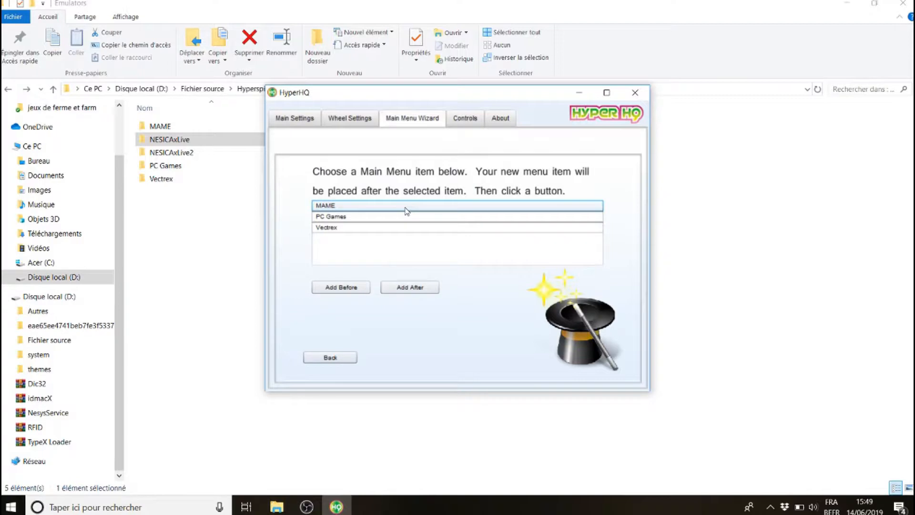
{"action": "left_click", "coordinate": [353, 206]}
{"action": "left_click", "coordinate": [411, 288]}
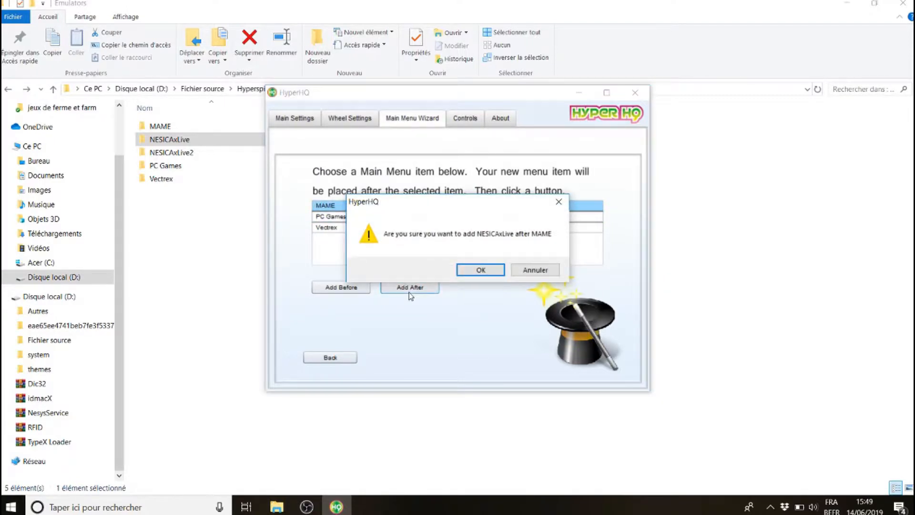
{"action": "left_click", "coordinate": [472, 270]}
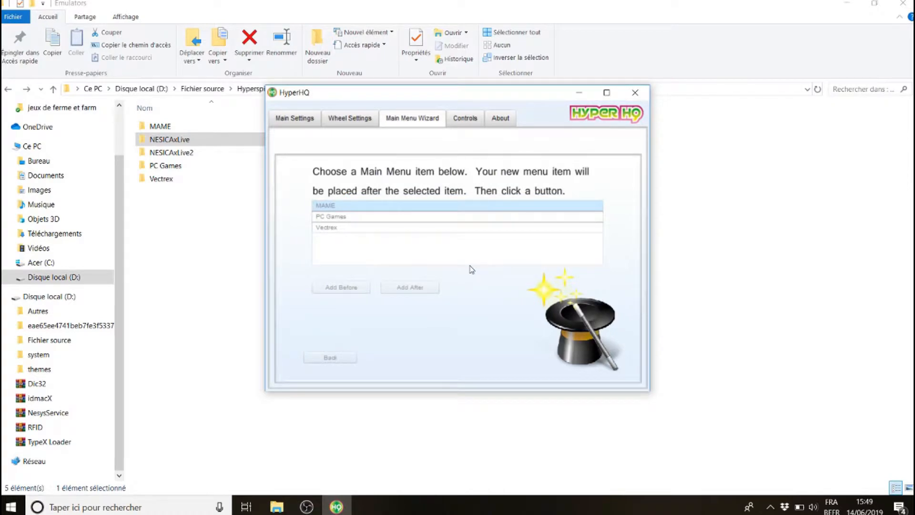
{"action": "left_click", "coordinate": [387, 303]}
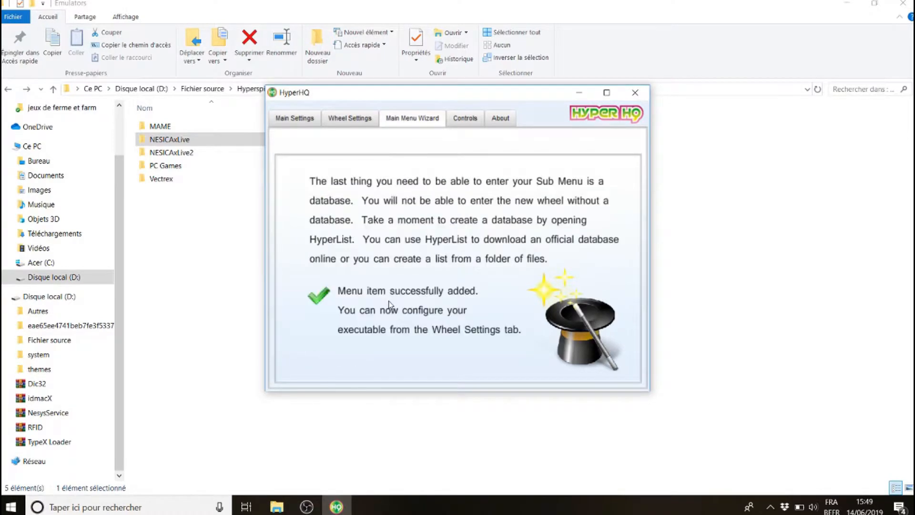
Open the wheel settings for NESICAxLive and enable the PC Game option
{"action": "left_click", "coordinate": [352, 121]}
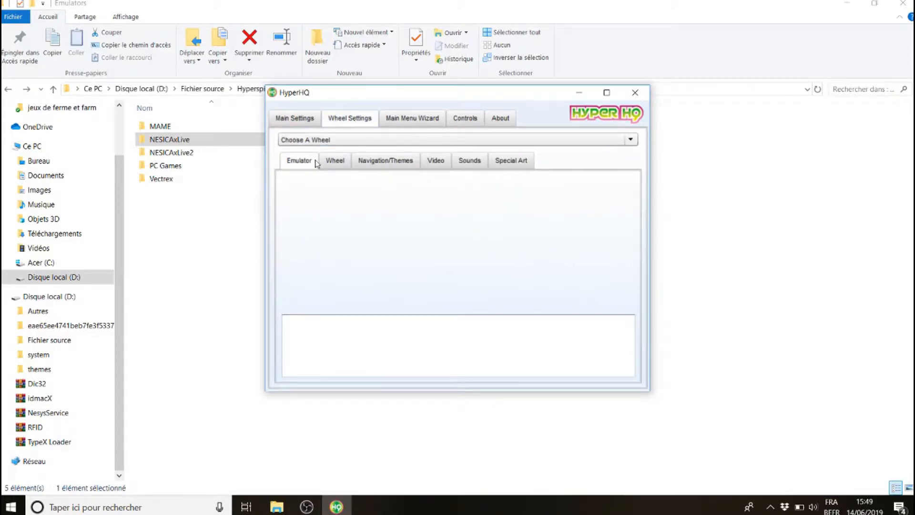
{"action": "left_click", "coordinate": [355, 145]}
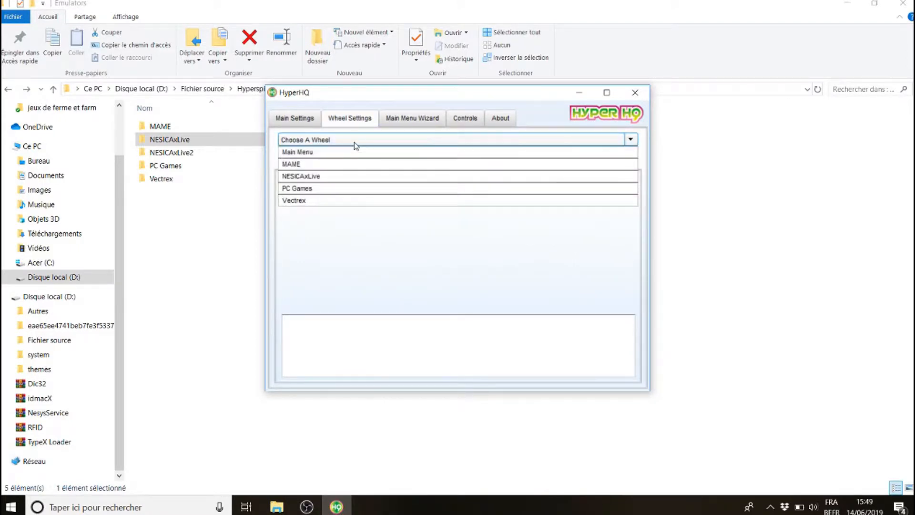
{"action": "left_click", "coordinate": [316, 177]}
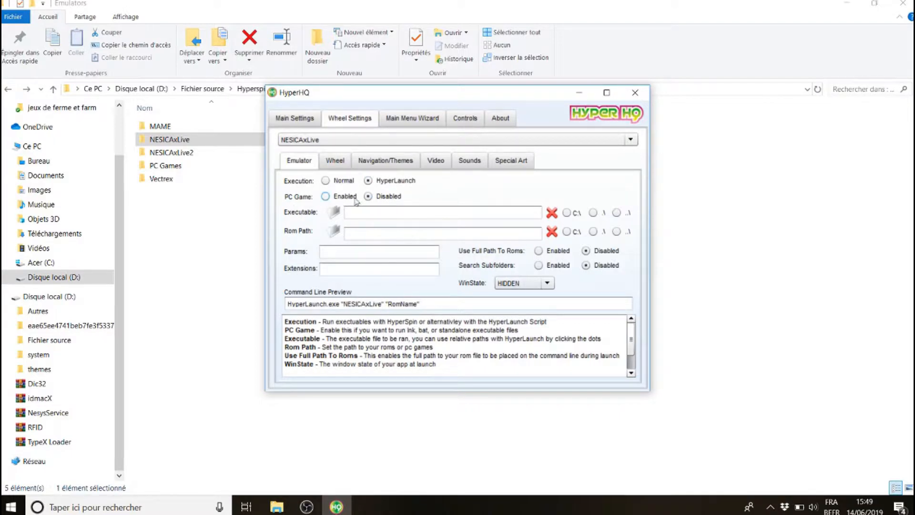
{"action": "left_click", "coordinate": [326, 196]}
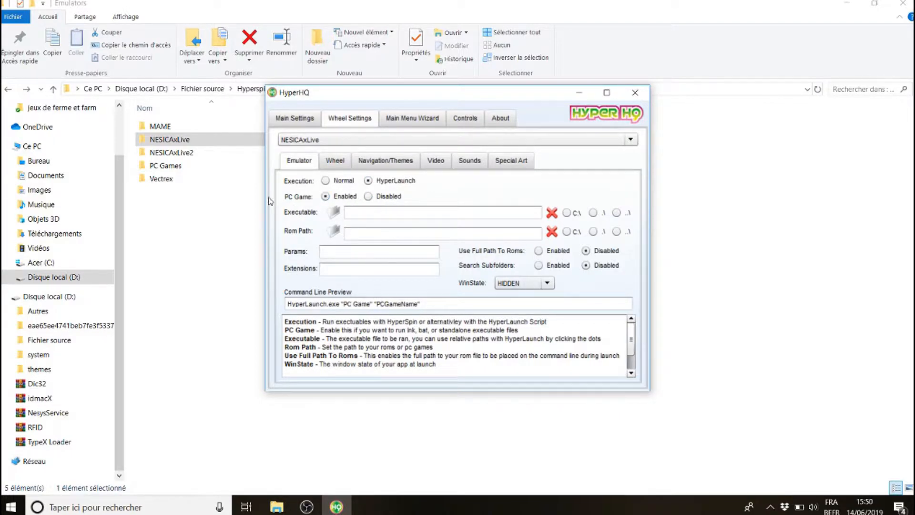
Set the NESICAxLive extensions to exe, bat and close HyperHQ
{"action": "left_click", "coordinate": [340, 272]}
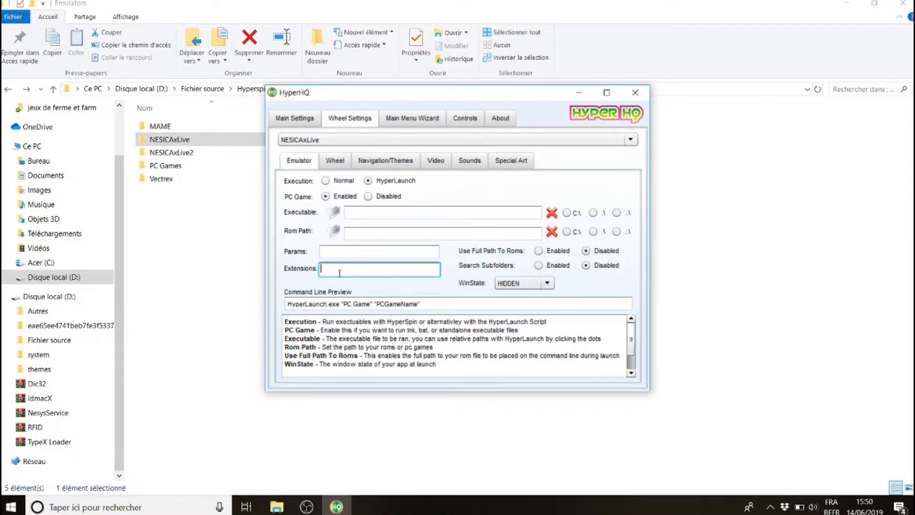
{"action": "type", "text": "exe, bat"}
{"action": "left_click", "coordinate": [635, 92]}
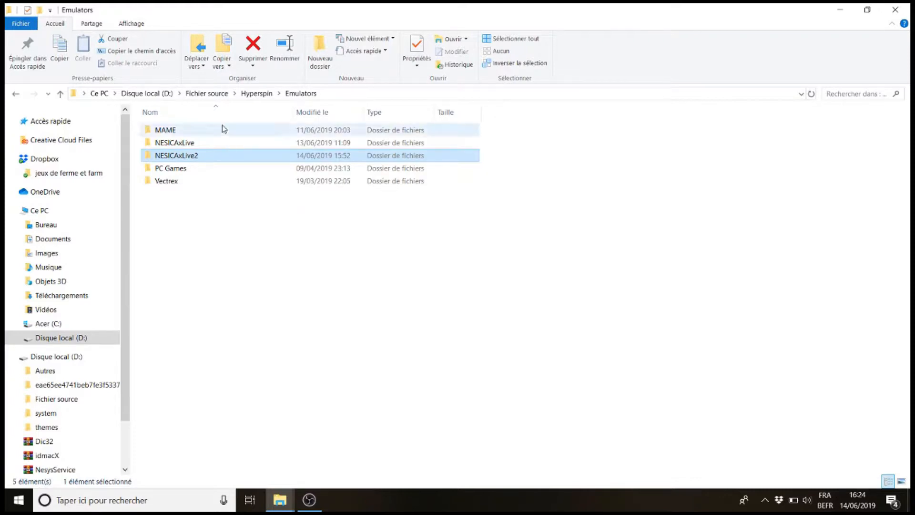
Open the NesysService archive on drive D: in WinRAR and dismiss the license notice
{"action": "left_click", "coordinate": [154, 95]}
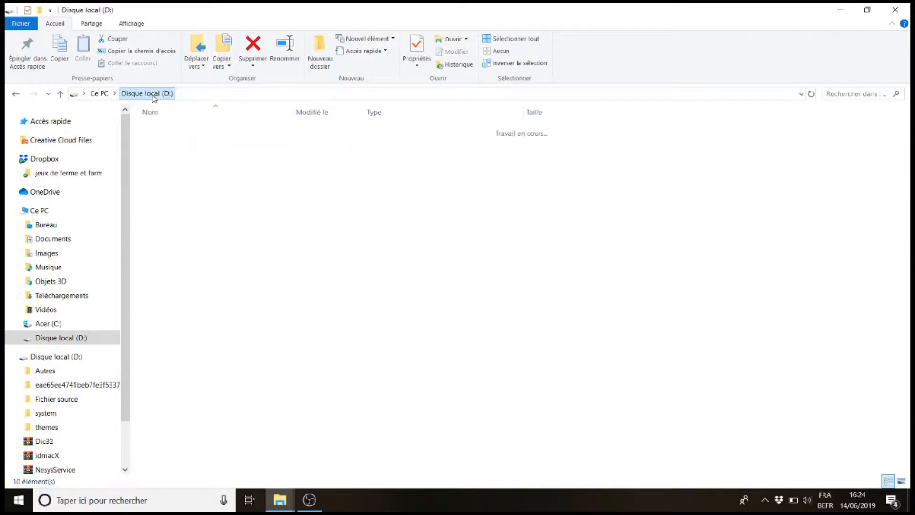
{"action": "left_click", "coordinate": [210, 294]}
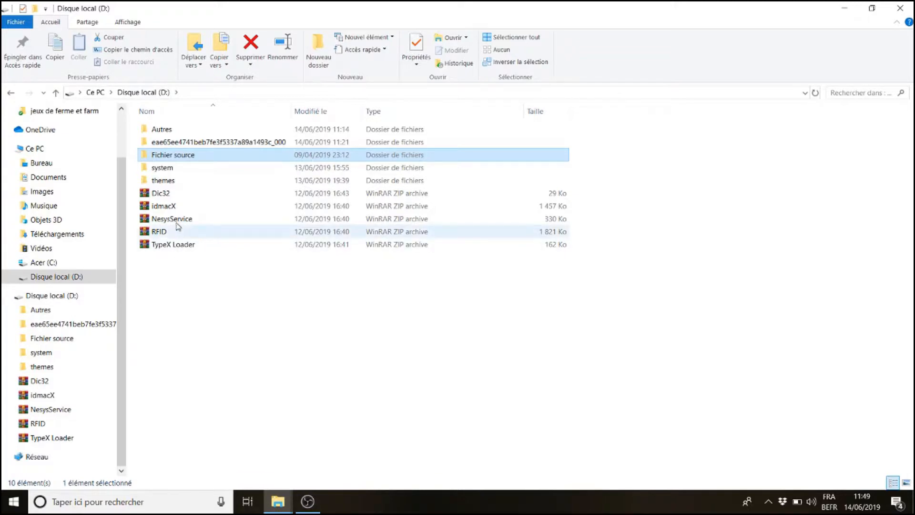
{"action": "left_click", "coordinate": [169, 221]}
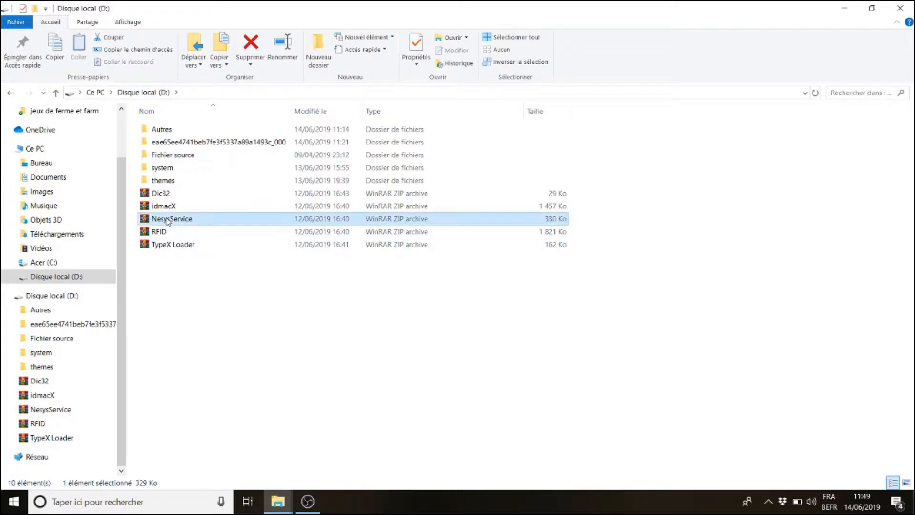
{"action": "double_click", "coordinate": [167, 221]}
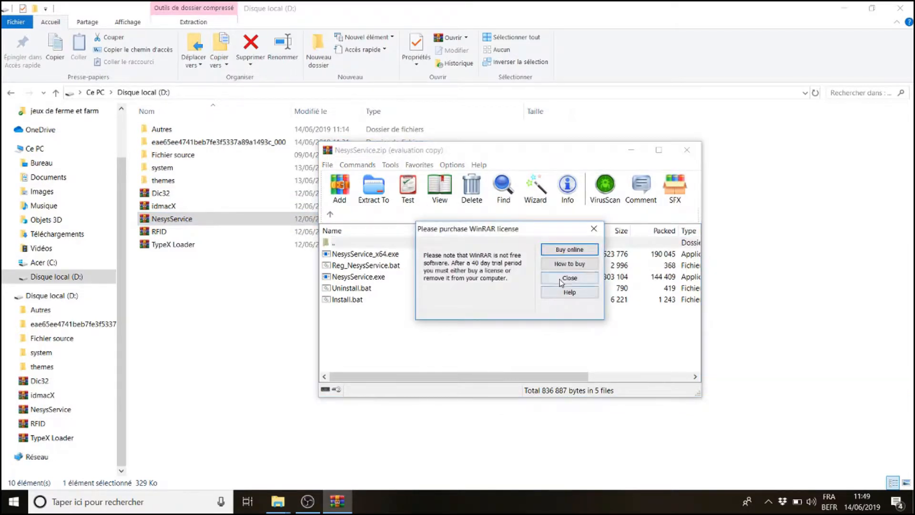
{"action": "left_click", "coordinate": [561, 281]}
Extract the NesysService archive files into Fichier source\Hyperspin\Emulators\NESICAxLive2 and close WinRAR
{"action": "double_click", "coordinate": [173, 155]}
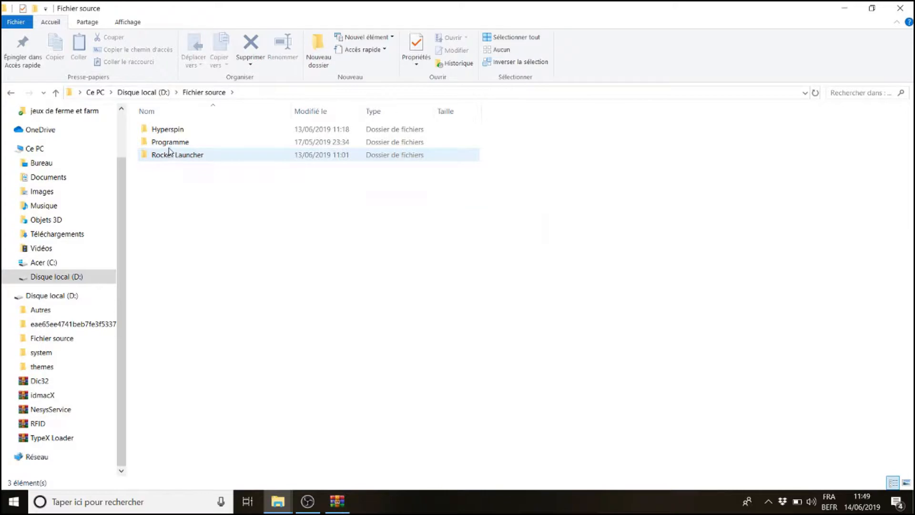
{"action": "double_click", "coordinate": [165, 127]}
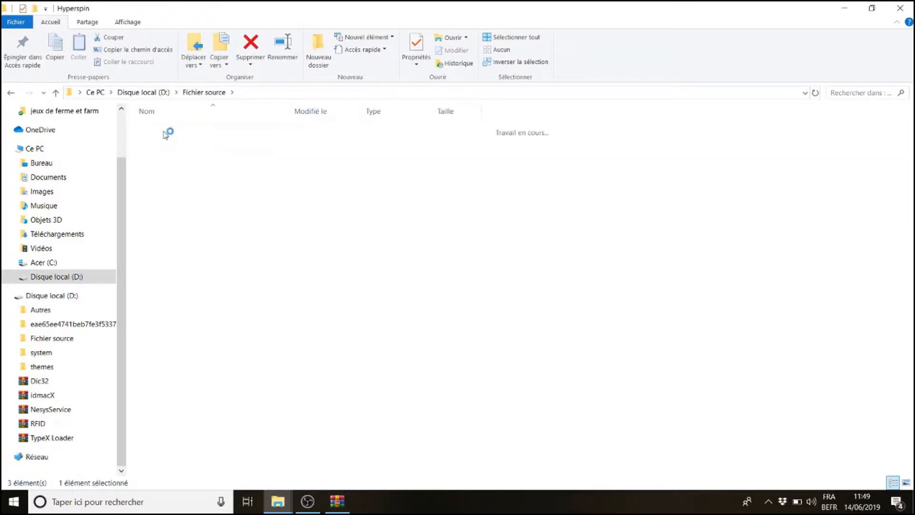
{"action": "double_click", "coordinate": [159, 143]}
{"action": "double_click", "coordinate": [158, 155]}
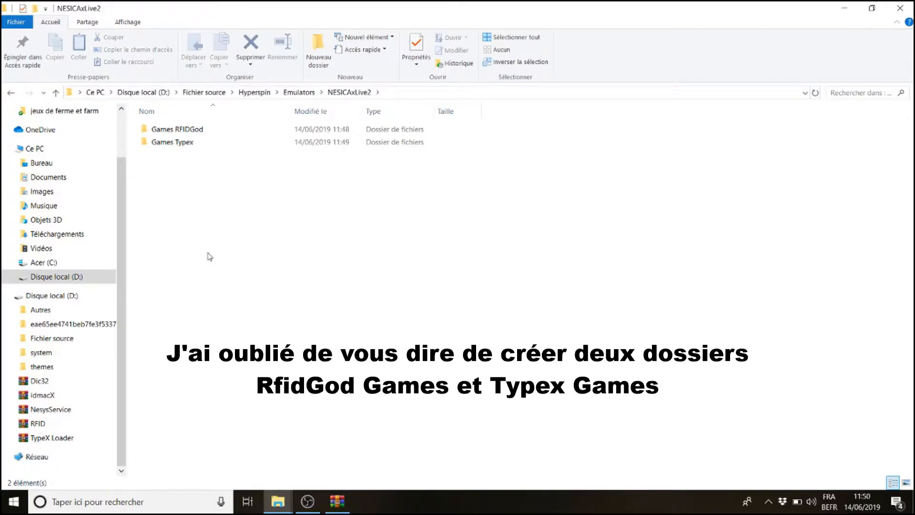
{"action": "left_click", "coordinate": [337, 501]}
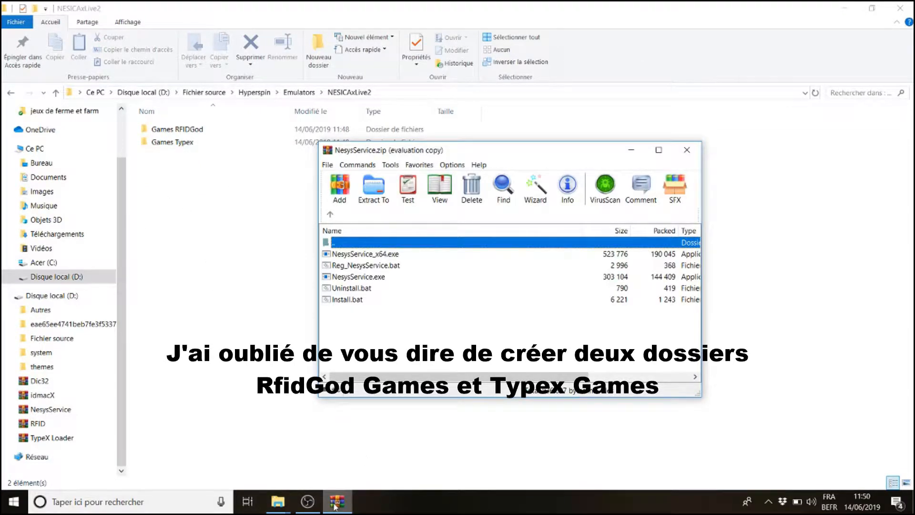
{"action": "left_click_drag", "start_coordinate": [392, 340], "coordinate": [341, 260]}
{"action": "left_click", "coordinate": [199, 275]}
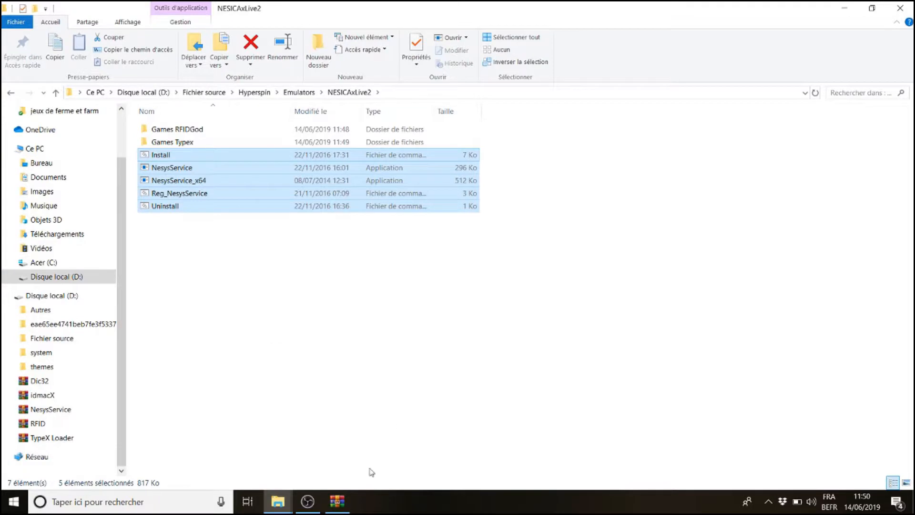
{"action": "left_click", "coordinate": [337, 501]}
{"action": "left_click", "coordinate": [698, 147]}
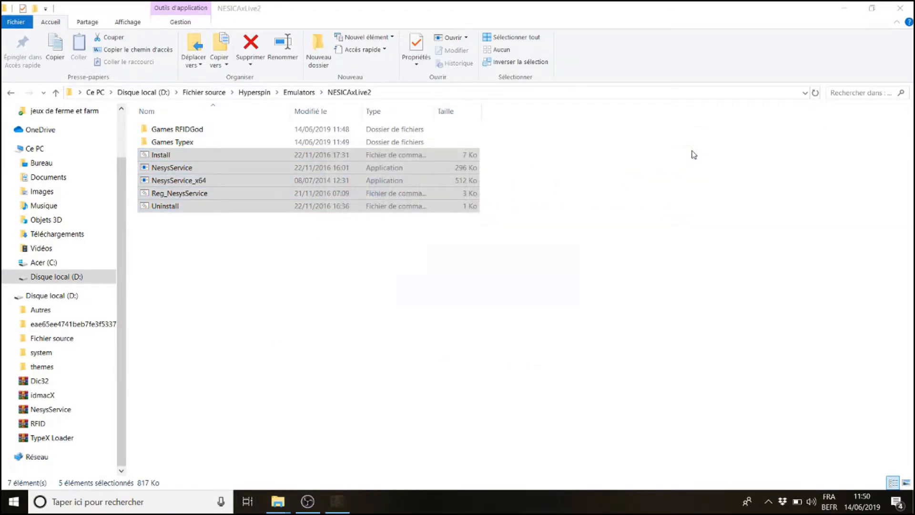
{"action": "left_click", "coordinate": [596, 216]}
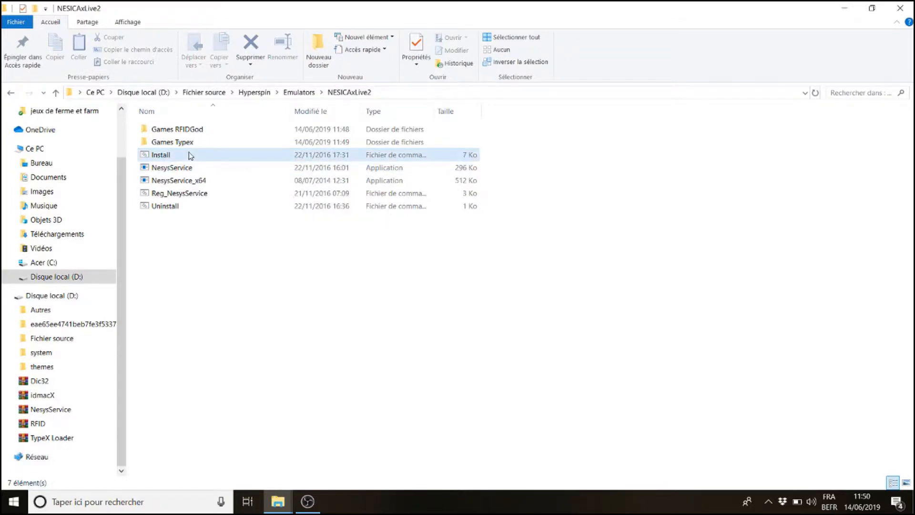
Run Install as administrator, answer y to its prompt, and close the console
{"action": "right_click", "coordinate": [163, 156]}
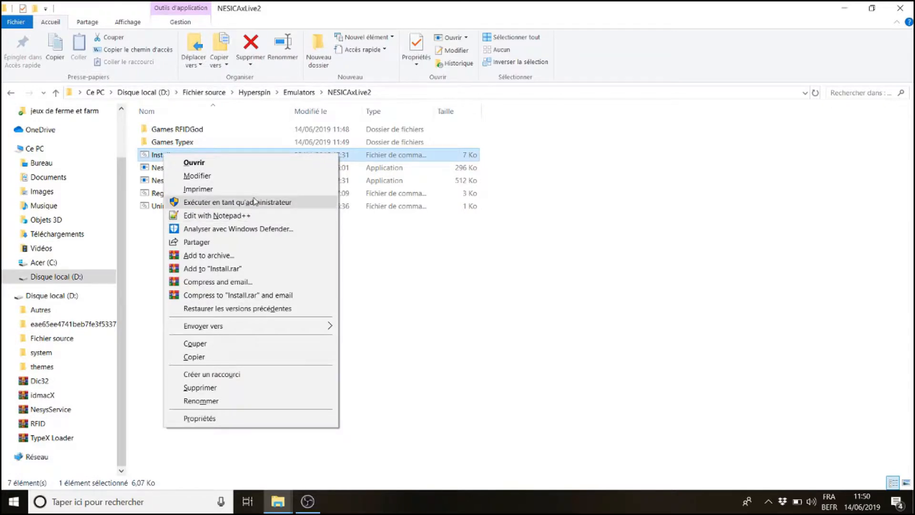
{"action": "left_click", "coordinate": [254, 202]}
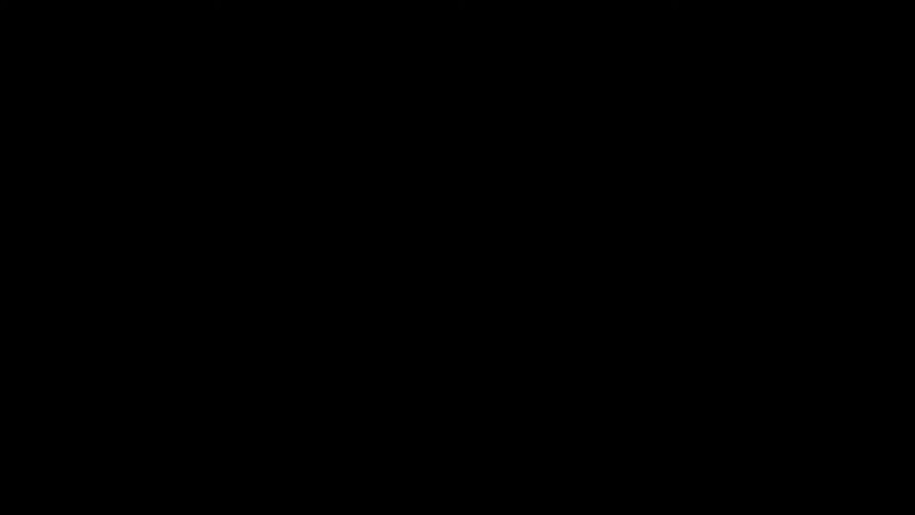
{"action": "left_click", "coordinate": [376, 332]}
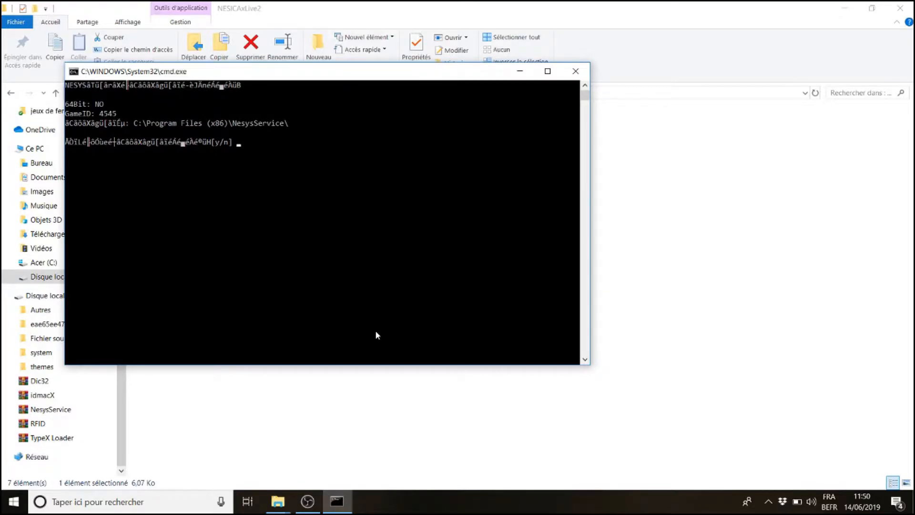
{"action": "type", "text": "y"}
{"action": "key", "text": "Return"}
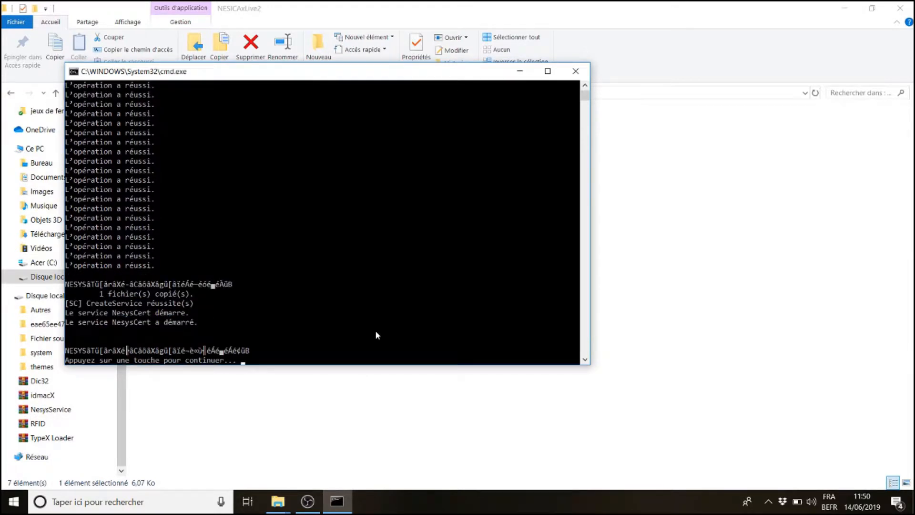
{"action": "key", "text": "Return"}
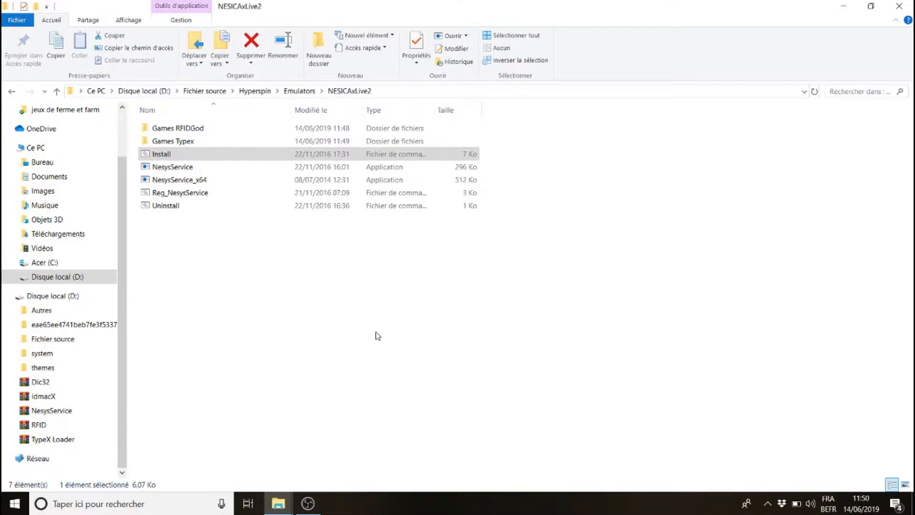
Run Reg_NesysService as administrator
{"action": "left_click", "coordinate": [186, 195]}
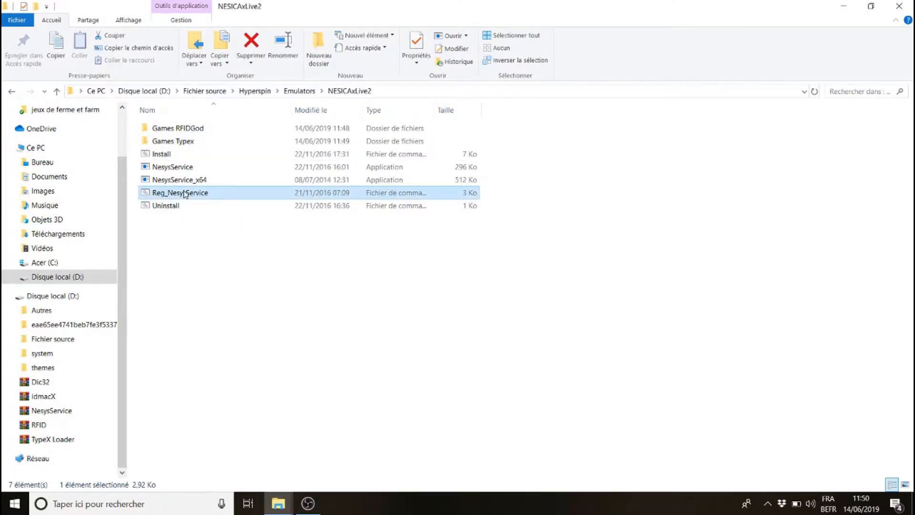
{"action": "right_click", "coordinate": [185, 195]}
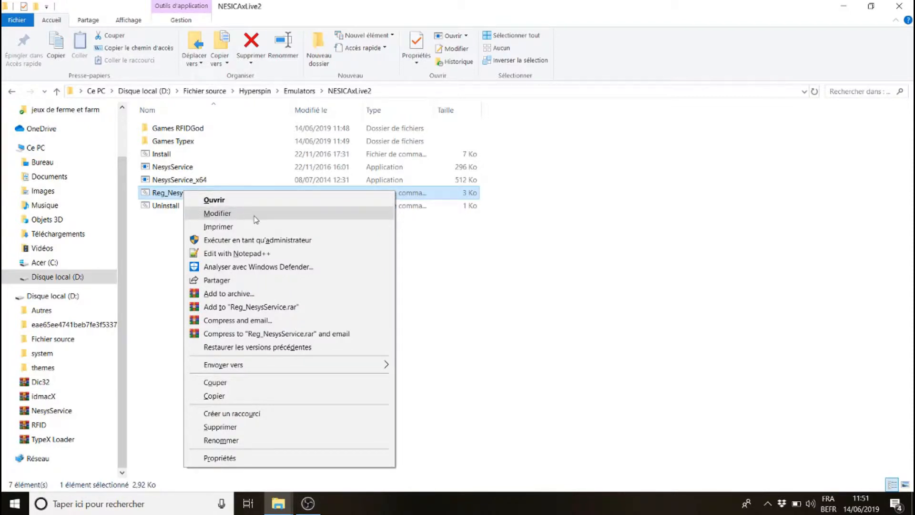
{"action": "left_click", "coordinate": [246, 240]}
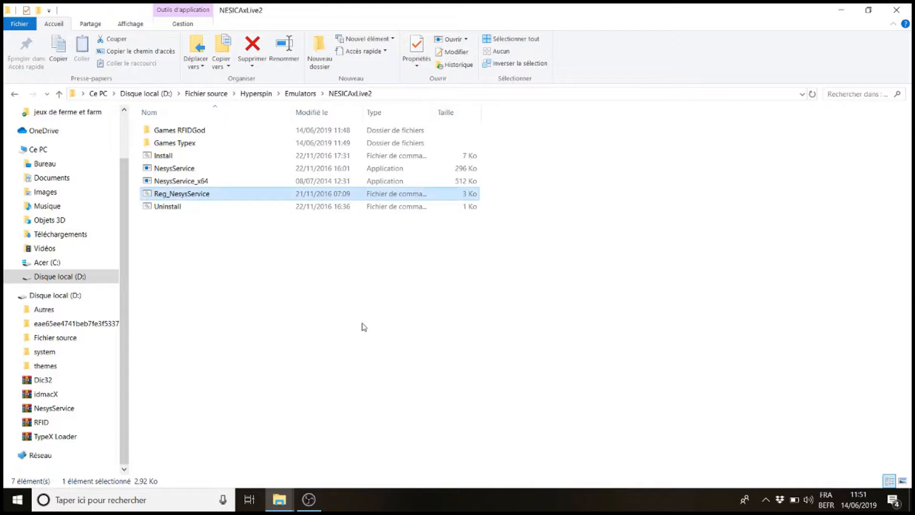
Open the RFID archive on drive D: in WinRAR and dismiss the license notice
{"action": "left_click", "coordinate": [206, 93]}
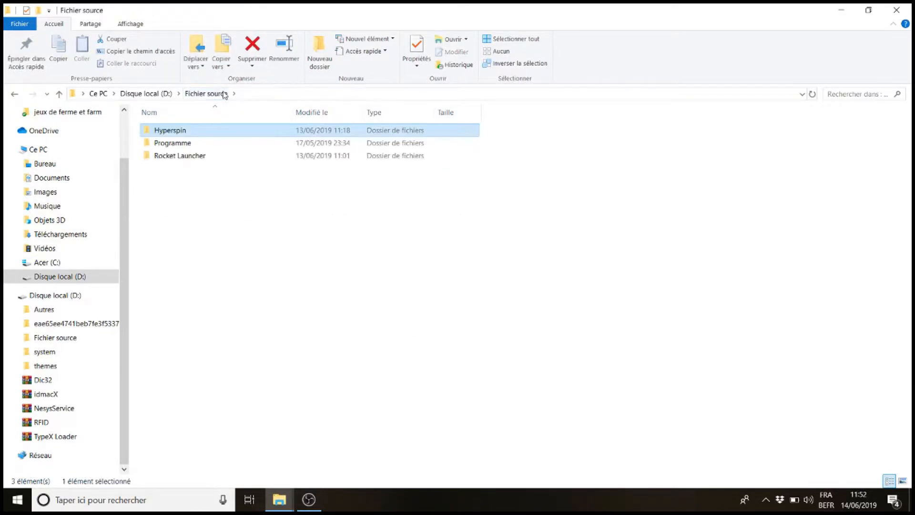
{"action": "left_click", "coordinate": [162, 93]}
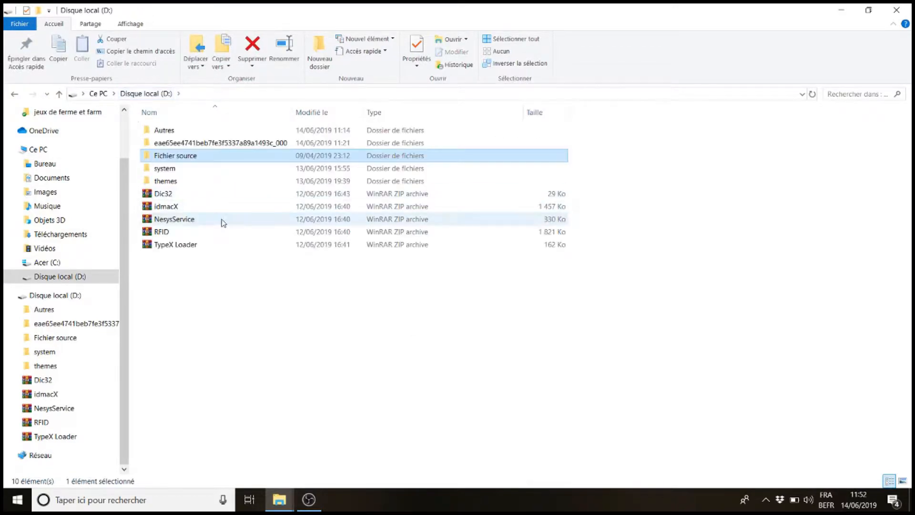
{"action": "left_click", "coordinate": [162, 235]}
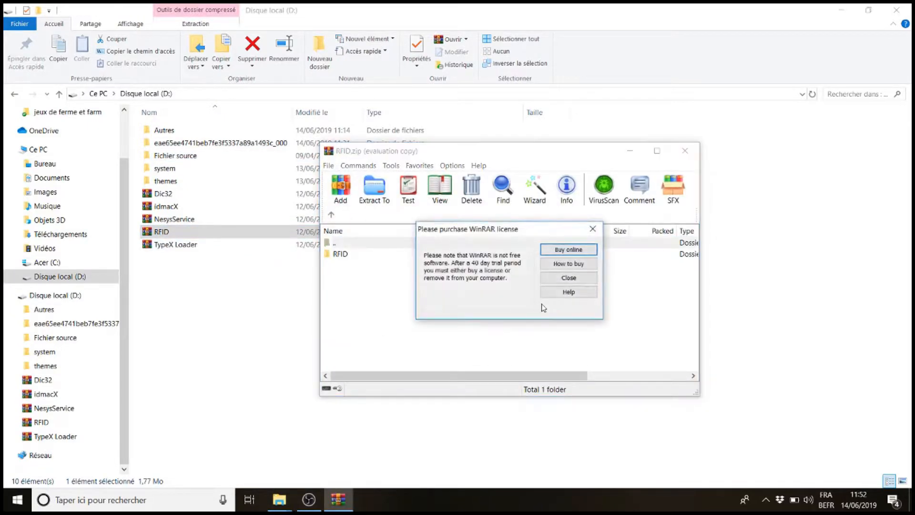
{"action": "left_click", "coordinate": [566, 281]}
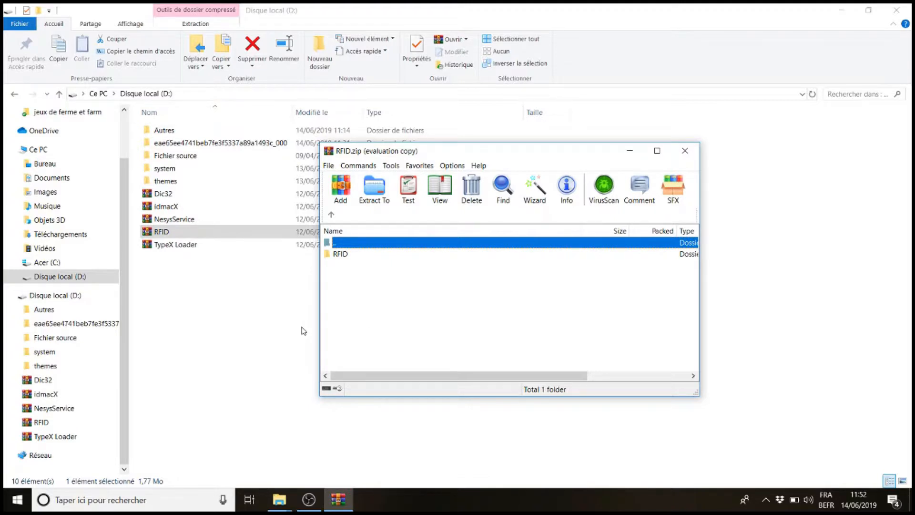
Inspect the existing RFID folder on drive C: and return to the RFID archive
{"action": "left_click", "coordinate": [49, 267]}
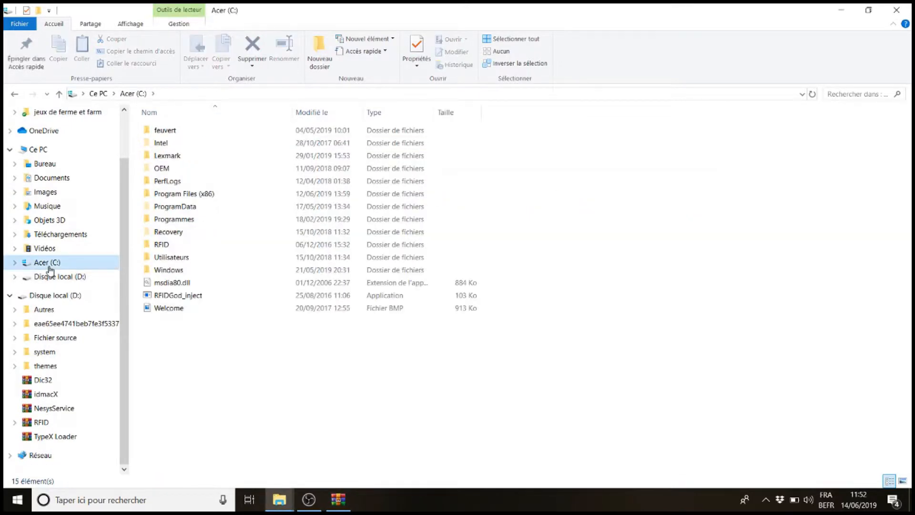
{"action": "left_click", "coordinate": [161, 246]}
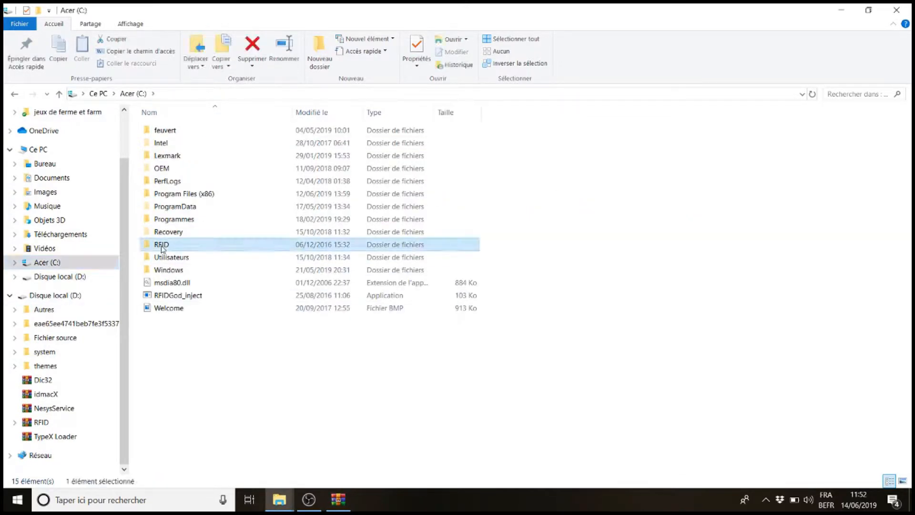
{"action": "double_click", "coordinate": [162, 246]}
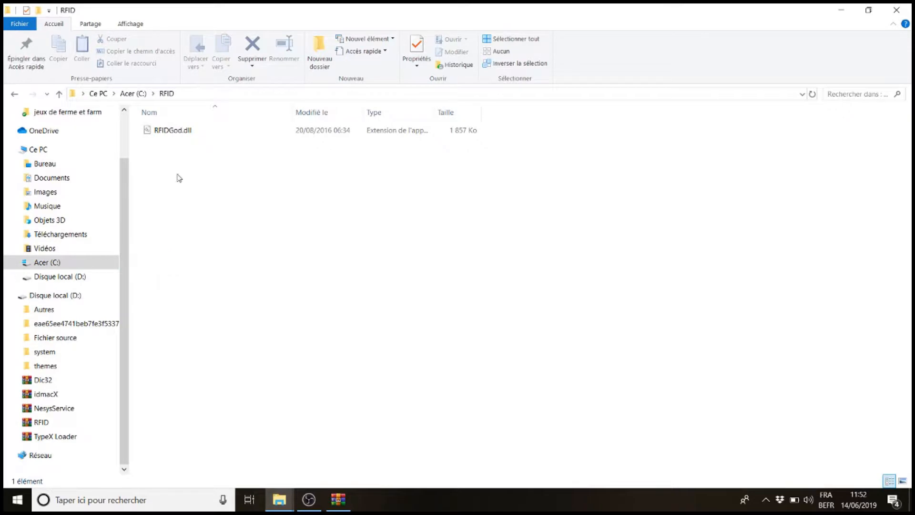
{"action": "left_click", "coordinate": [12, 94]}
{"action": "left_click", "coordinate": [338, 500]}
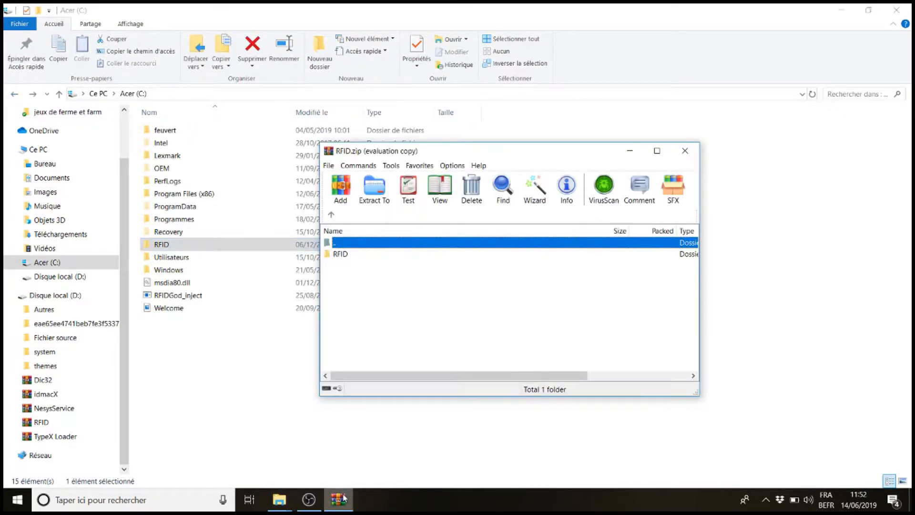
{"action": "left_click", "coordinate": [185, 401]}
{"action": "left_click", "coordinate": [338, 499]}
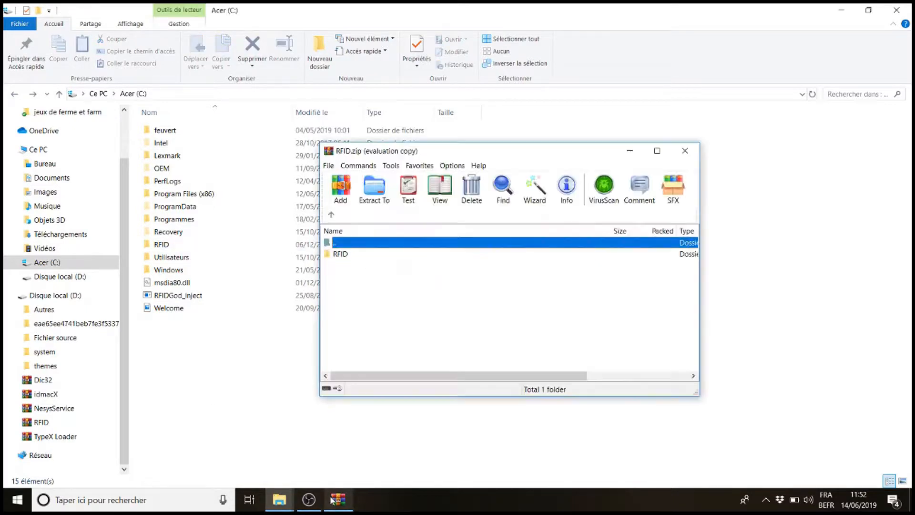
{"action": "left_click", "coordinate": [285, 375]}
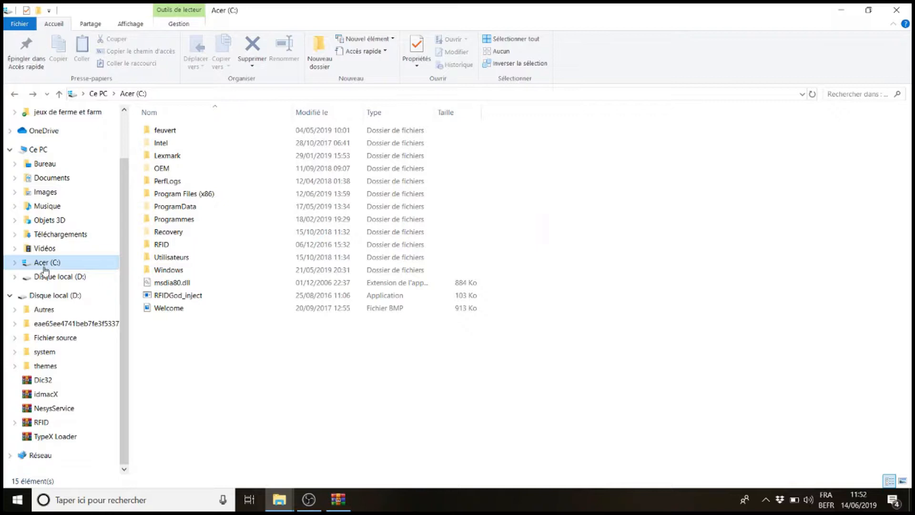
{"action": "left_click", "coordinate": [339, 498]}
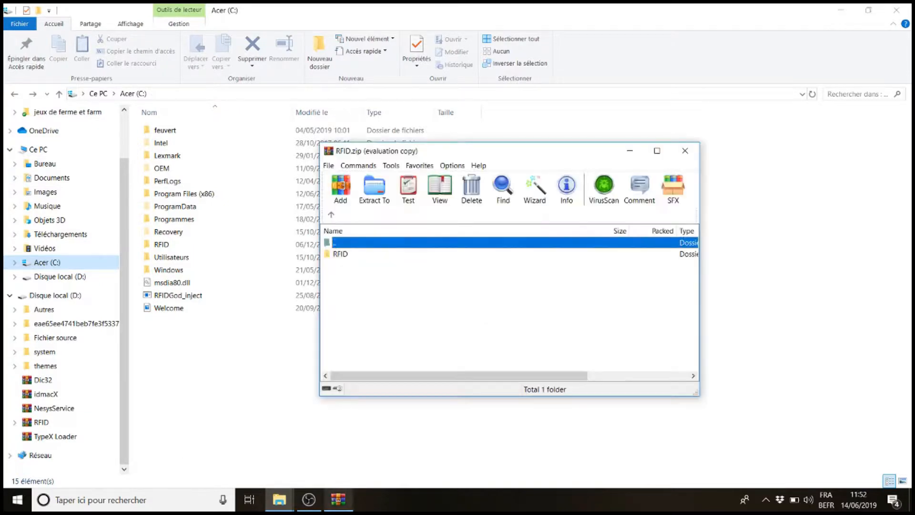
Extract the archive's RFID folder onto drive C:, skipping the existing RFIDGod.dll, and close WinRAR
{"action": "left_click_drag", "start_coordinate": [337, 253], "coordinate": [353, 284]}
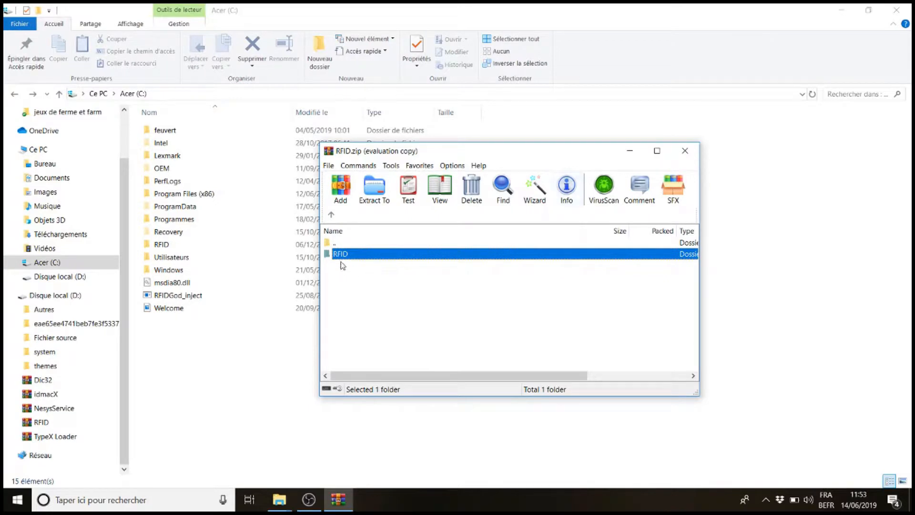
{"action": "left_click_drag", "start_coordinate": [338, 256], "coordinate": [241, 351]}
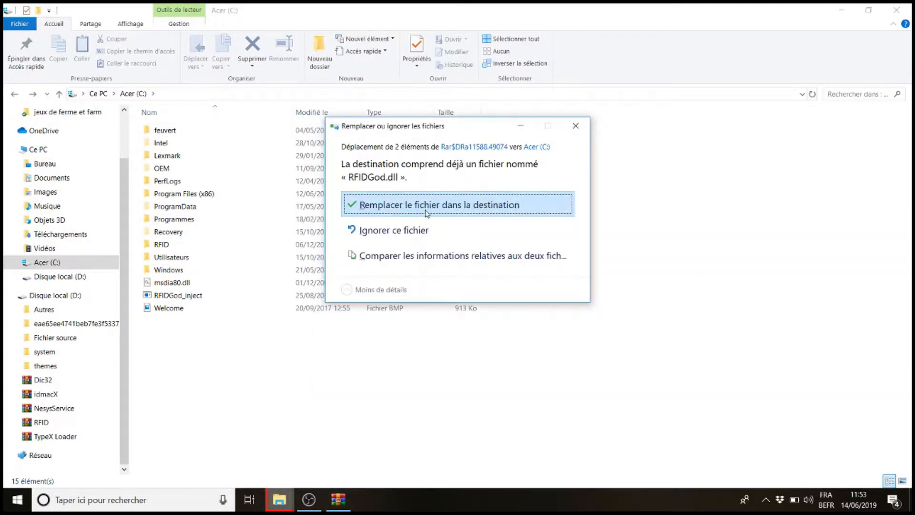
{"action": "left_click", "coordinate": [401, 230]}
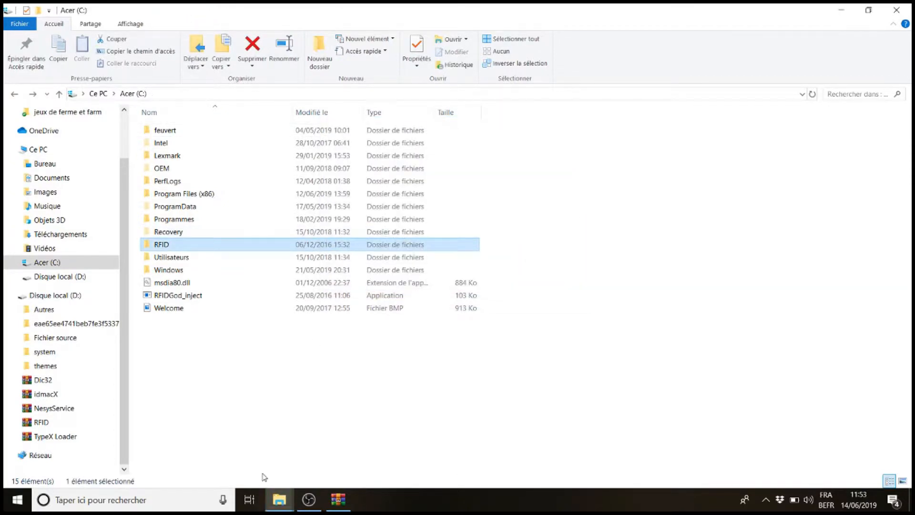
{"action": "left_click", "coordinate": [339, 499]}
{"action": "left_click", "coordinate": [695, 156]}
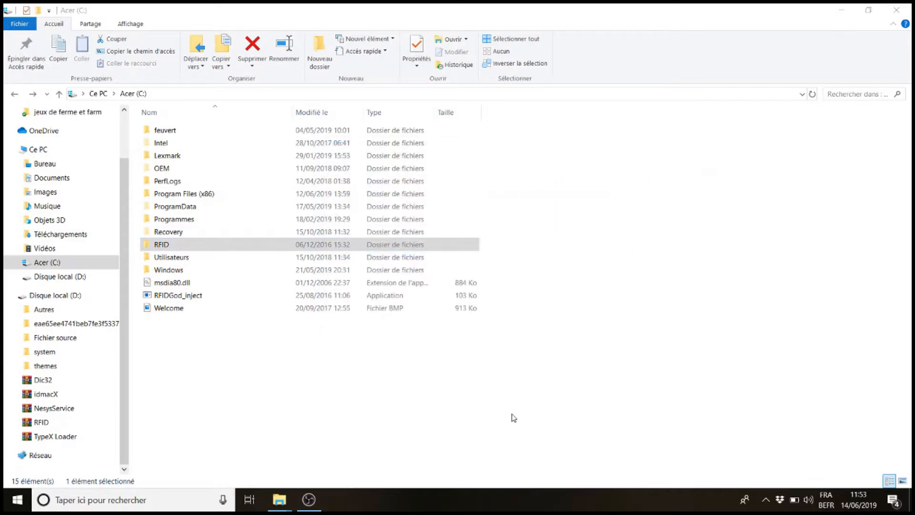
{"action": "left_click", "coordinate": [514, 417]}
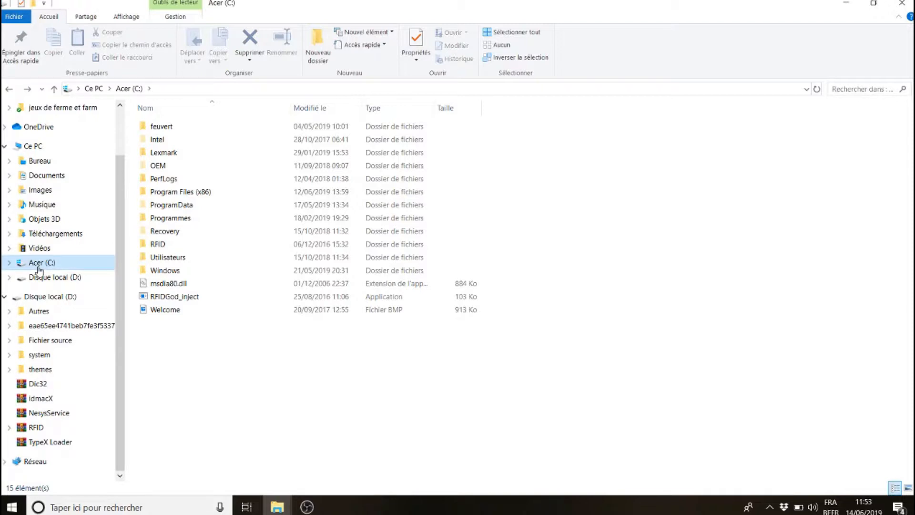
Open the hosts file in C:\Windows\System32\drivers\etc with Notepad++
{"action": "double_click", "coordinate": [182, 271]}
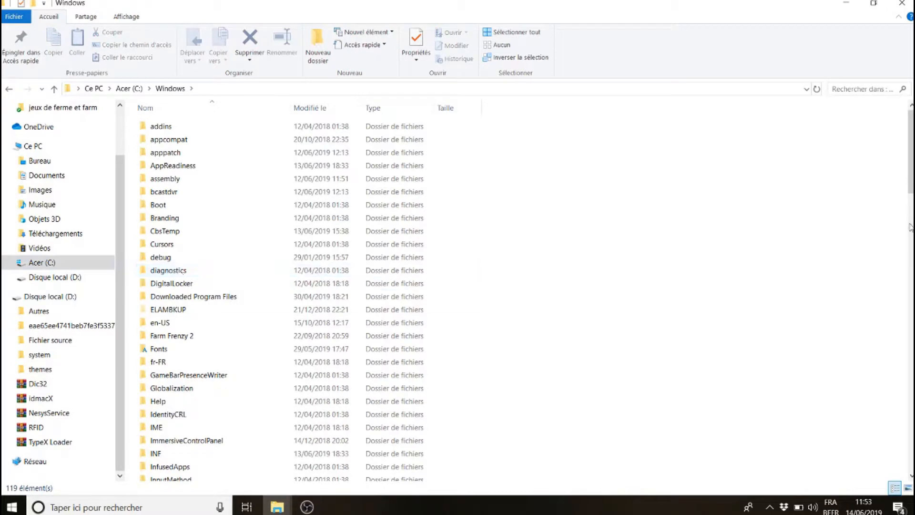
{"action": "left_click_drag", "start_coordinate": [910, 152], "coordinate": [905, 318]}
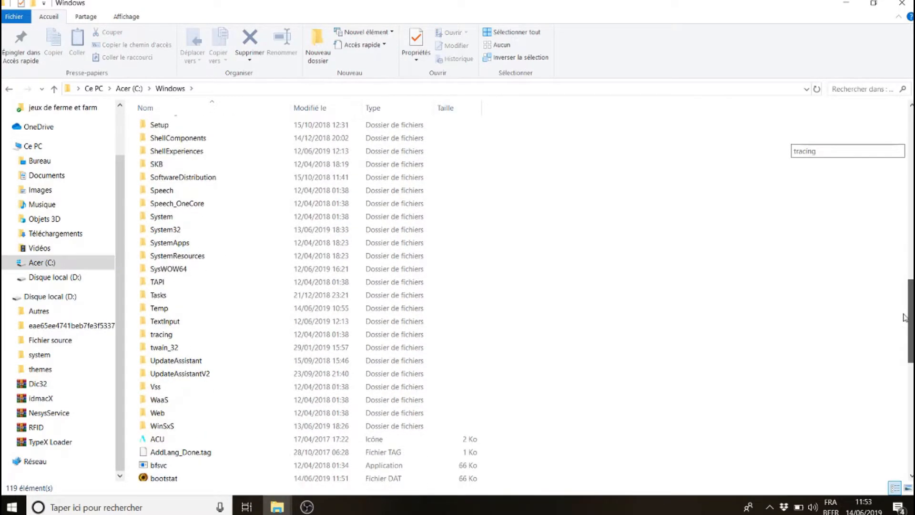
{"action": "double_click", "coordinate": [164, 229]}
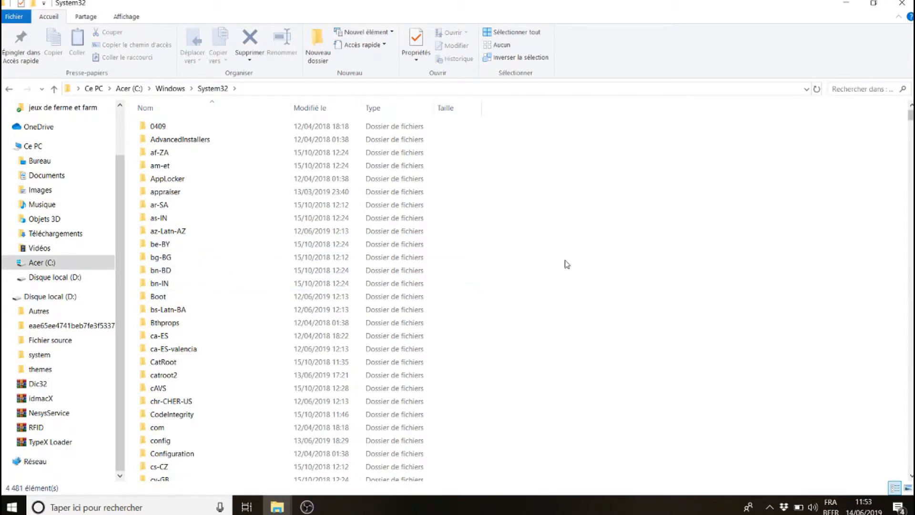
{"action": "left_click", "coordinate": [912, 477]}
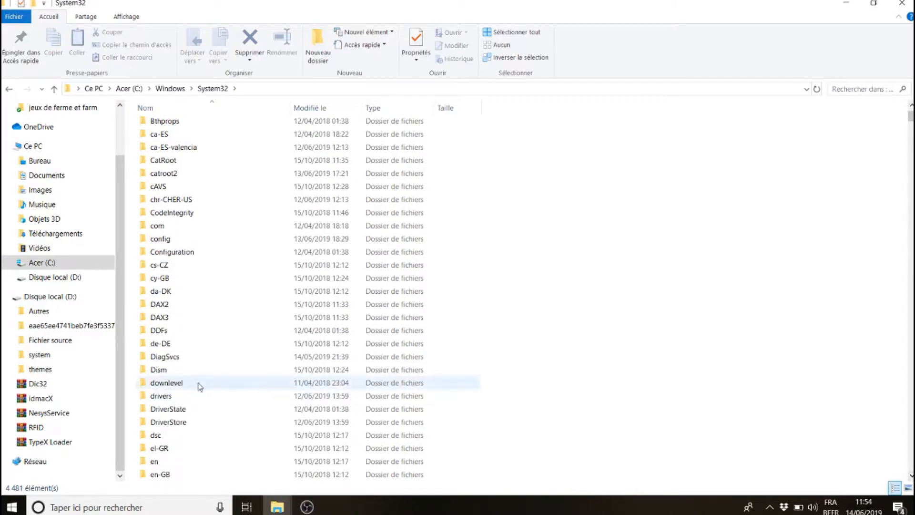
{"action": "left_click", "coordinate": [172, 401]}
{"action": "double_click", "coordinate": [171, 403]}
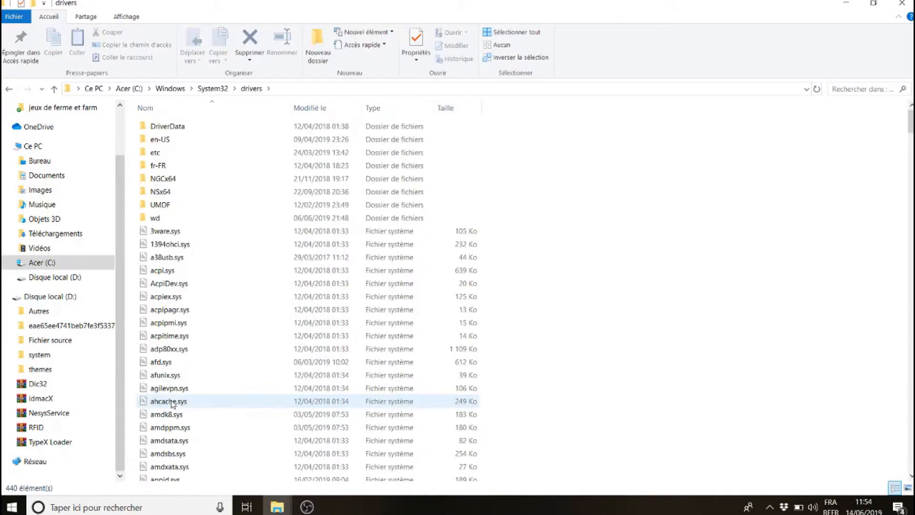
{"action": "left_click", "coordinate": [156, 152]}
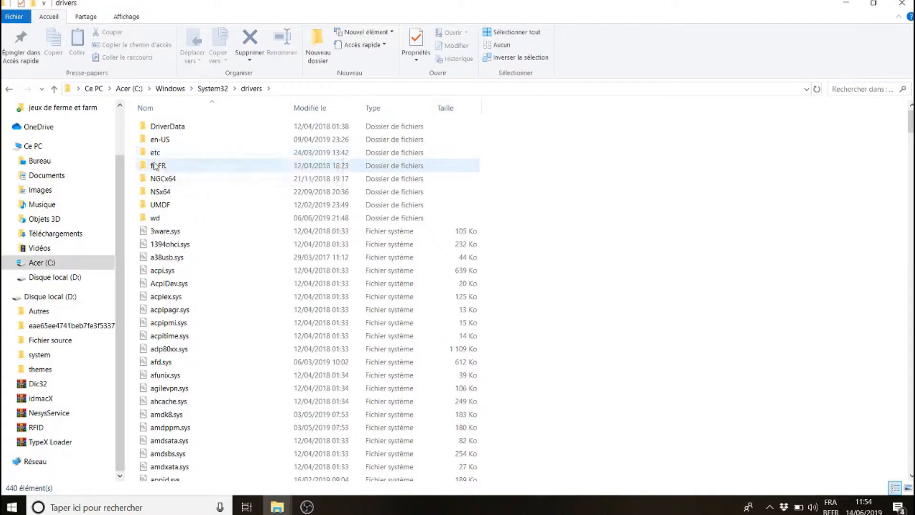
{"action": "double_click", "coordinate": [155, 153]}
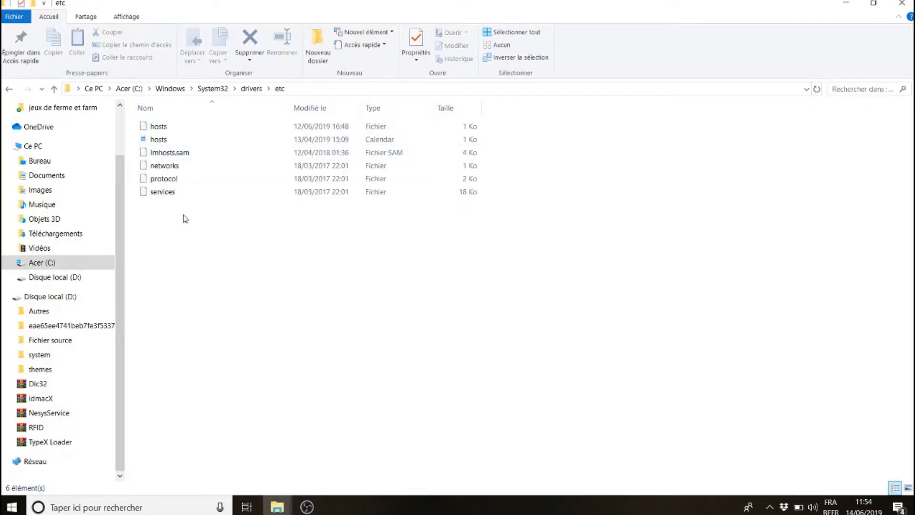
{"action": "left_click", "coordinate": [158, 128]}
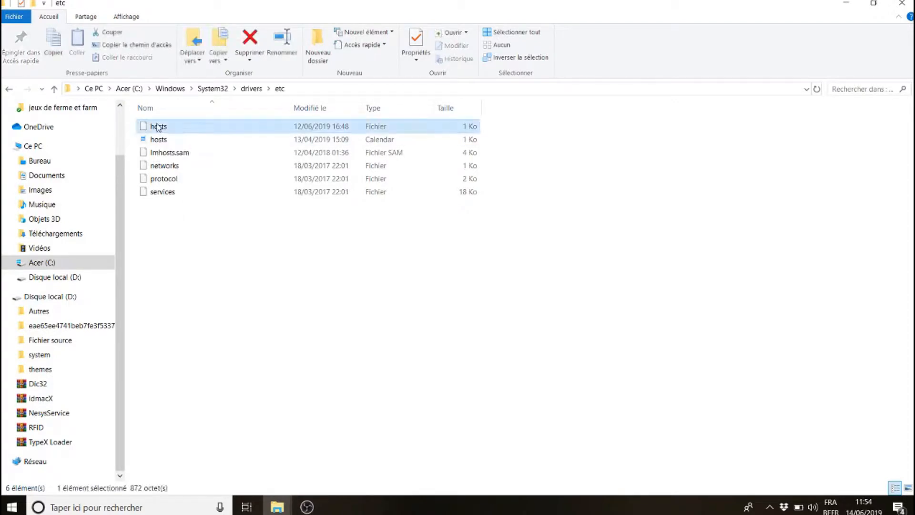
{"action": "right_click", "coordinate": [158, 128]}
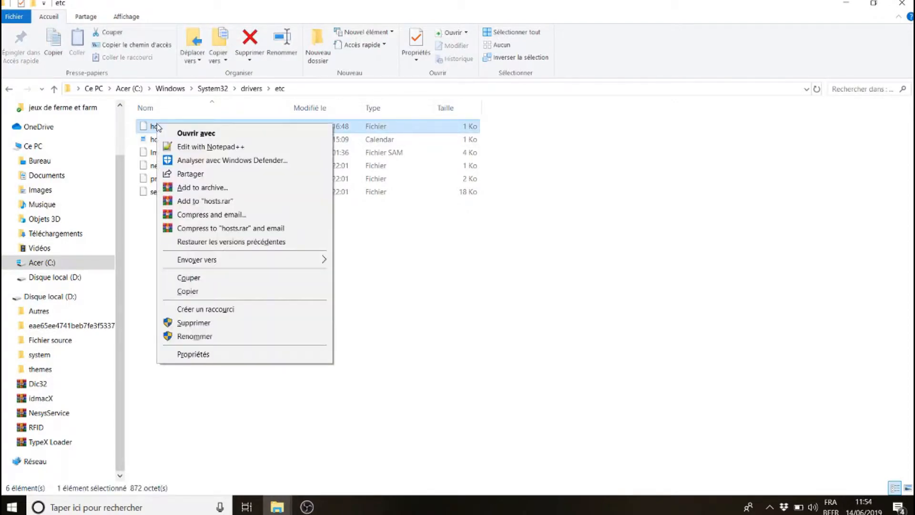
{"action": "left_click", "coordinate": [211, 148]}
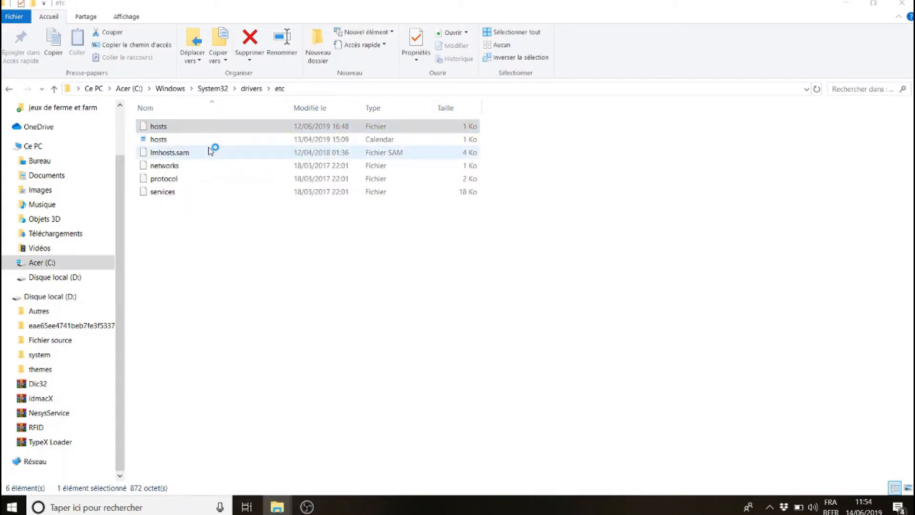
{"action": "left_click", "coordinate": [182, 308]}
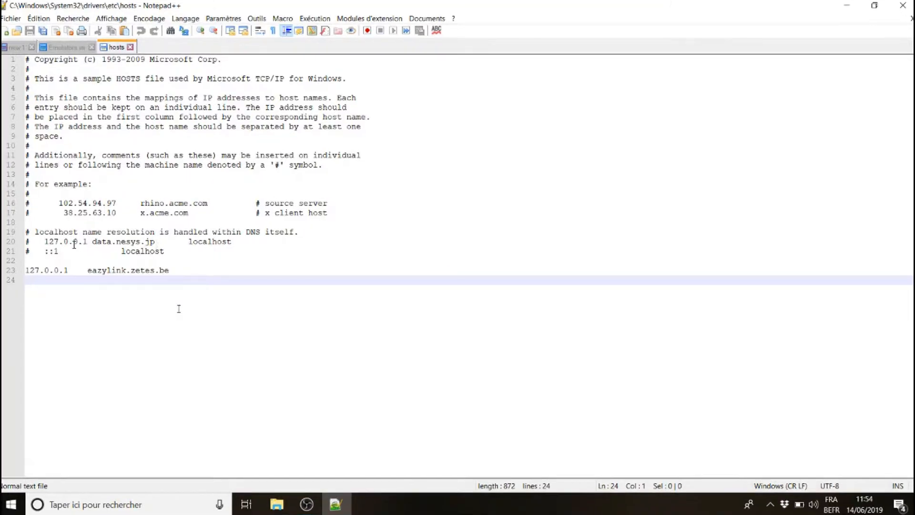
Review the 127.0.0.1 data.nesys.jp entry in the hosts file, then close its tabs and Notepad++
{"action": "left_click", "coordinate": [86, 213]}
{"action": "left_click_drag", "start_coordinate": [159, 242], "coordinate": [41, 242]}
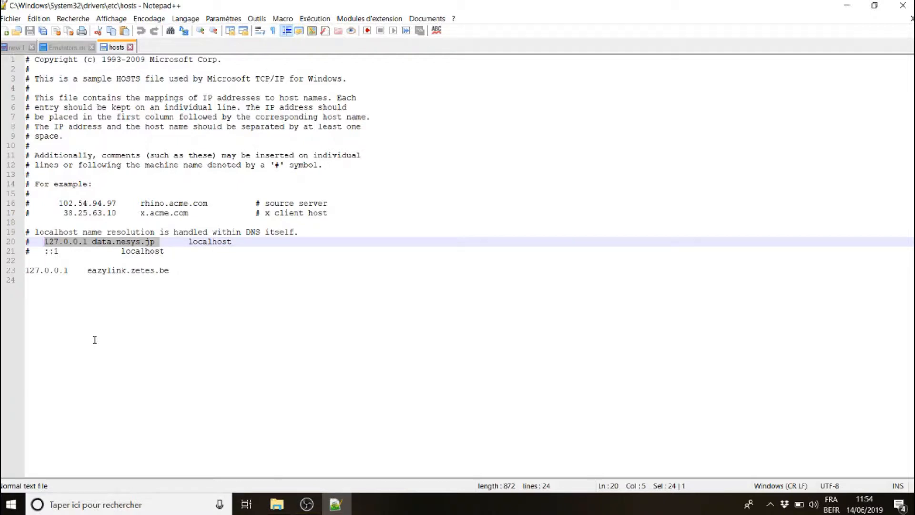
{"action": "left_click", "coordinate": [94, 339]}
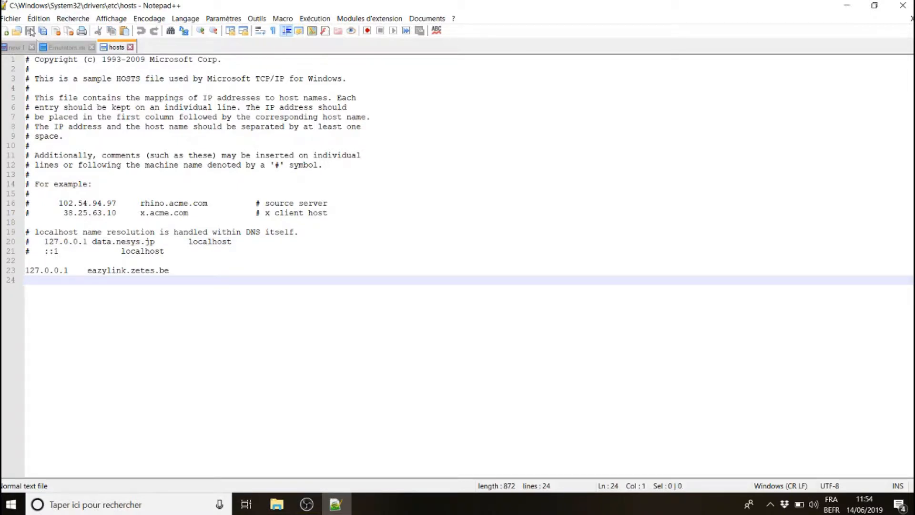
{"action": "left_click", "coordinate": [92, 47]}
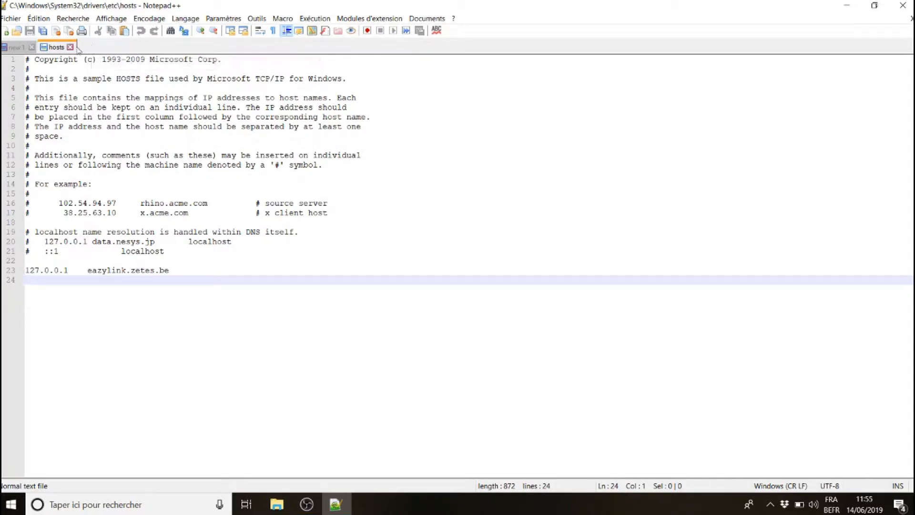
{"action": "left_click", "coordinate": [69, 48]}
{"action": "left_click", "coordinate": [903, 5]}
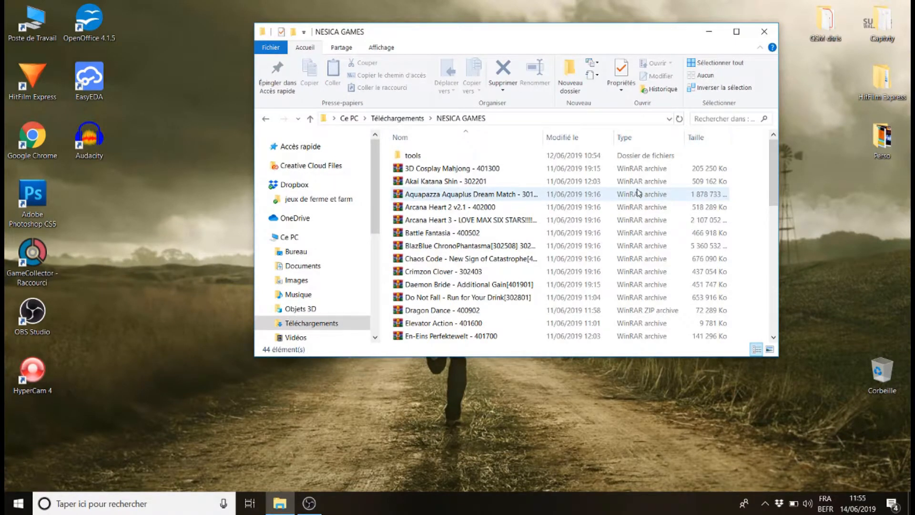
Open the NESICAxLive2 folder under D:\Fichier source\Hyperspin\Emulators in a new Explorer window
{"action": "double_click", "coordinate": [32, 22]}
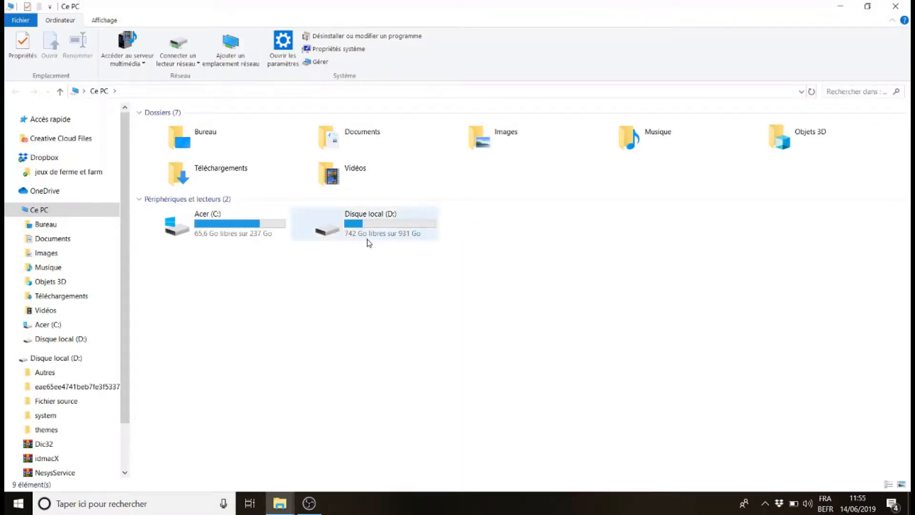
{"action": "double_click", "coordinate": [369, 241]}
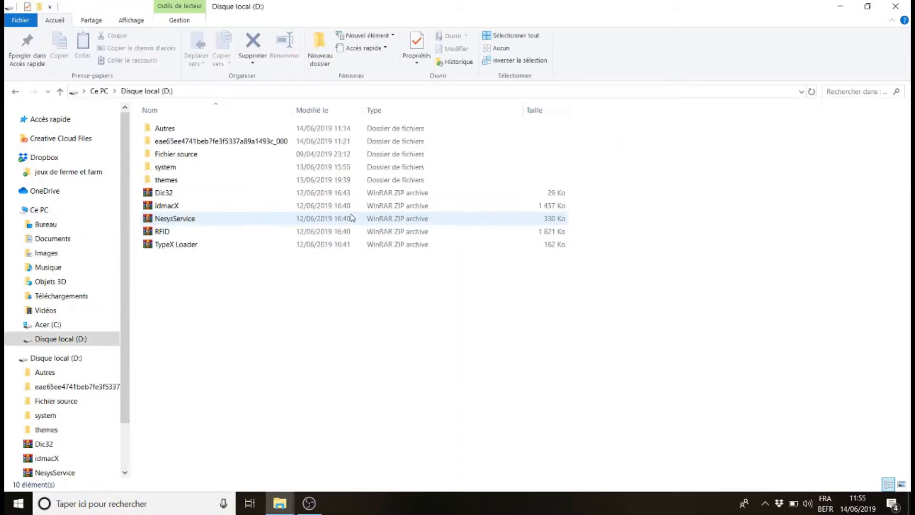
{"action": "double_click", "coordinate": [164, 154]}
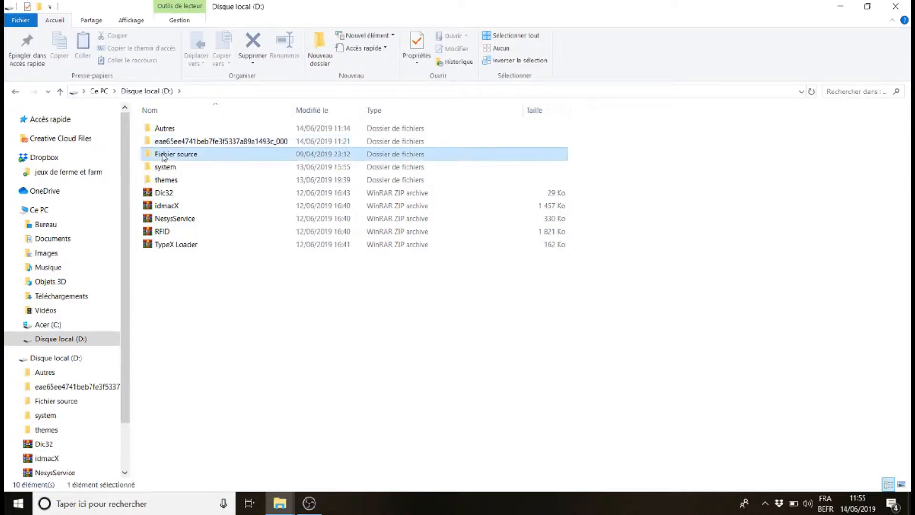
{"action": "double_click", "coordinate": [166, 128]}
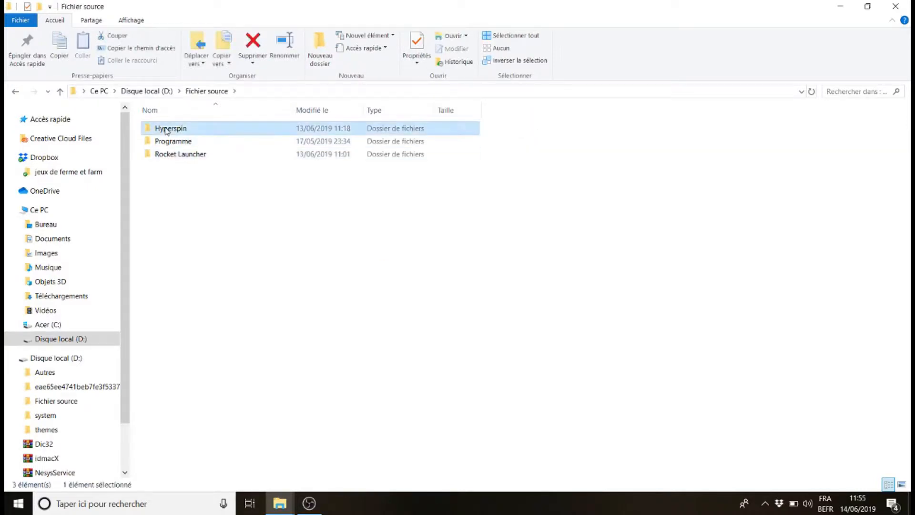
{"action": "double_click", "coordinate": [158, 146]}
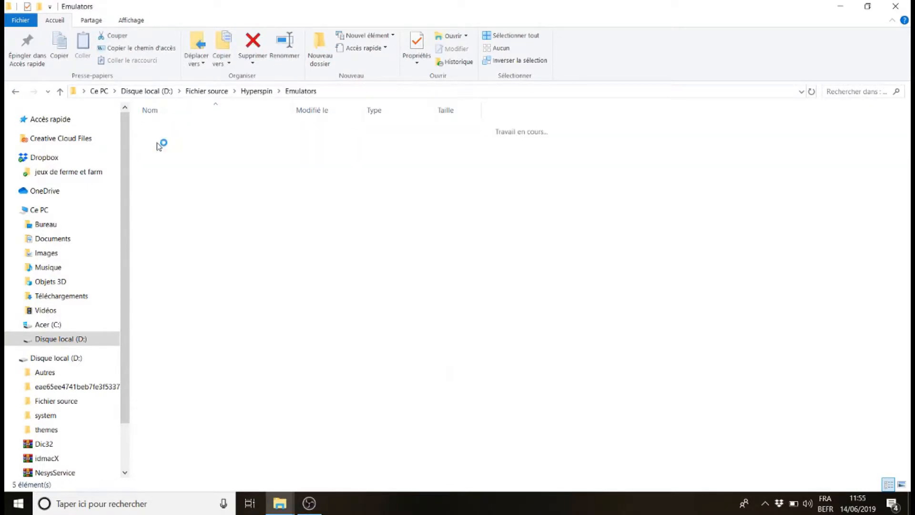
{"action": "left_click", "coordinate": [180, 158]}
{"action": "double_click", "coordinate": [179, 158]}
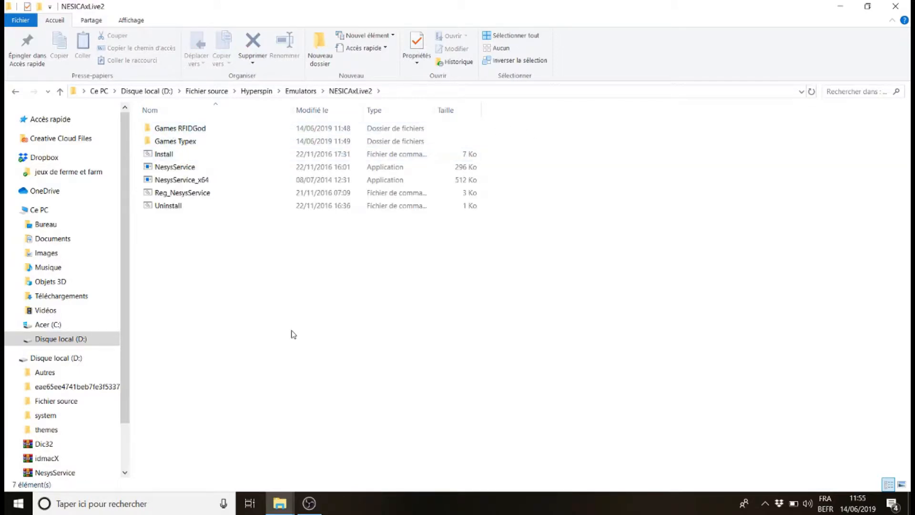
Copy the name of the 3D Cosplay Mahjong - 401300 archive in the NESICA GAMES downloads folder
{"action": "left_click", "coordinate": [291, 502]}
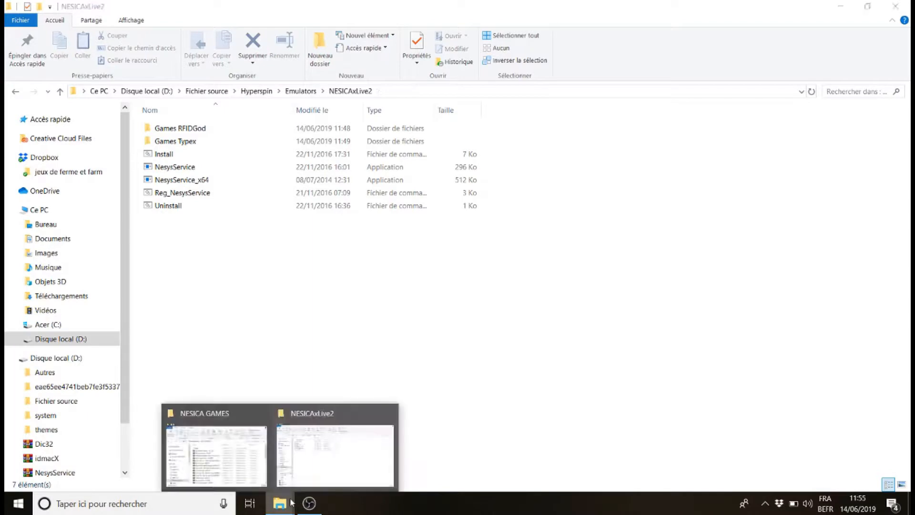
{"action": "left_click", "coordinate": [318, 461]}
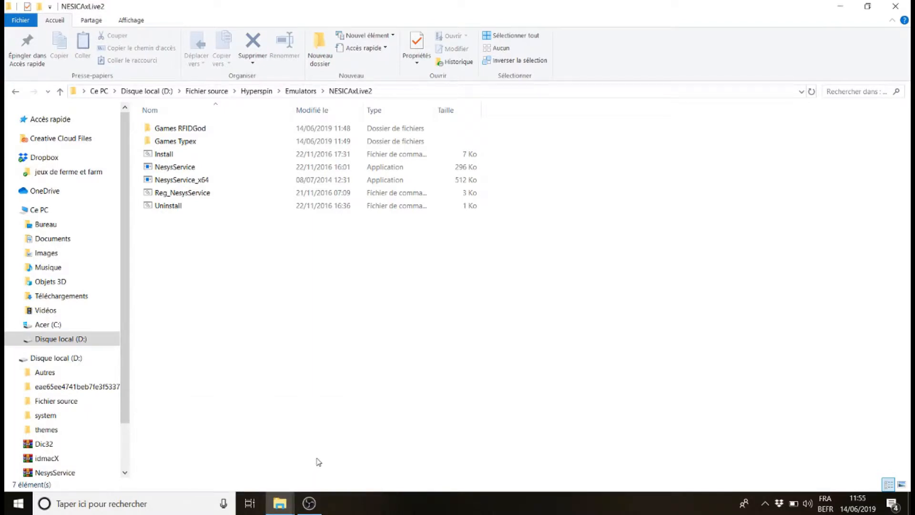
{"action": "left_click", "coordinate": [280, 504]}
{"action": "left_click", "coordinate": [207, 436]}
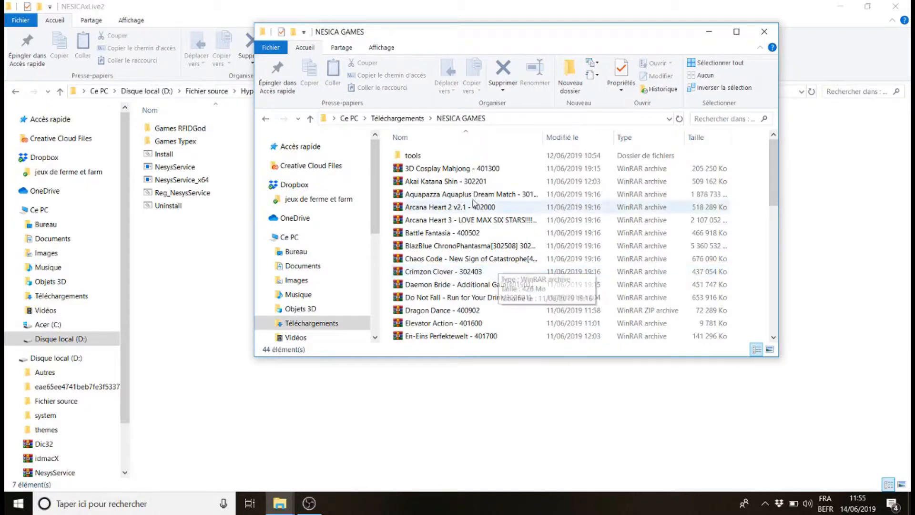
{"action": "left_click", "coordinate": [455, 176]}
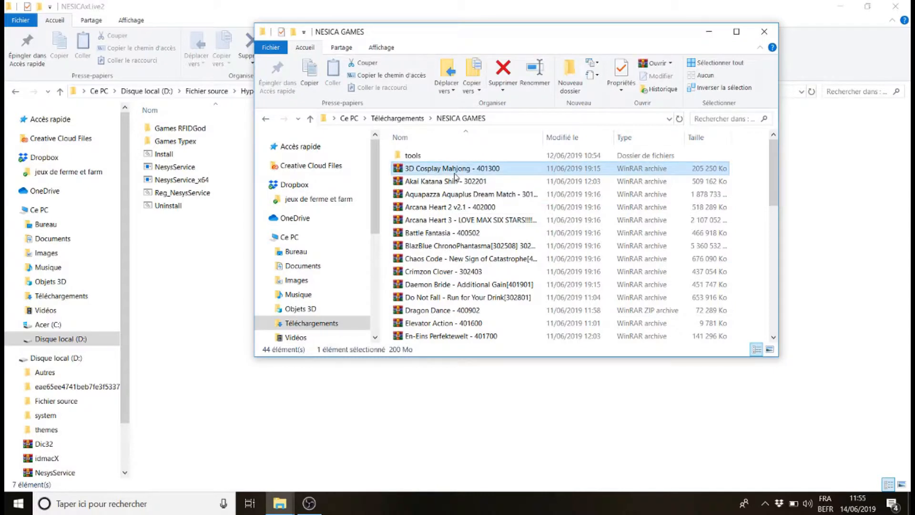
{"action": "left_click", "coordinate": [455, 174]}
{"action": "key", "text": "ctrl+c"}
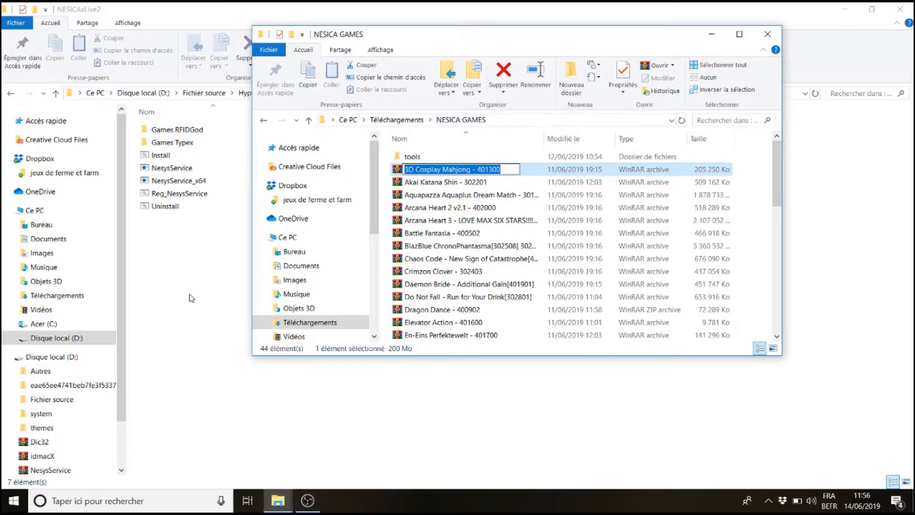
{"action": "left_click", "coordinate": [191, 298]}
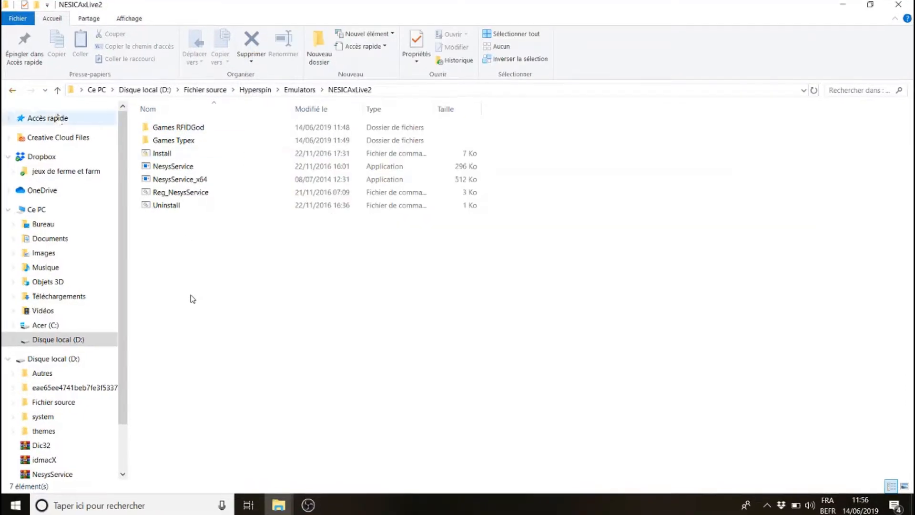
Create a new folder named 3D Cosplay Mahjong inside the Games Typex folder of NESICAxLive2
{"action": "double_click", "coordinate": [170, 143]}
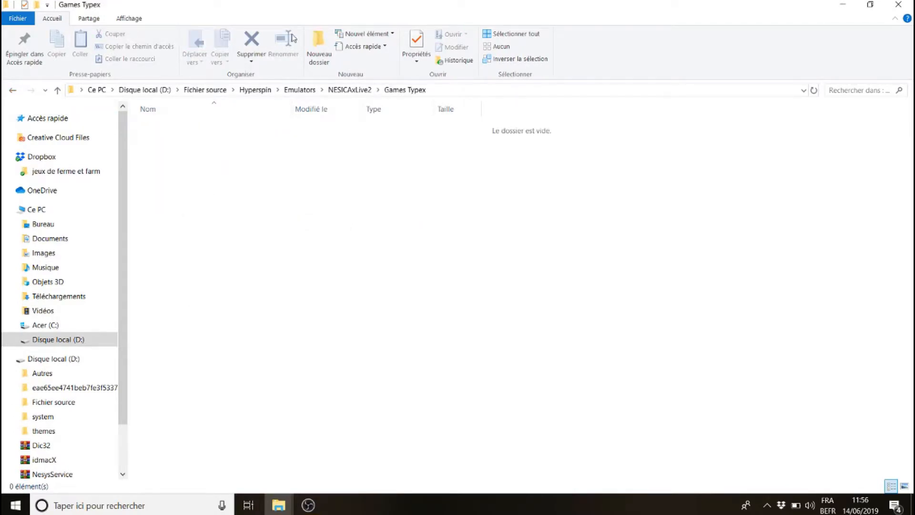
{"action": "left_click", "coordinate": [326, 49]}
{"action": "key", "text": "ctrl+v"}
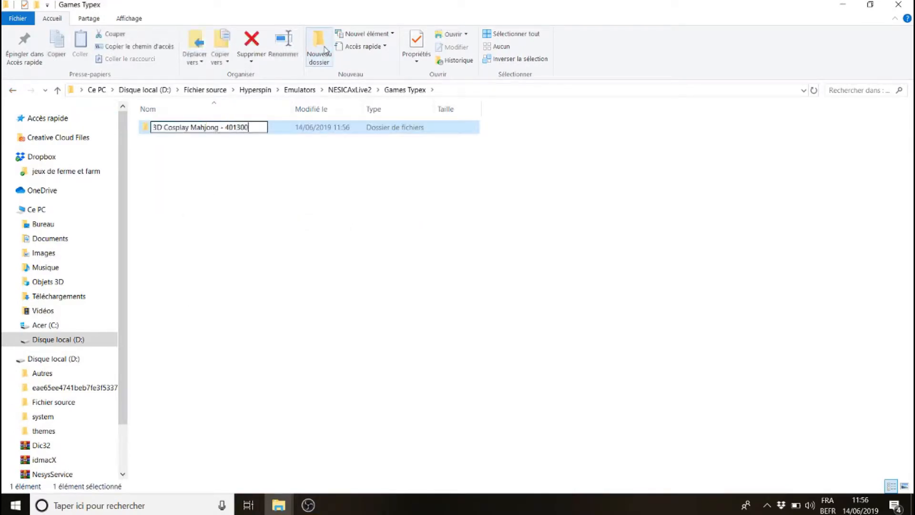
{"action": "key", "text": "BackSpace"}
{"action": "key", "text": "BackSpace"}
{"action": "key", "text": "BackSpace"}
{"action": "key", "text": "BackSpace"}
{"action": "key", "text": "BackSpace"}
{"action": "key", "text": "BackSpace"}
{"action": "key", "text": "BackSpace"}
{"action": "key", "text": "BackSpace"}
{"action": "key", "text": "BackSpace"}
{"action": "key", "text": "Return"}
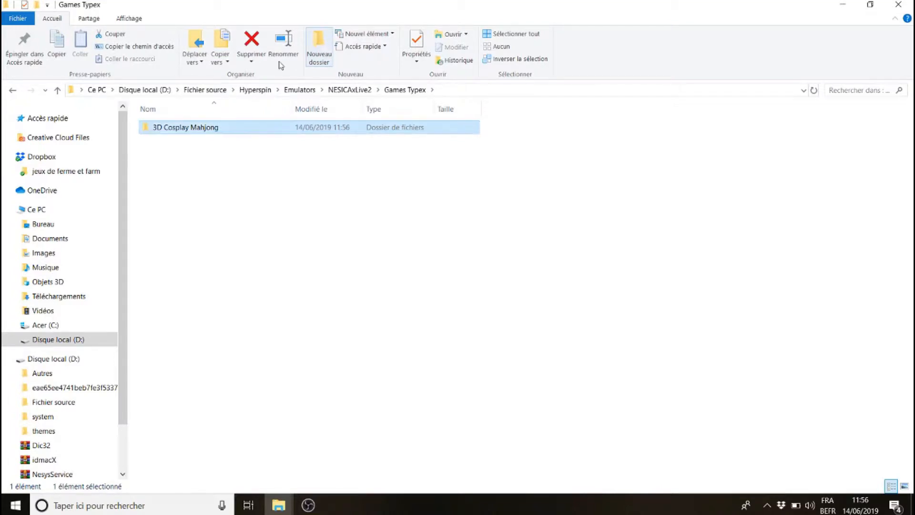
Extract all contents of the 3D Cosplay Mahjong archive into the new 3D Cosplay Mahjong folder and close WinRAR
{"action": "double_click", "coordinate": [186, 127]}
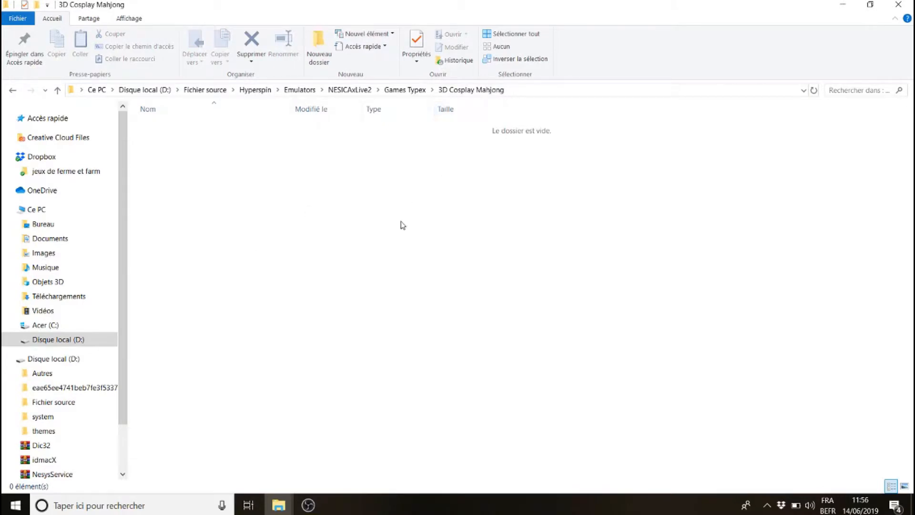
{"action": "key", "text": "alt+Tab"}
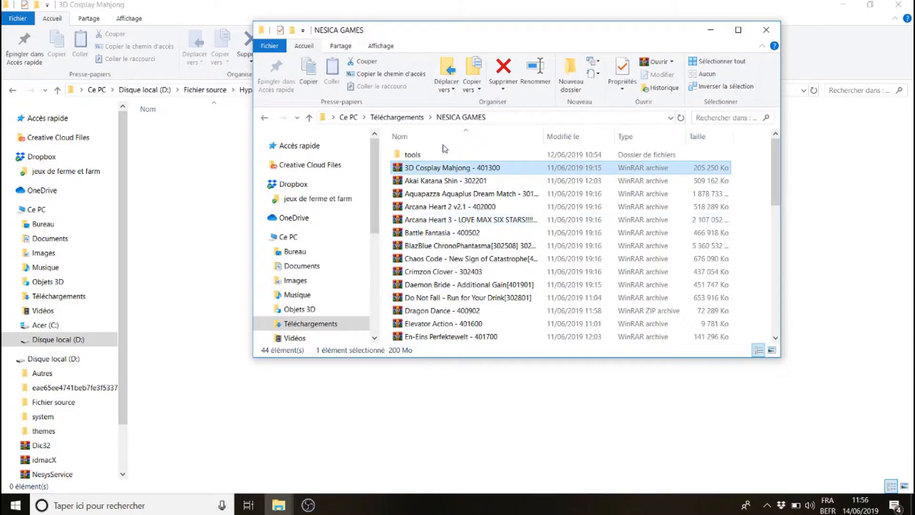
{"action": "double_click", "coordinate": [435, 168]}
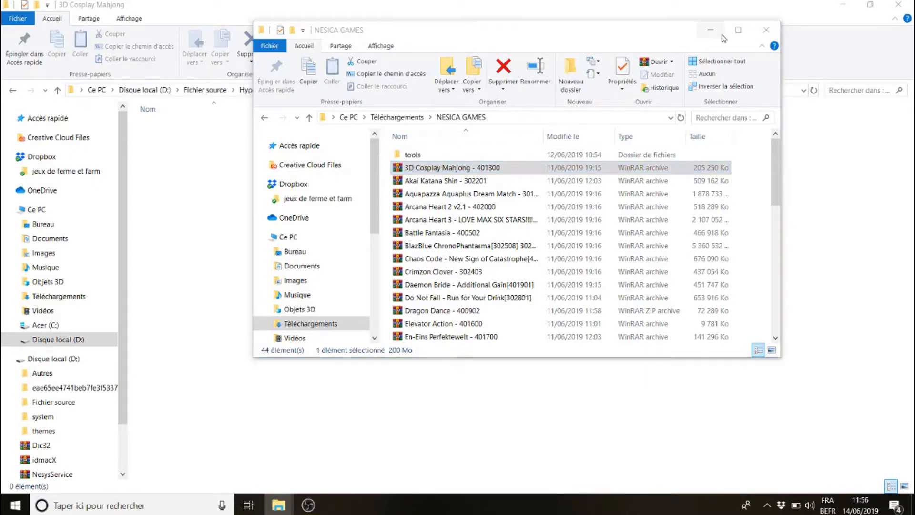
{"action": "left_click", "coordinate": [679, 55]}
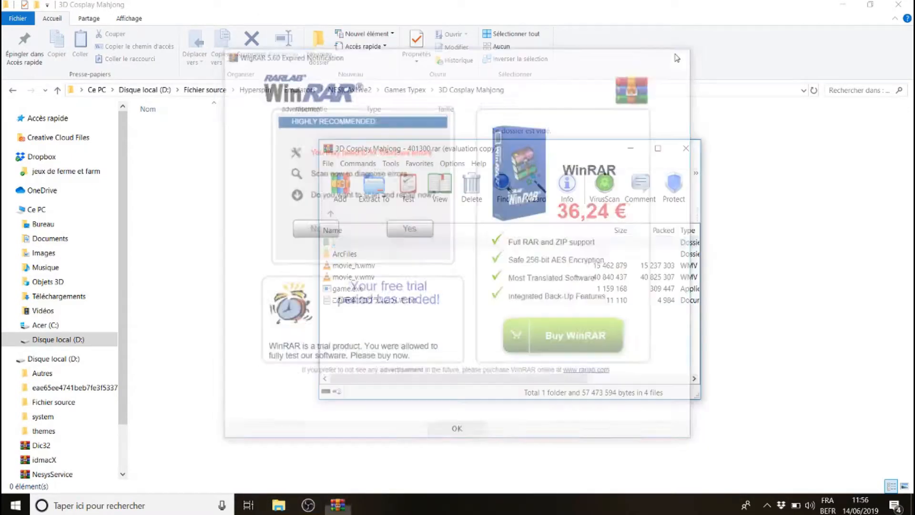
{"action": "left_click_drag", "start_coordinate": [382, 346], "coordinate": [215, 247]}
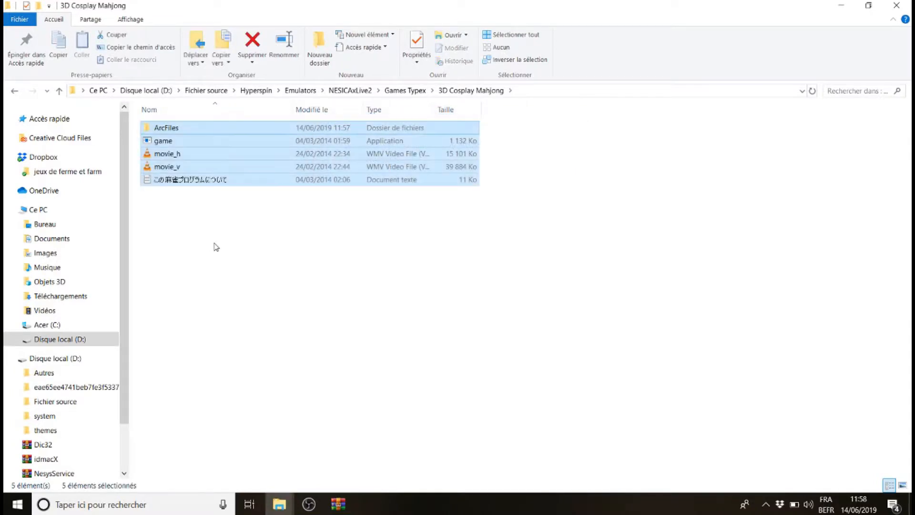
{"action": "left_click", "coordinate": [215, 247]}
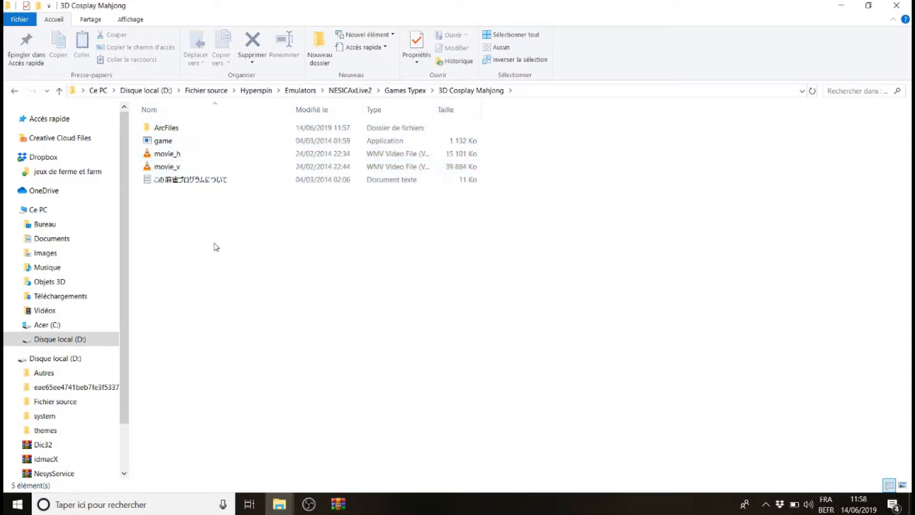
{"action": "left_click", "coordinate": [338, 504]}
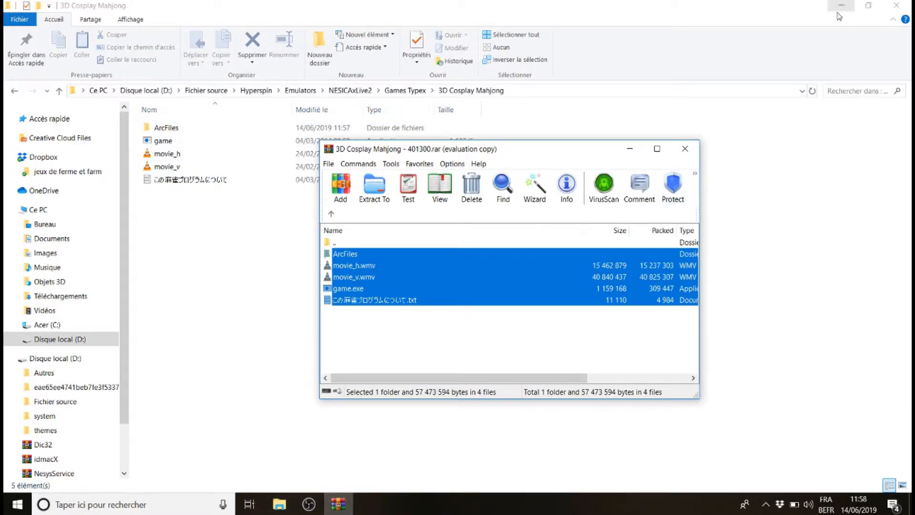
{"action": "left_click", "coordinate": [685, 150]}
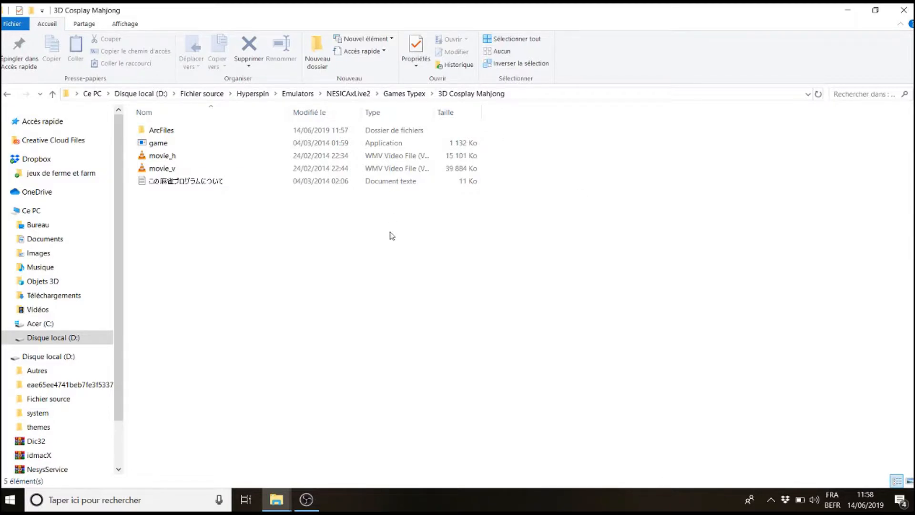
{"action": "mouse_move", "coordinate": [279, 503]}
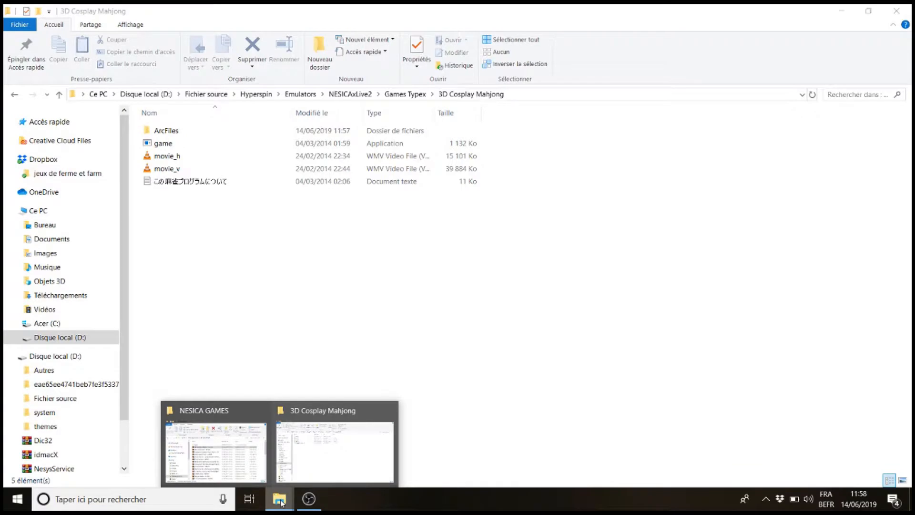
{"action": "left_click", "coordinate": [224, 450]}
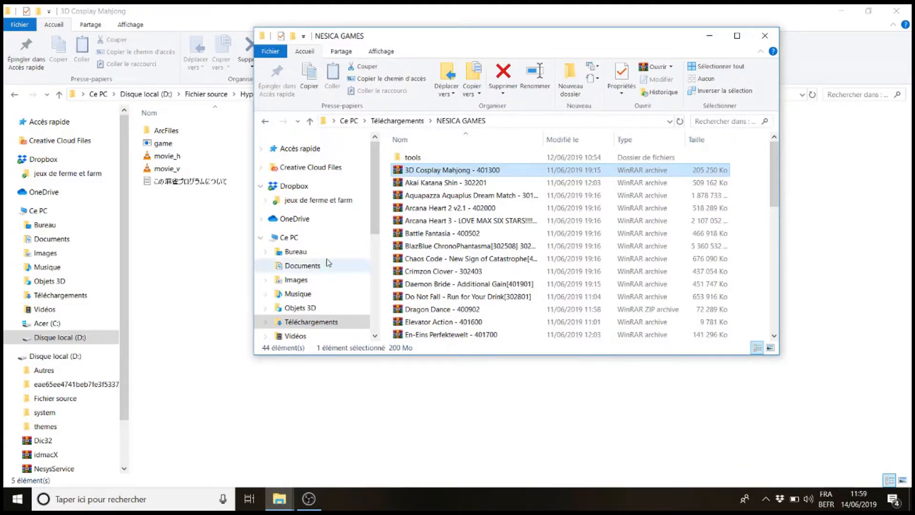
{"action": "left_click", "coordinate": [211, 325]}
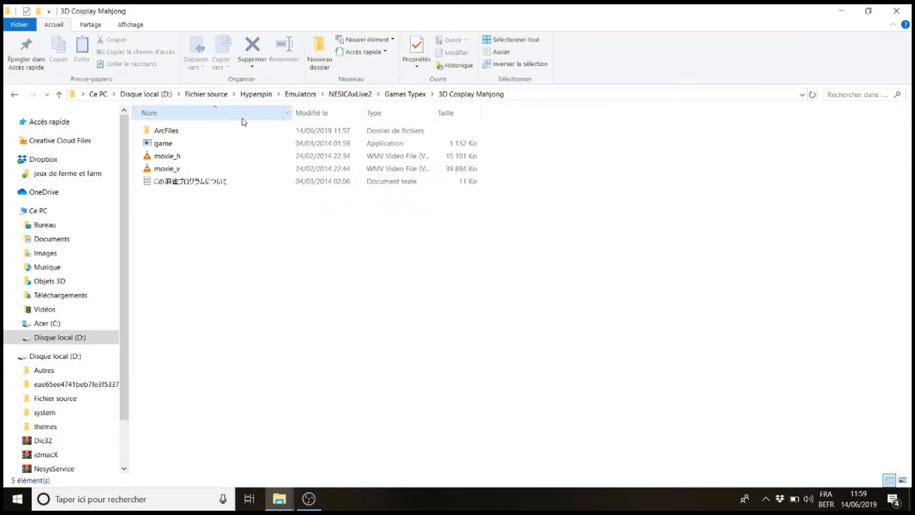
Open the TypeX Loader archive at the root of drive D: and dismiss the WinRAR licence reminder
{"action": "left_click", "coordinate": [146, 94]}
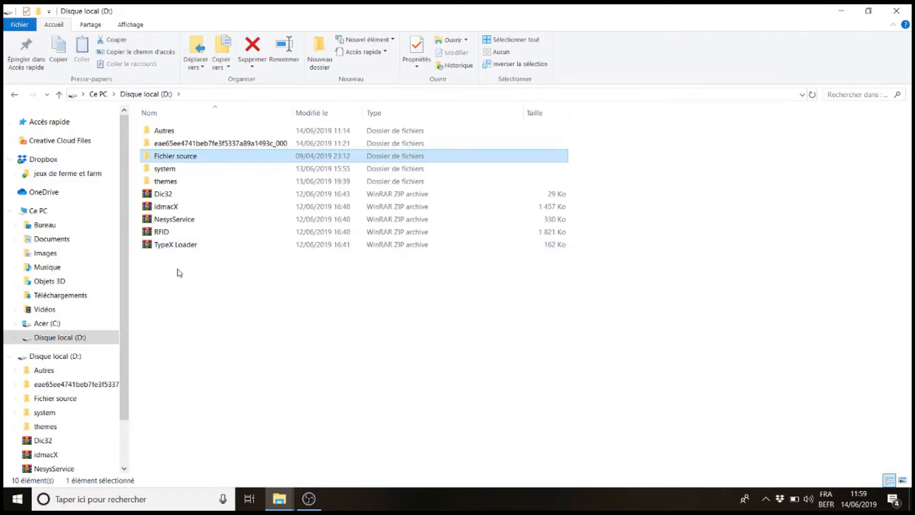
{"action": "double_click", "coordinate": [167, 246]}
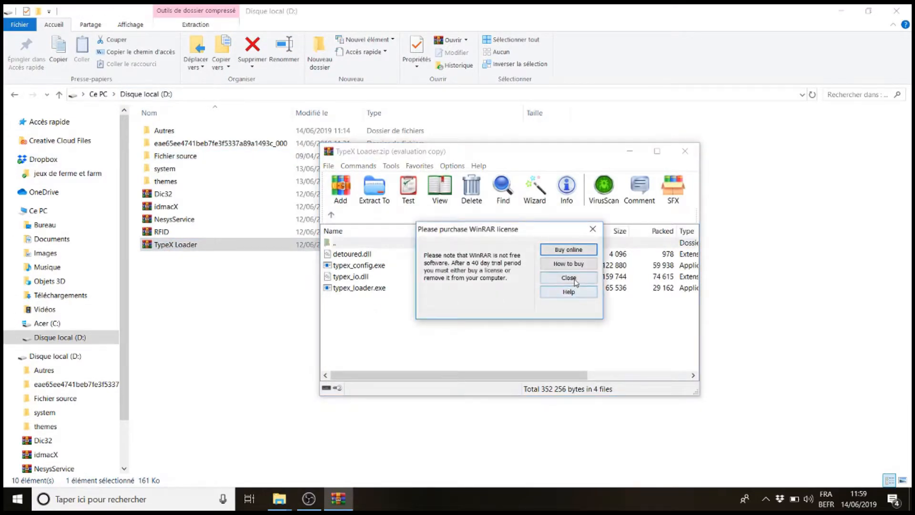
{"action": "left_click", "coordinate": [573, 278]}
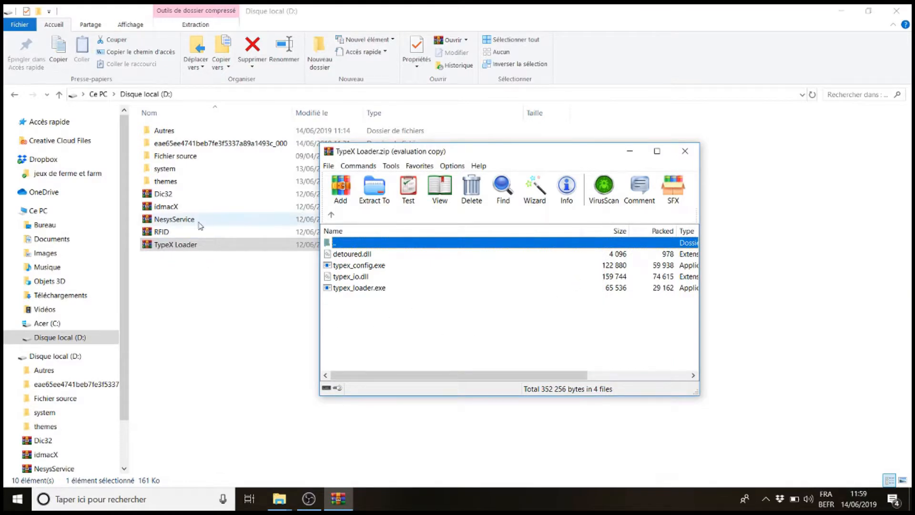
Copy the four TypeX Loader files into the Games Typex\3D Cosplay Mahjong folder and close WinRAR
{"action": "double_click", "coordinate": [179, 156]}
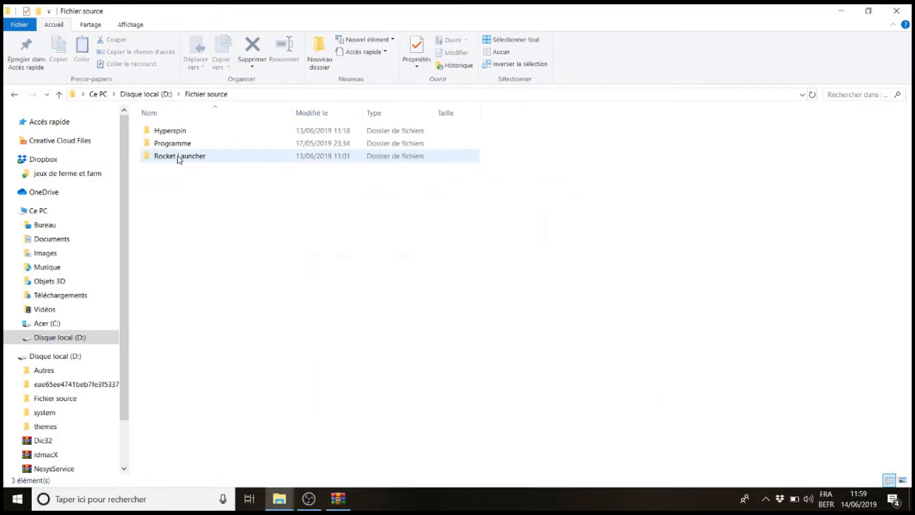
{"action": "double_click", "coordinate": [176, 131]}
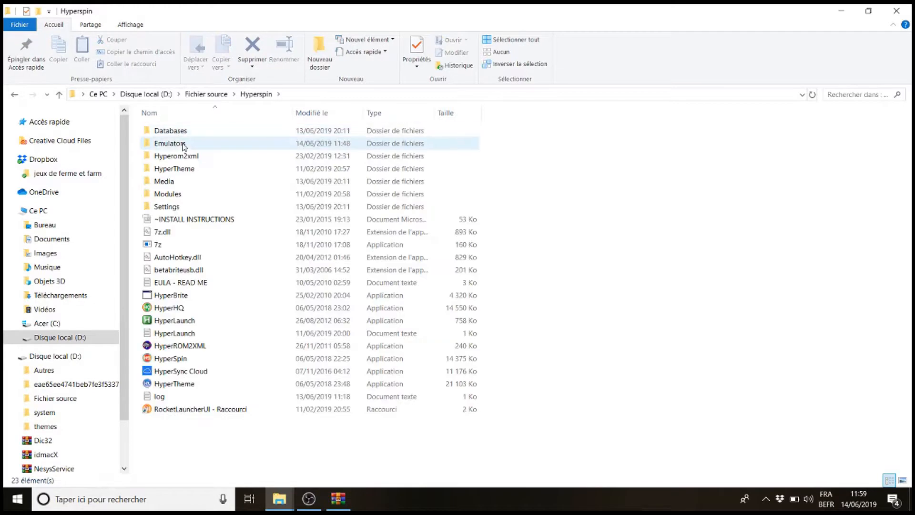
{"action": "double_click", "coordinate": [183, 144]}
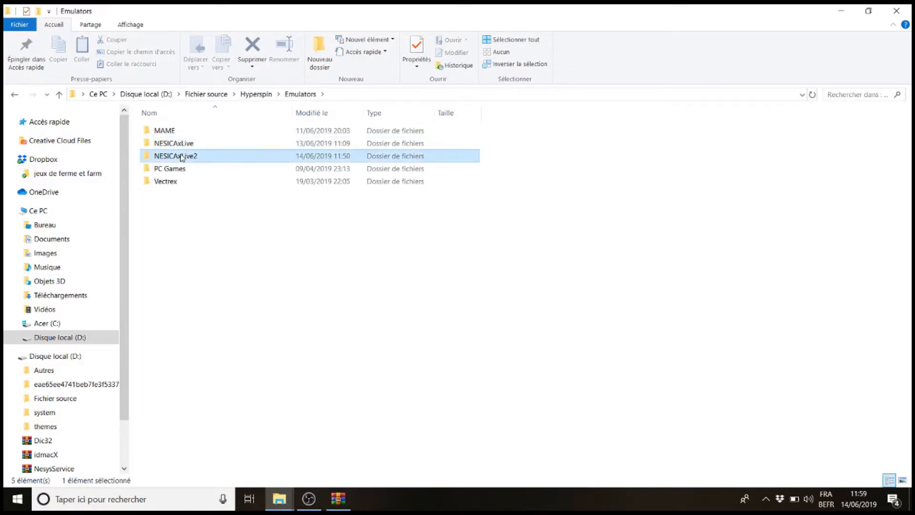
{"action": "double_click", "coordinate": [183, 156]}
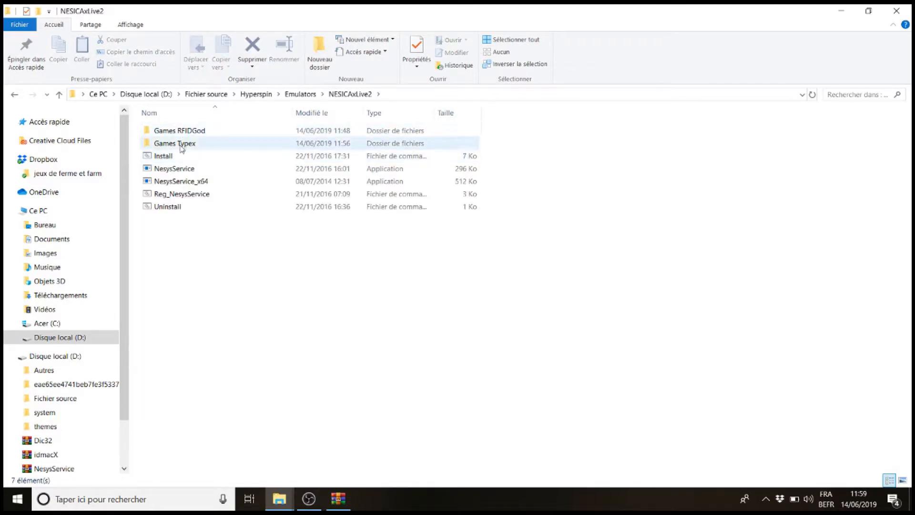
{"action": "double_click", "coordinate": [180, 143]}
{"action": "double_click", "coordinate": [178, 135]}
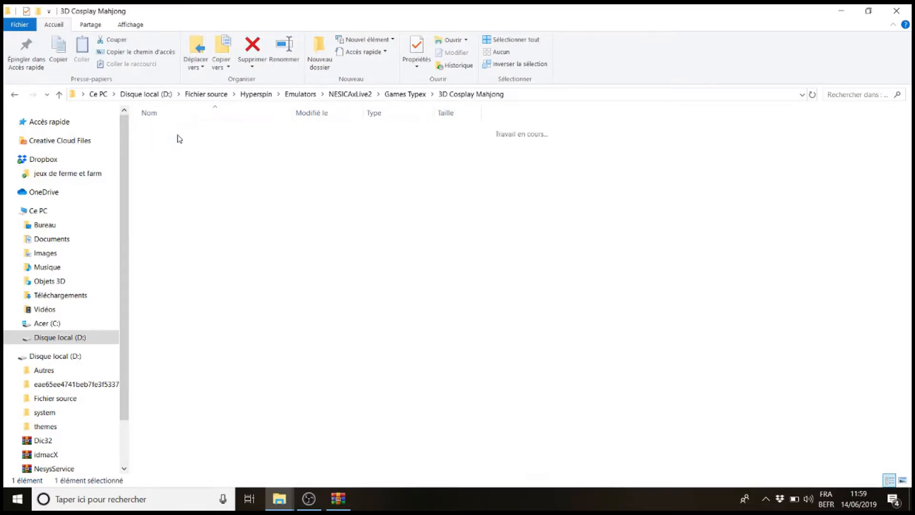
{"action": "left_click", "coordinate": [338, 498]}
{"action": "left_click_drag", "start_coordinate": [395, 323], "coordinate": [367, 260]}
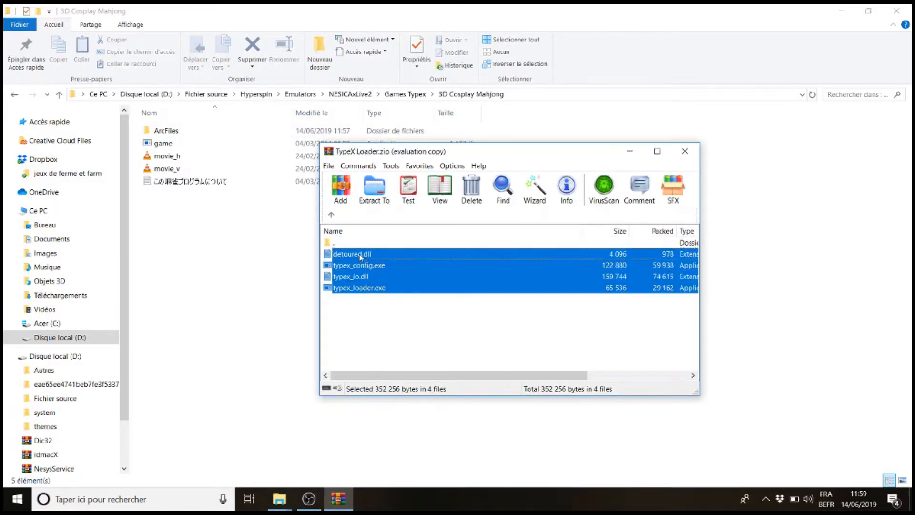
{"action": "left_click", "coordinate": [227, 278]}
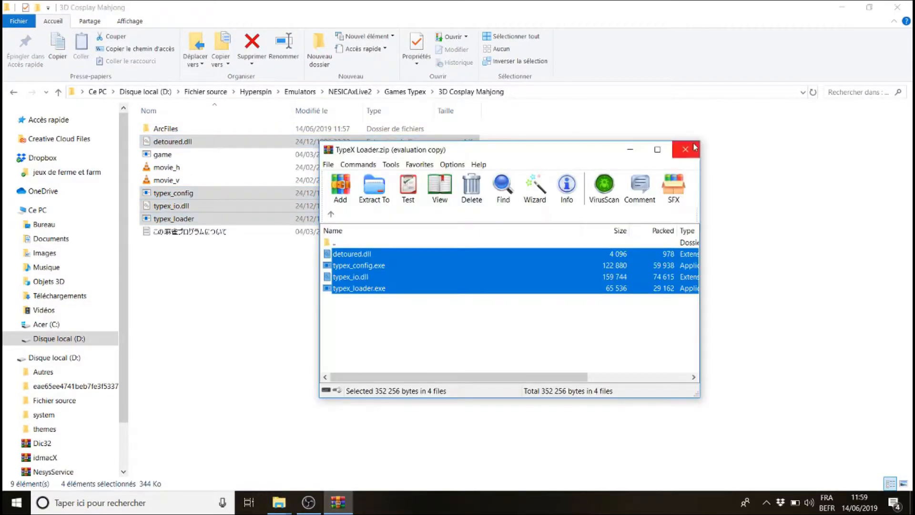
{"action": "left_click", "coordinate": [687, 149]}
{"action": "left_click", "coordinate": [615, 273]}
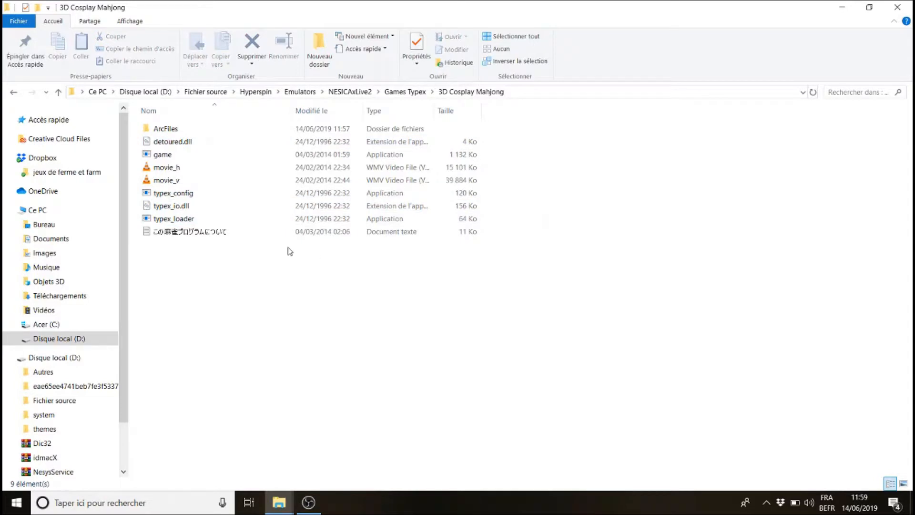
Run typex_config and answer n to mahjong panel, four-way joystick and low-res monitor, entering nothing as scratch drive remap path
{"action": "double_click", "coordinate": [177, 193]}
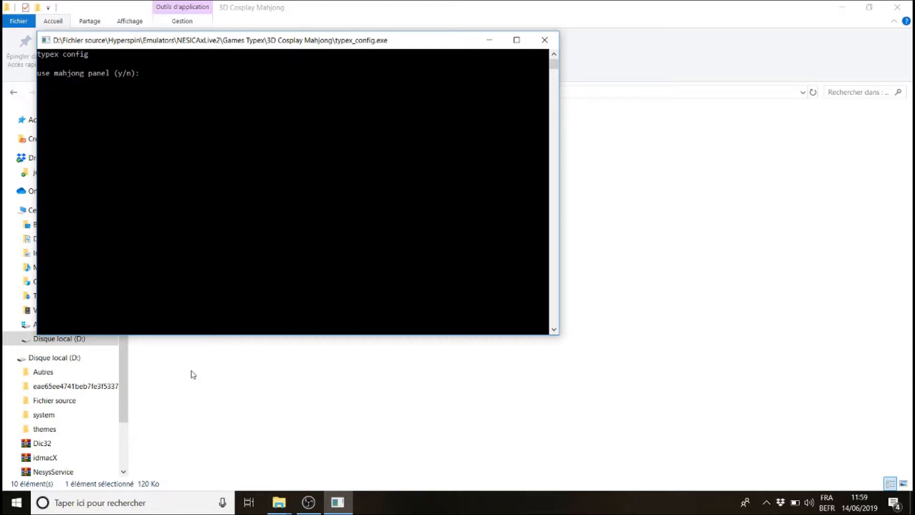
{"action": "type", "text": "n"}
{"action": "key", "text": "Return"}
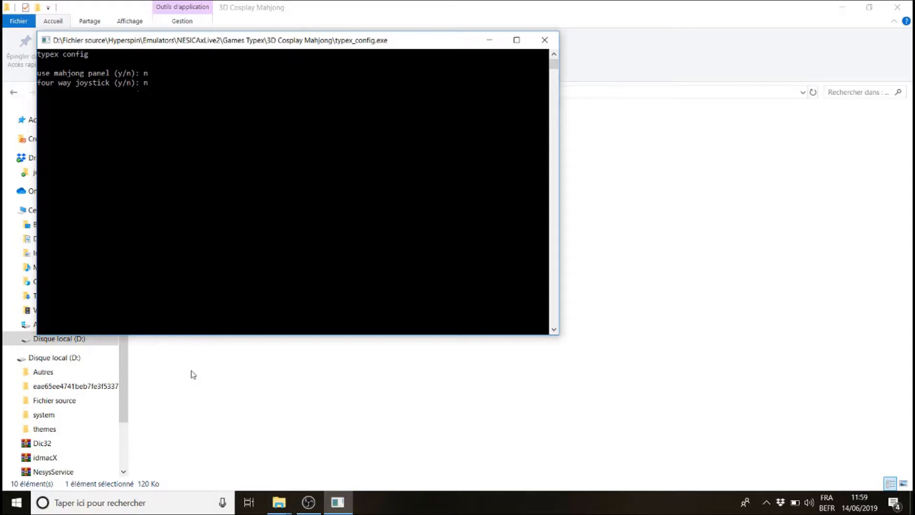
{"action": "type", "text": "n"}
{"action": "key", "text": "Return"}
{"action": "type", "text": "n"}
{"action": "key", "text": "Return"}
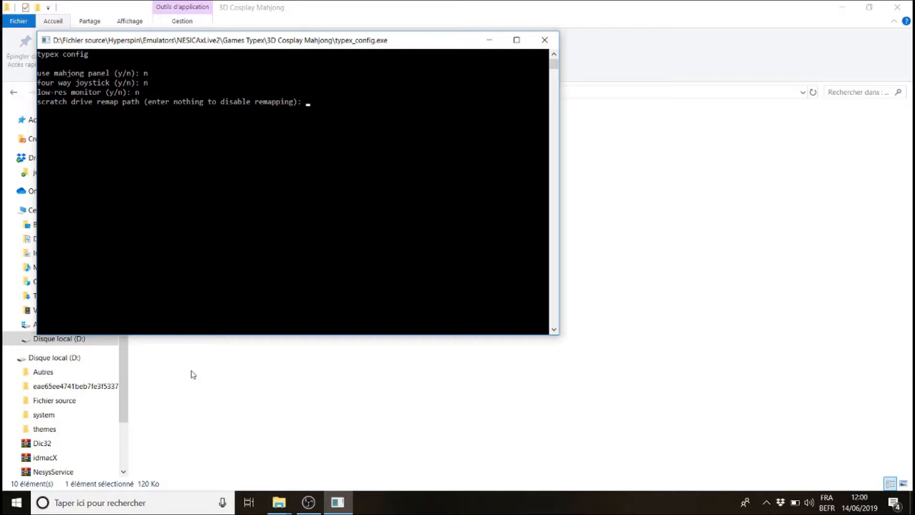
{"action": "type", "text": "nothing"}
{"action": "key", "text": "Return"}
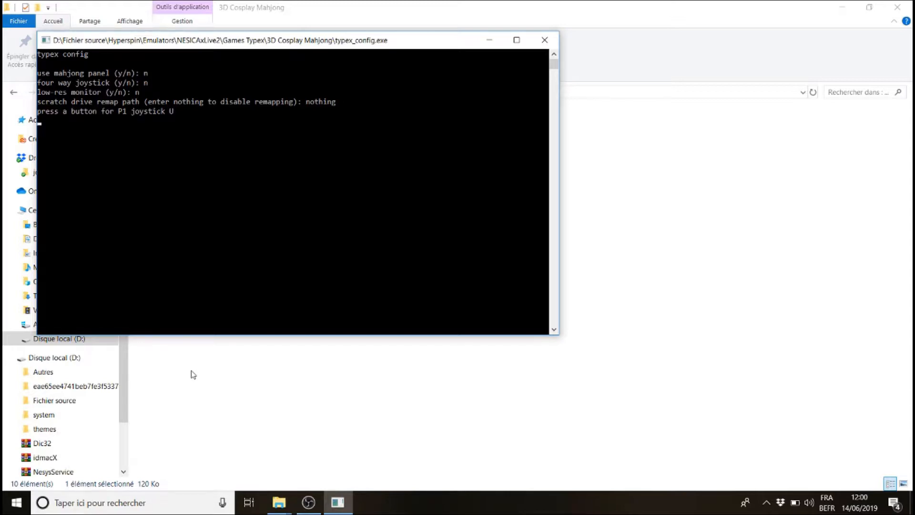
Bind P1 joystick to the arrow keys, buttons 1–6 to W X Q S A Z, start to 1, coin to 5, service to T
{"action": "key", "text": "Up"}
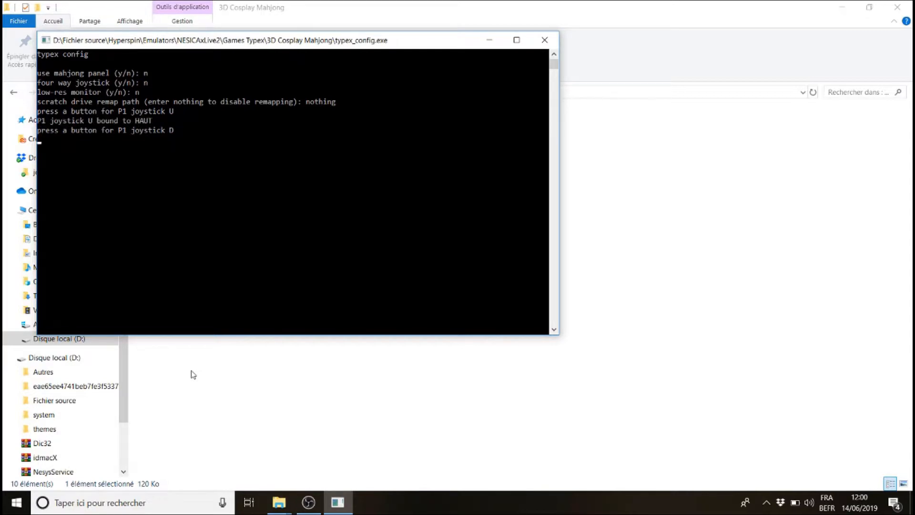
{"action": "key", "text": "Down"}
{"action": "key", "text": "Left"}
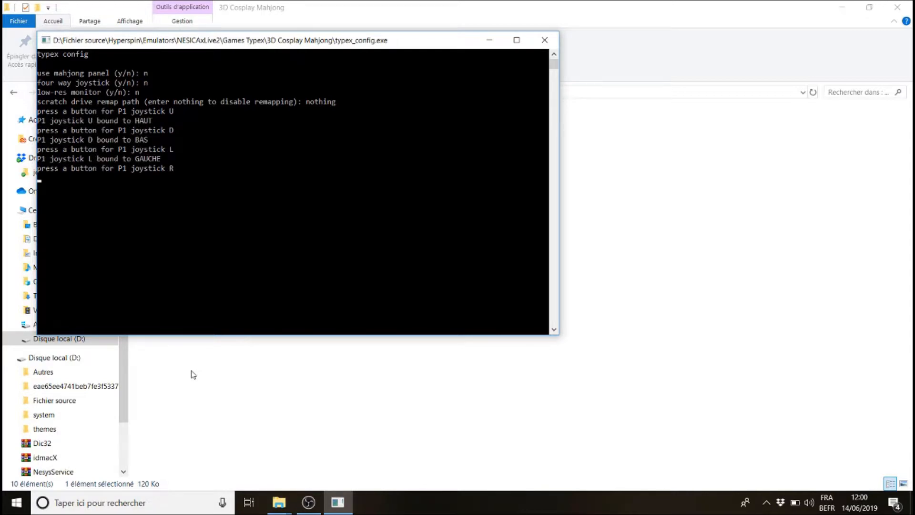
{"action": "key", "text": "Right"}
{"action": "key", "text": "w"}
{"action": "key", "text": "x"}
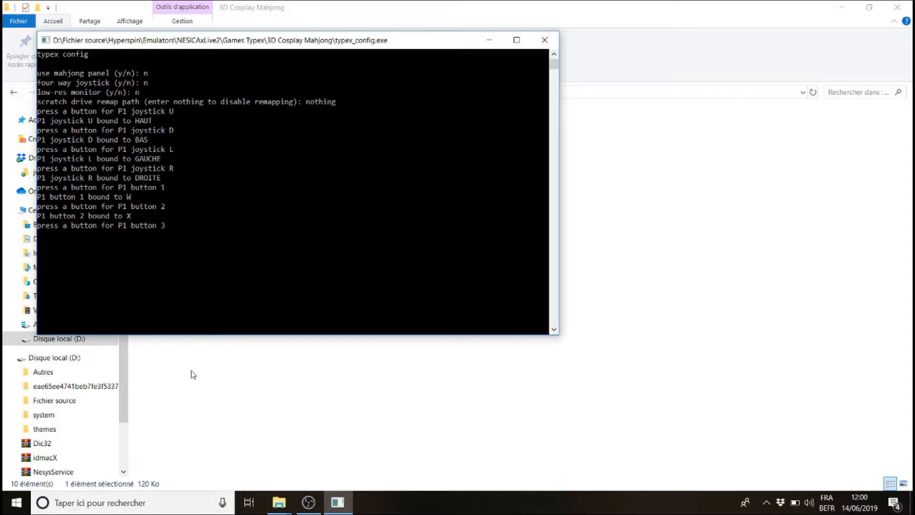
{"action": "key", "text": "q"}
{"action": "key", "text": "s"}
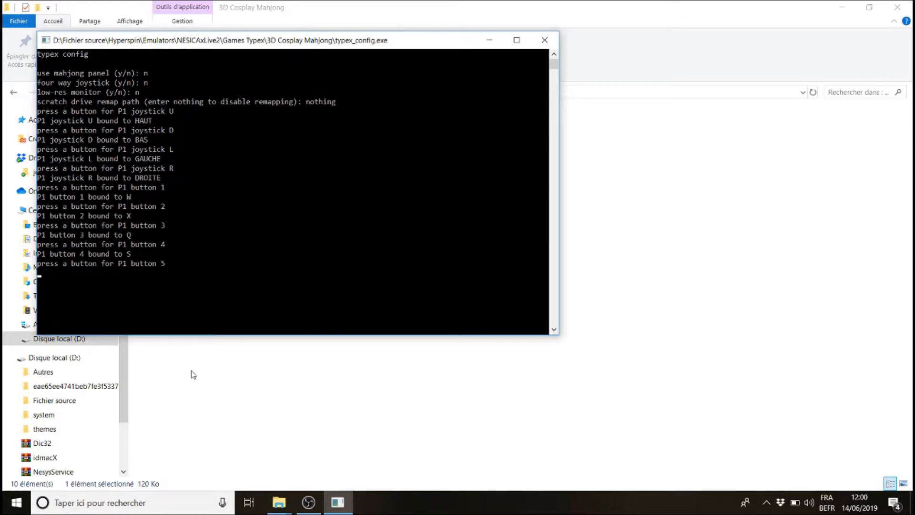
{"action": "key", "text": "a"}
{"action": "key", "text": "z"}
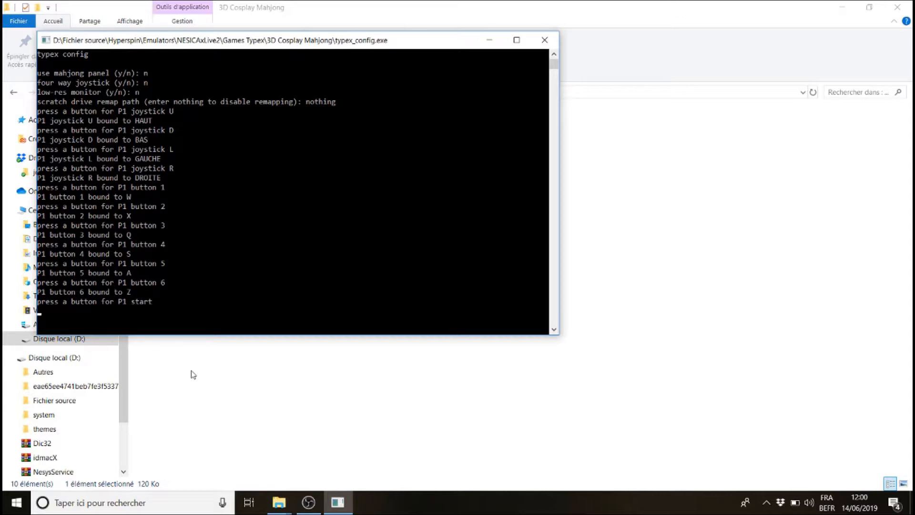
{"action": "key", "text": "1"}
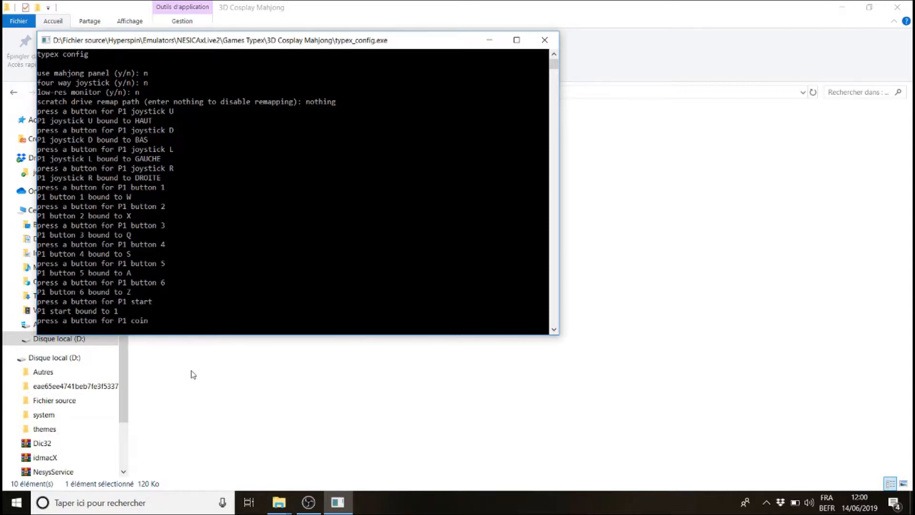
{"action": "key", "text": "5"}
{"action": "key", "text": "t"}
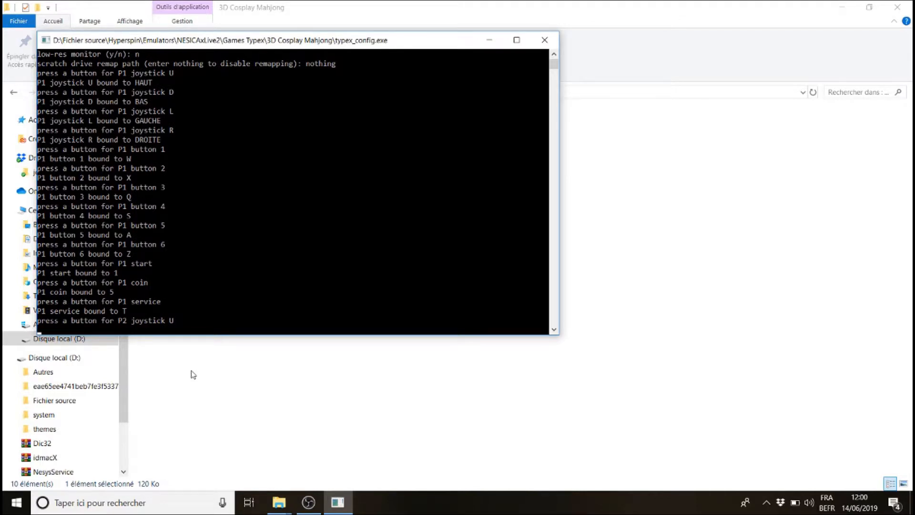
Skip the P2 joystick and button bindings, leaving them unbound
{"action": "key", "text": "Escape"}
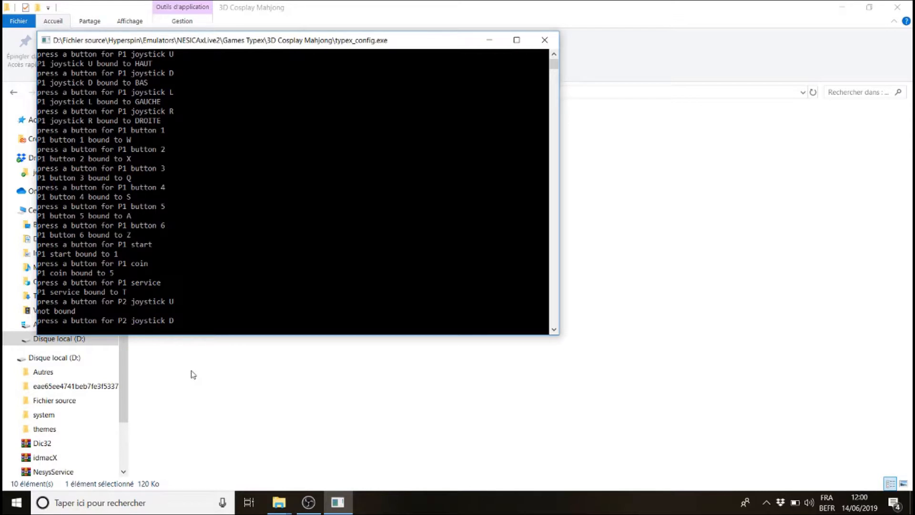
{"action": "key", "text": "Escape"}
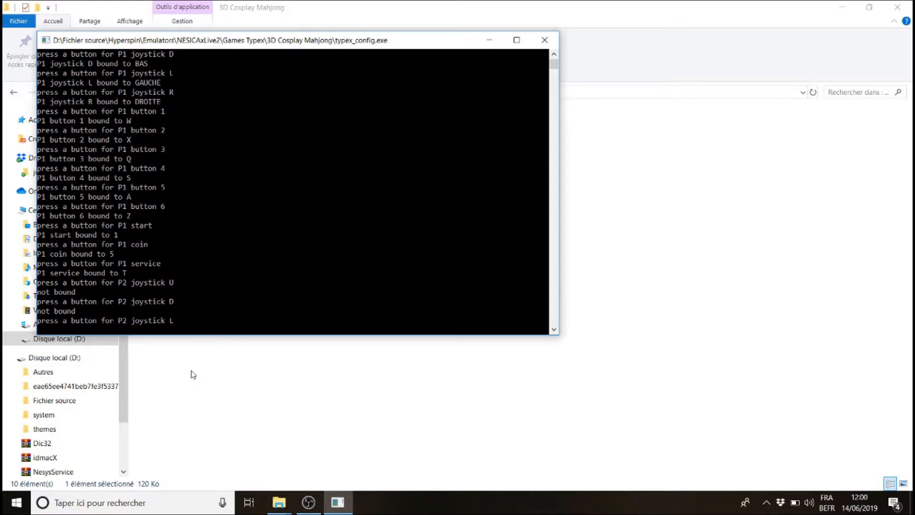
{"action": "key", "text": "Escape"}
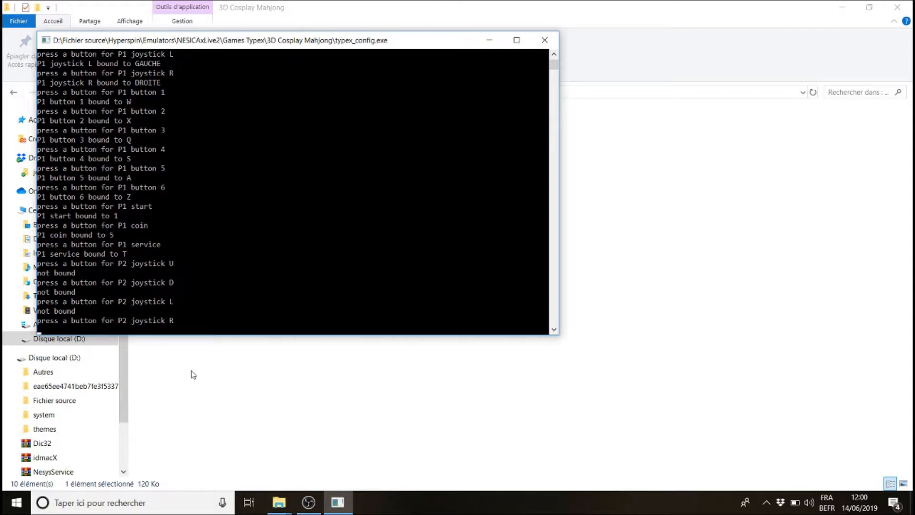
{"action": "key", "text": "Escape"}
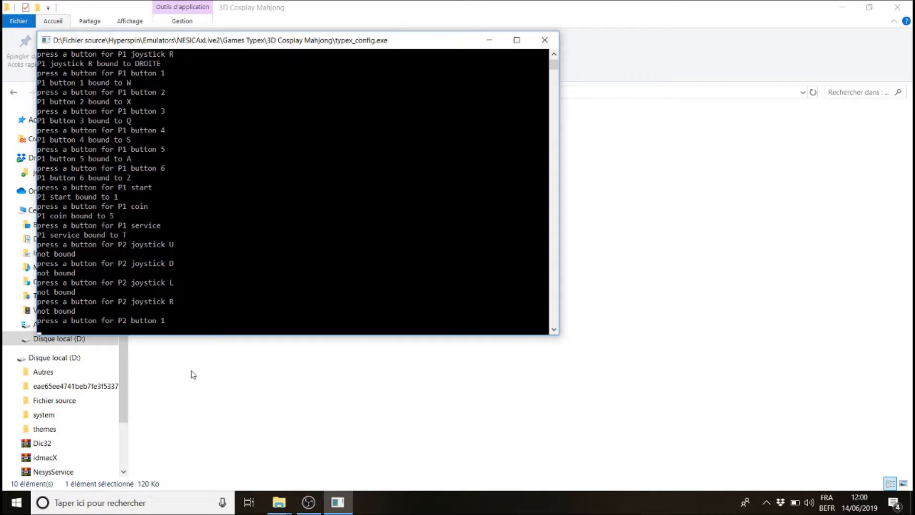
{"action": "key", "text": "Escape"}
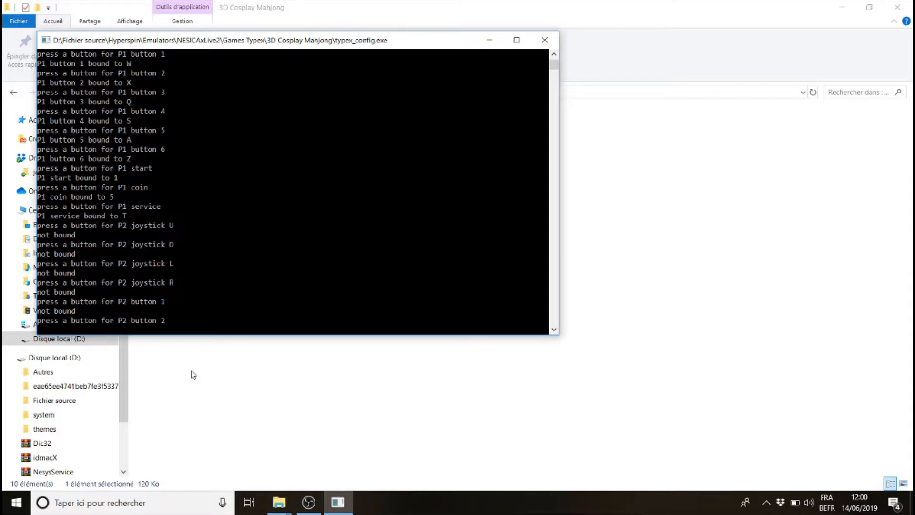
{"action": "key", "text": "Escape"}
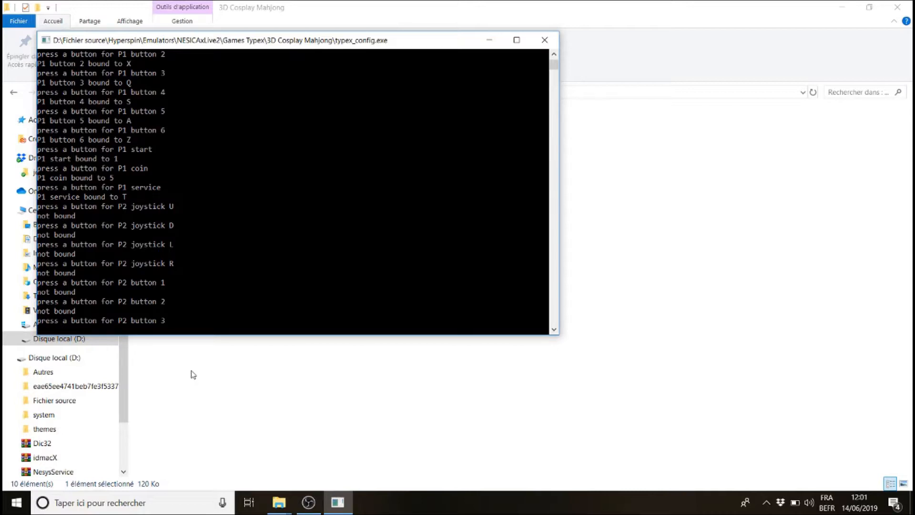
{"action": "key", "text": "Escape"}
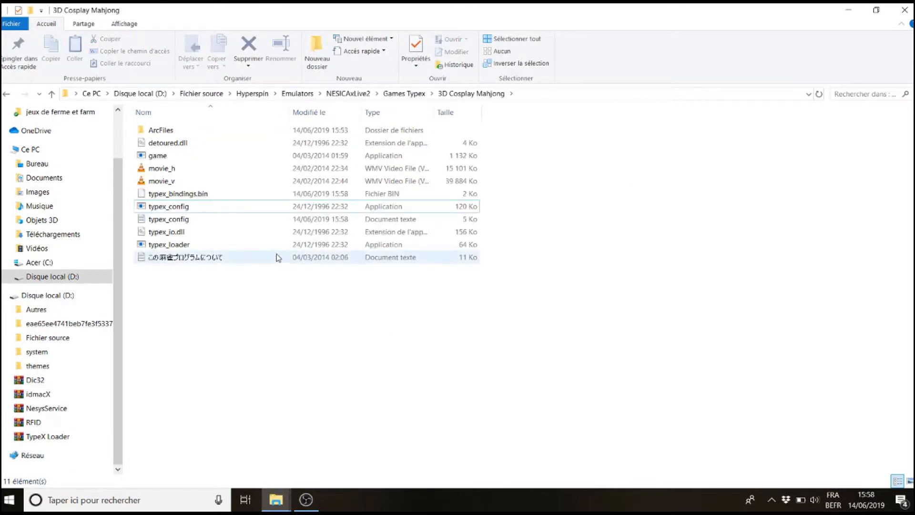
Launch typex_loader from the 3D Cosplay Mahjong folder
{"action": "left_click", "coordinate": [160, 252]}
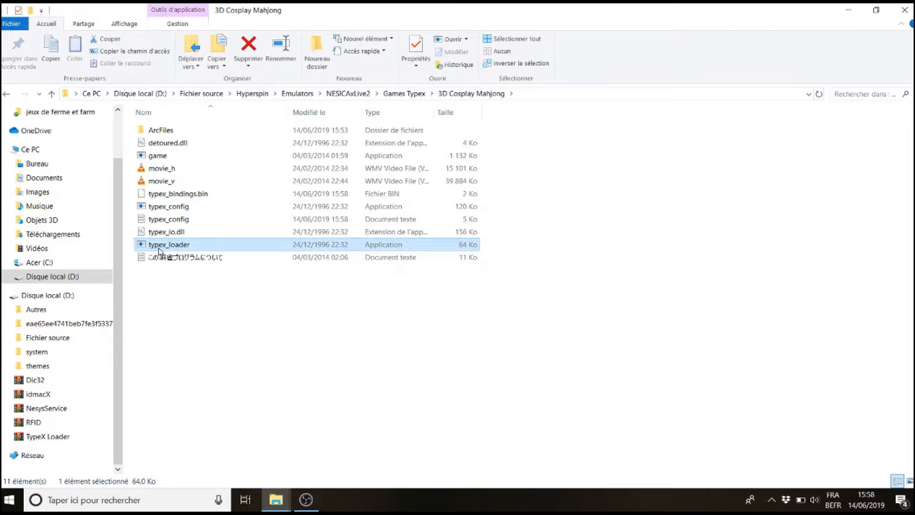
{"action": "double_click", "coordinate": [159, 248]}
Open a Command Prompt window
{"action": "left_click", "coordinate": [10, 499]}
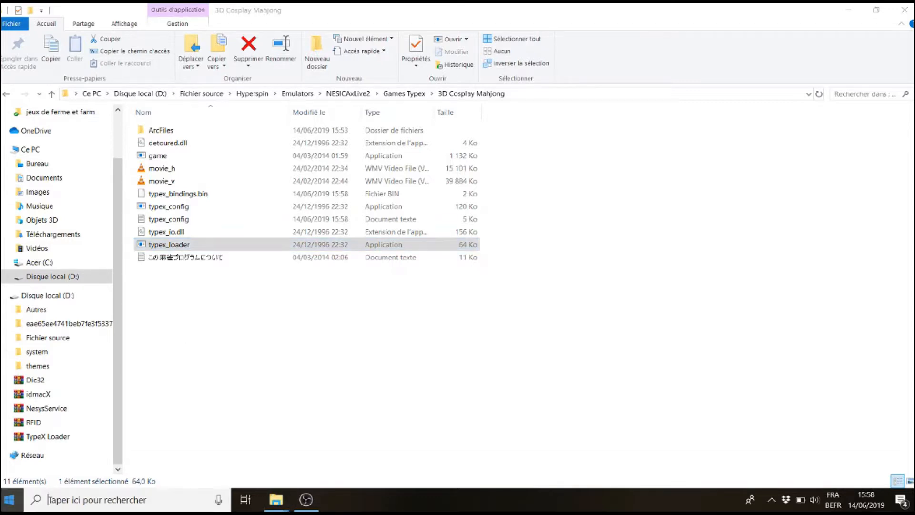
{"action": "type", "text": "cmd"}
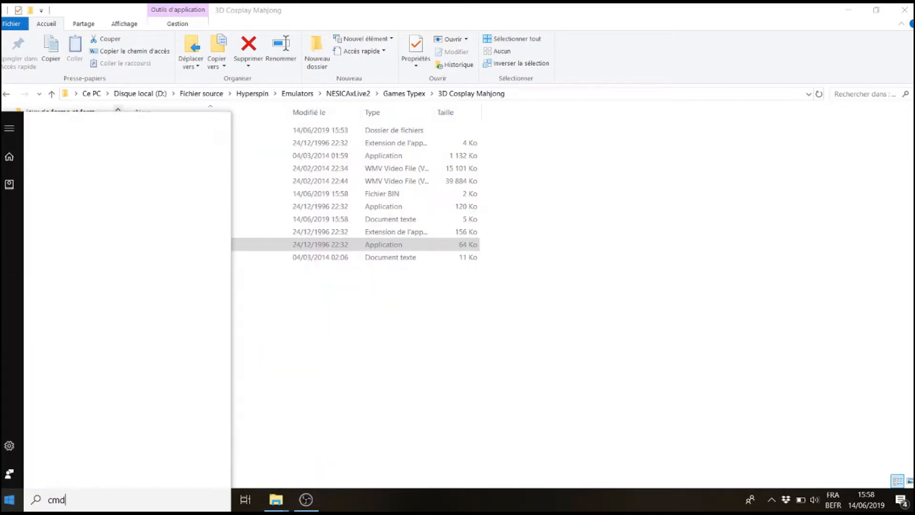
{"action": "key", "text": "Return"}
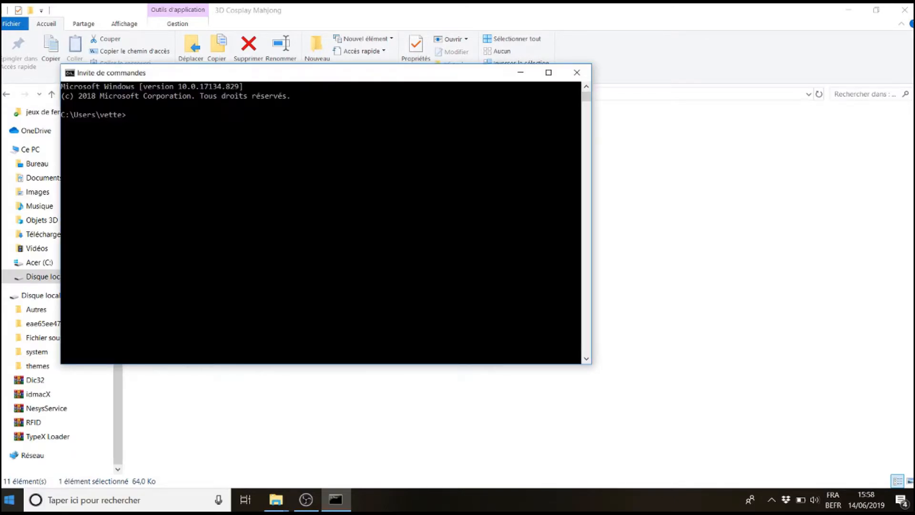
{"action": "left_click_drag", "start_coordinate": [270, 78], "coordinate": [370, 176]}
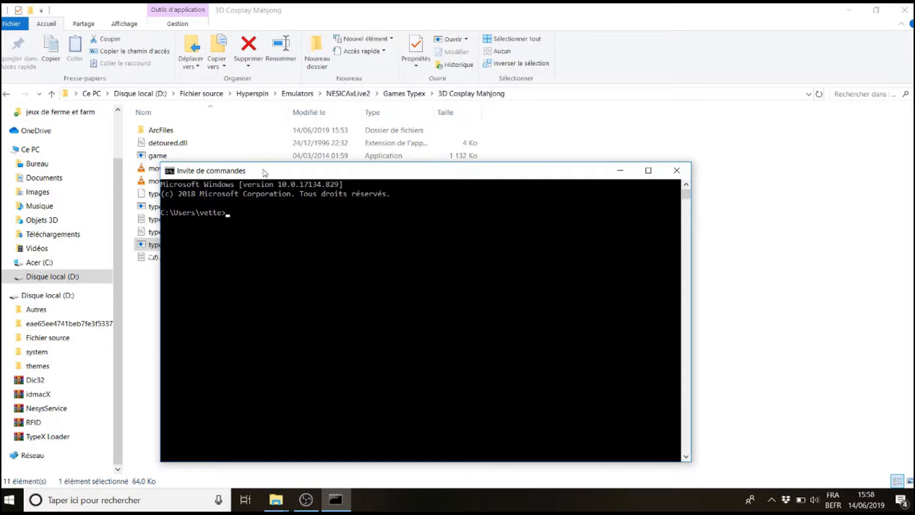
Switch to drive D: and change into the Fichier source\Hyperspin folder
{"action": "type", "text": "d:"}
{"action": "key", "text": "Return"}
{"action": "type", "text": "cd"}
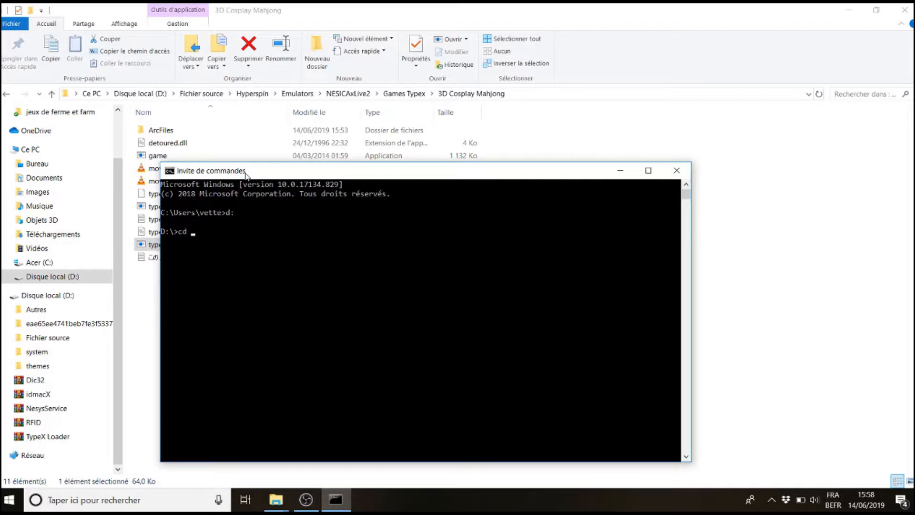
{"action": "type", "text": " fichier source"}
{"action": "key", "text": "Return"}
{"action": "type", "text": "cd hyperpsi"}
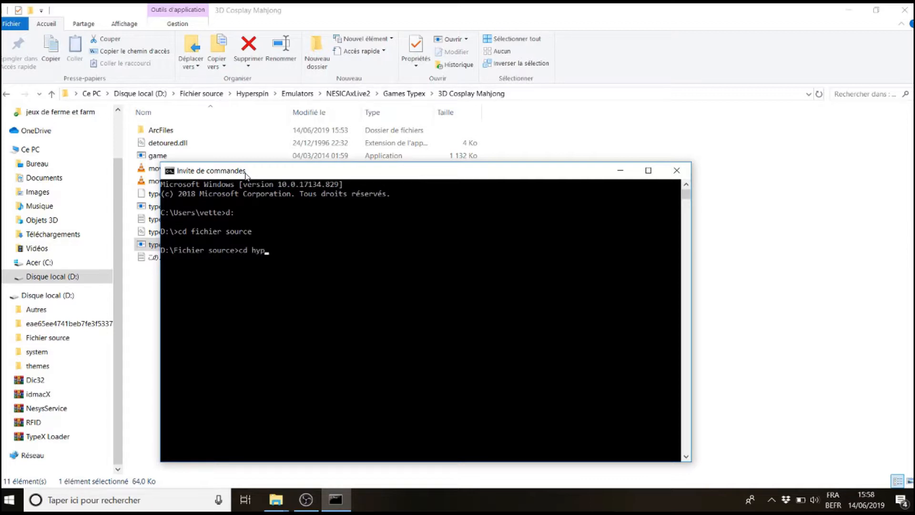
{"action": "key", "text": "BackSpace"}
{"action": "key", "text": "BackSpace"}
{"action": "key", "text": "BackSpace"}
{"action": "type", "text": "spin"}
{"action": "key", "text": "Return"}
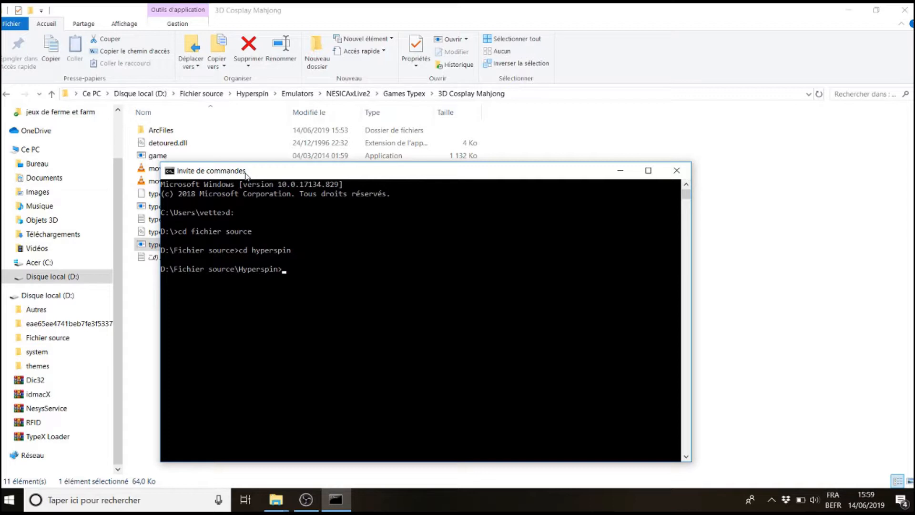
Change into the Emulators folder, then into nesicaxlive2
{"action": "type", "text": "cd emulators"}
{"action": "key", "text": "Return"}
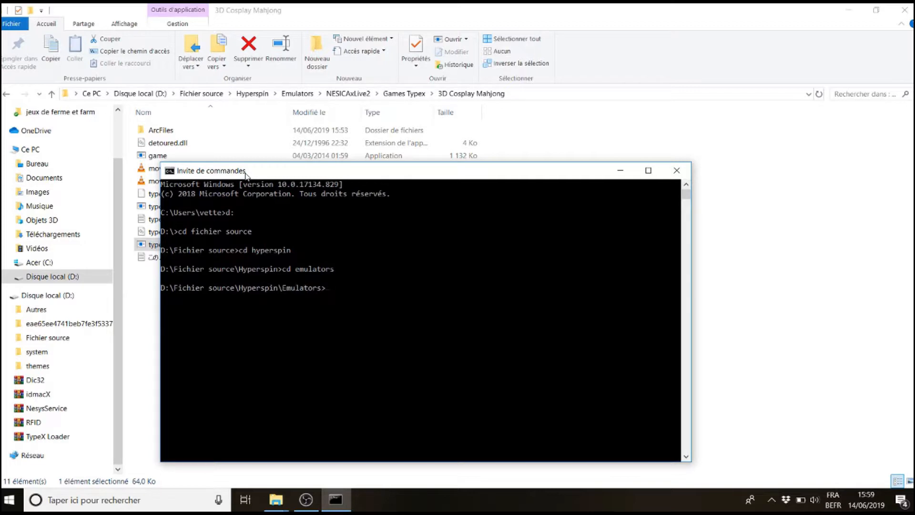
{"action": "type", "text": "cd nesicaxlive2"}
{"action": "key", "text": "Return"}
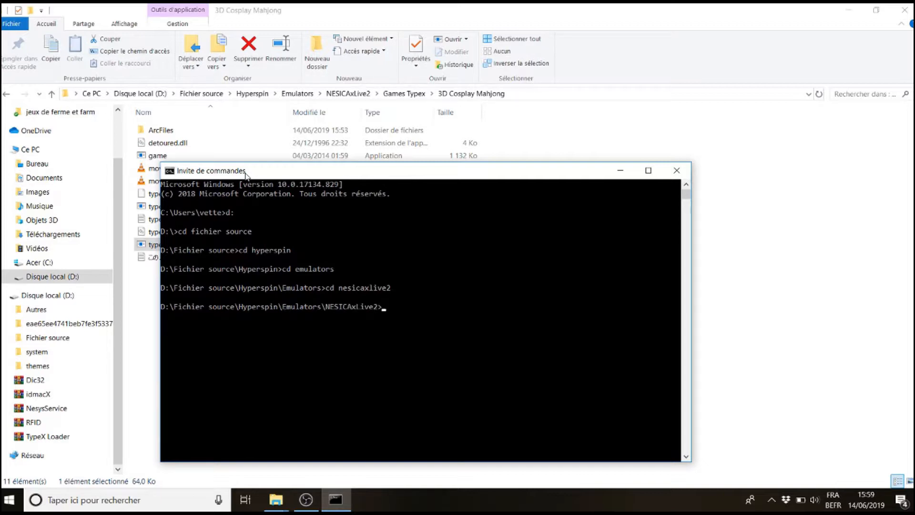
Try to change into a game typex folder
{"action": "type", "text": "cd game typex"}
{"action": "key", "text": "Return"}
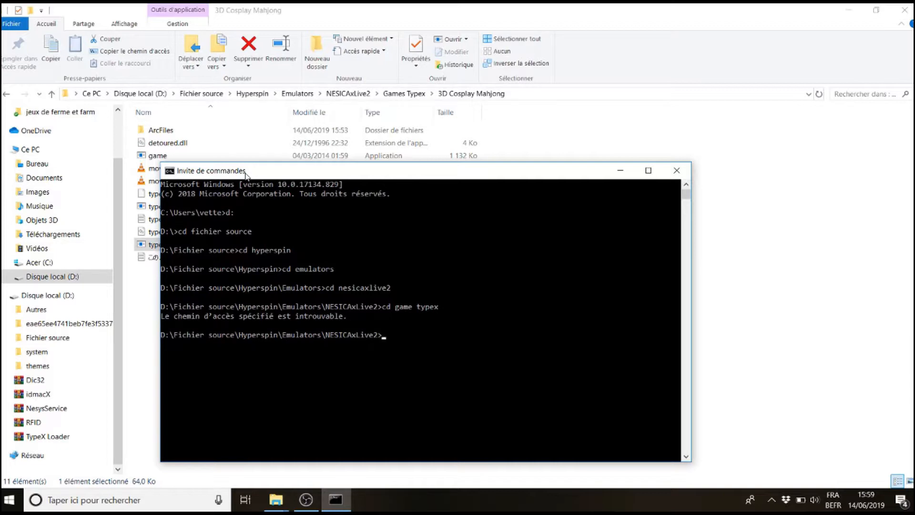
Change into the Games Typex folder, then into 3D Cosplay Mahjong
{"action": "type", "text": "cd games typex"}
{"action": "key", "text": "Return"}
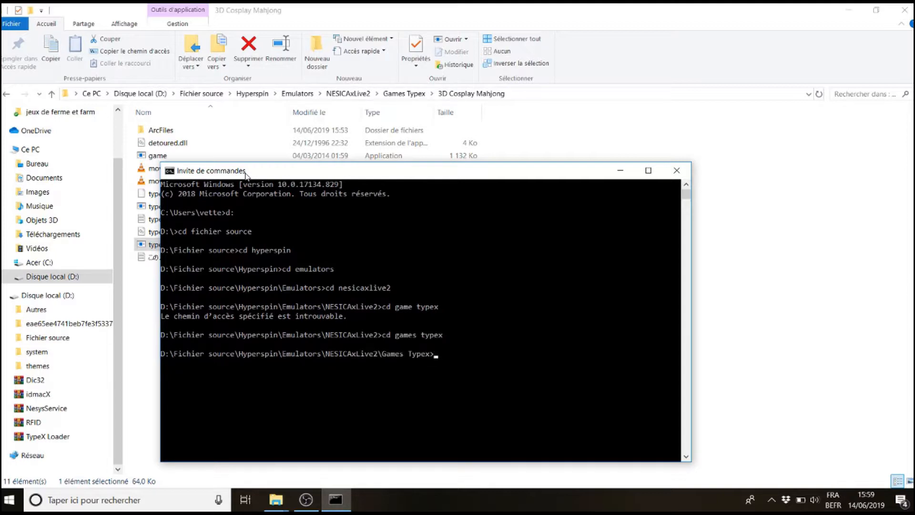
{"action": "type", "text": "cd 3d cosplay mahjing"}
{"action": "key", "text": "BackSpace"}
{"action": "key", "text": "BackSpace"}
{"action": "key", "text": "BackSpace"}
{"action": "type", "text": "ong"}
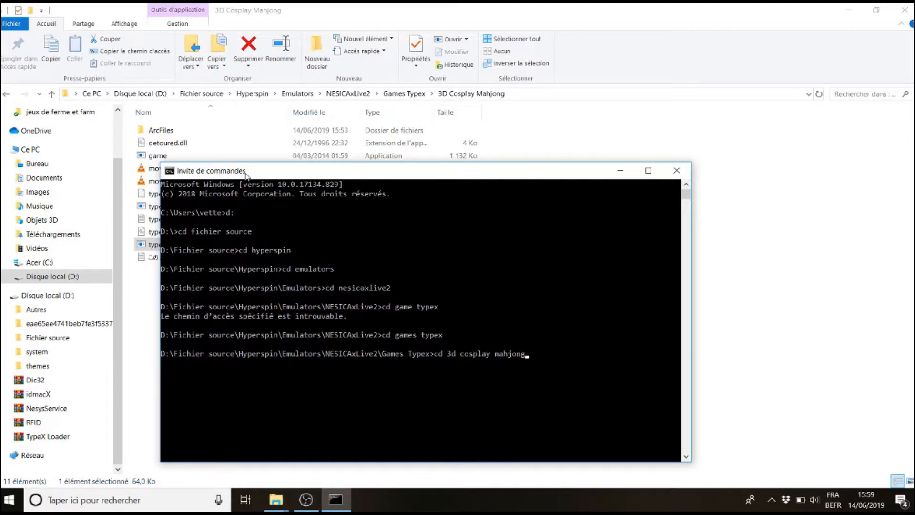
{"action": "key", "text": "Return"}
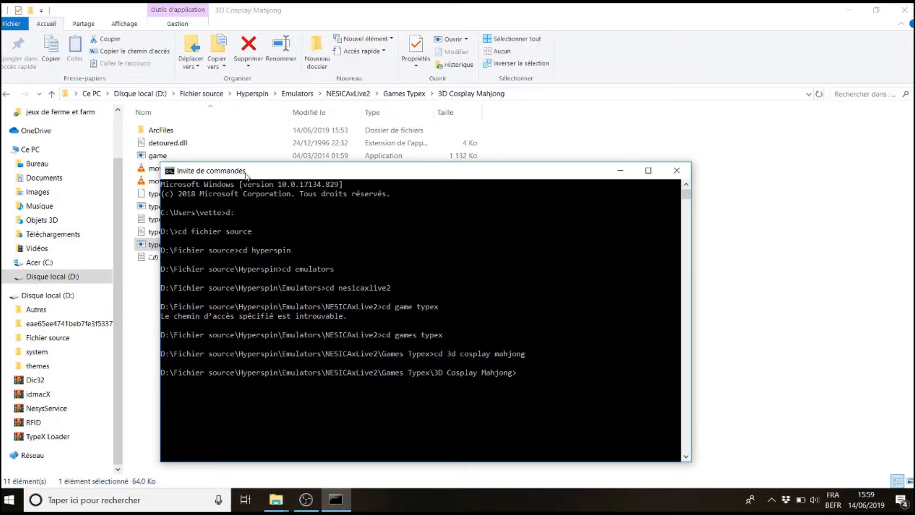
Run typex_loader game.exe from the 3D Cosplay Mahjong folder and exit the Command Prompt
{"action": "type", "text": "type"}
{"action": "type", "text": "x_"}
{"action": "type", "text": "loader"}
{"action": "type", "text": " game.ex"}
{"action": "type", "text": "e"}
{"action": "key", "text": "Return"}
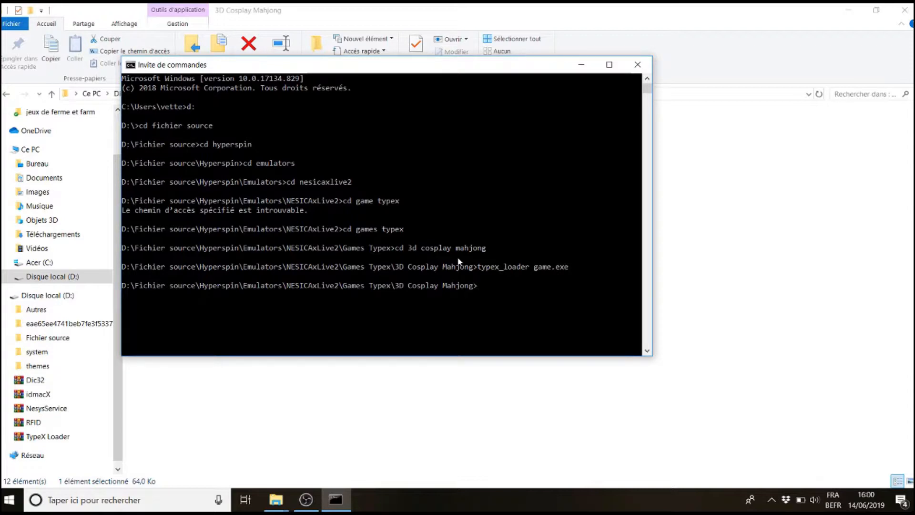
{"action": "type", "text": "exit"}
{"action": "key", "text": "Return"}
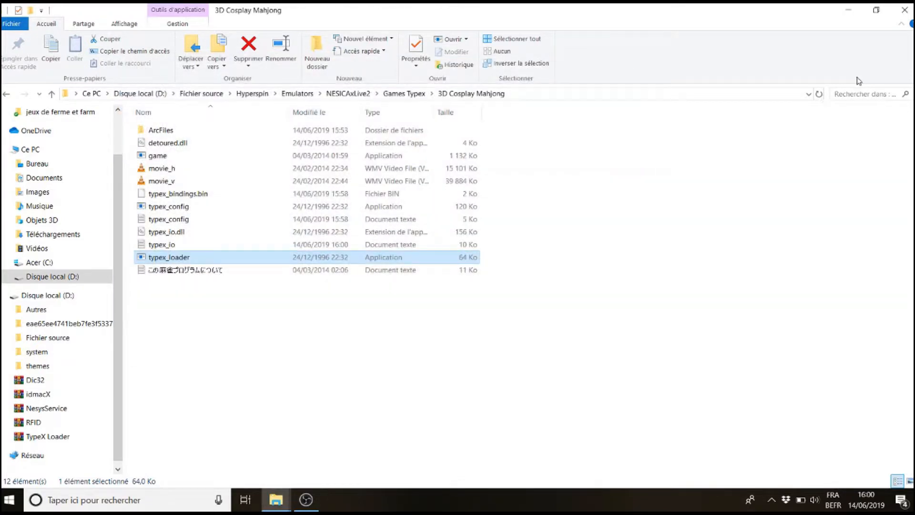
Create a new text document on the desktop named Game.exe
{"action": "left_click", "coordinate": [846, 11]}
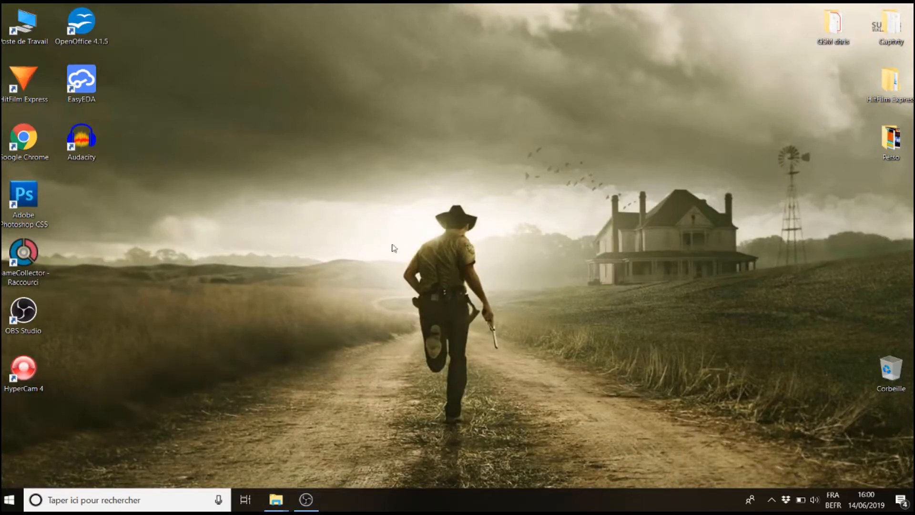
{"action": "right_click", "coordinate": [444, 153]}
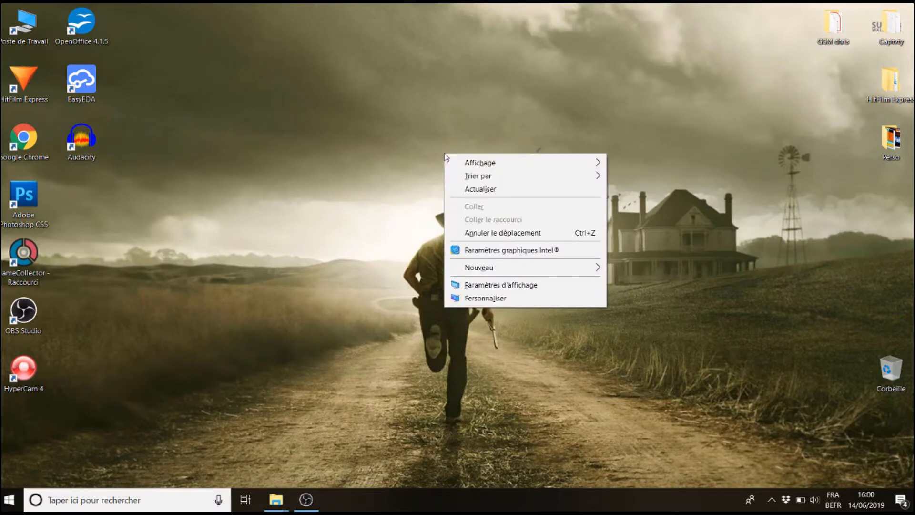
{"action": "mouse_move", "coordinate": [484, 268]}
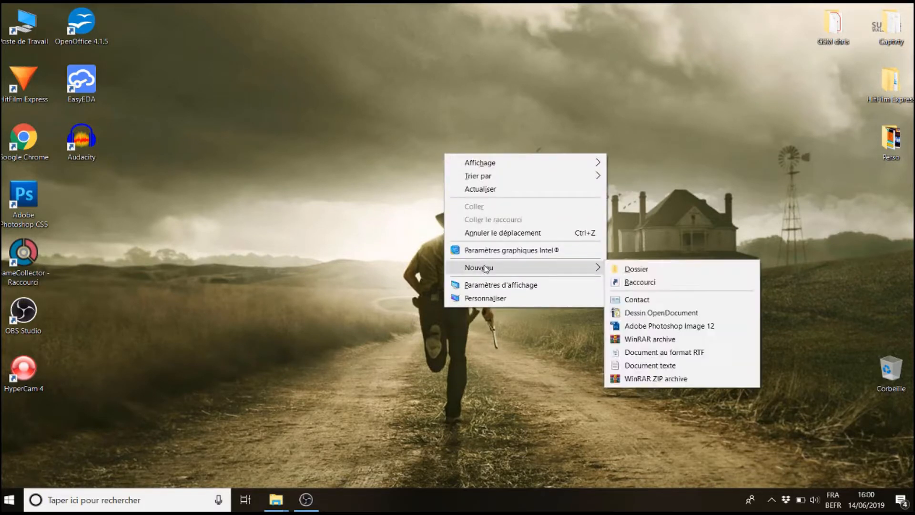
{"action": "left_click", "coordinate": [661, 367]}
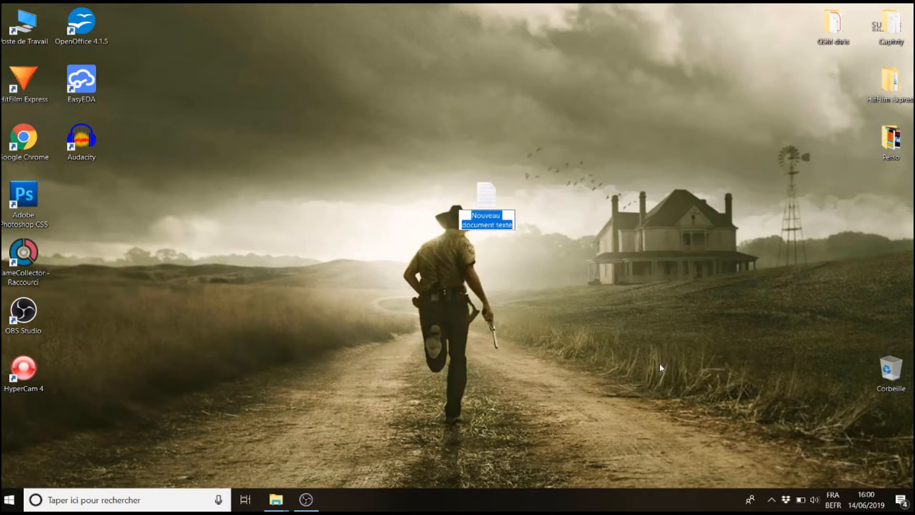
{"action": "type", "text": "G"}
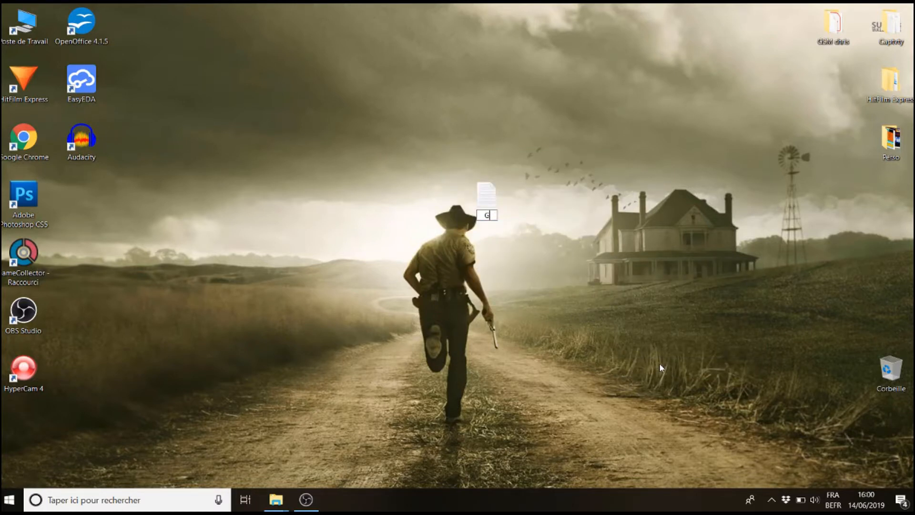
{"action": "type", "text": "ame.exe"}
{"action": "key", "text": "Return"}
Open the Game.exe text document and write the line typex_loader game.exe
{"action": "double_click", "coordinate": [499, 196]}
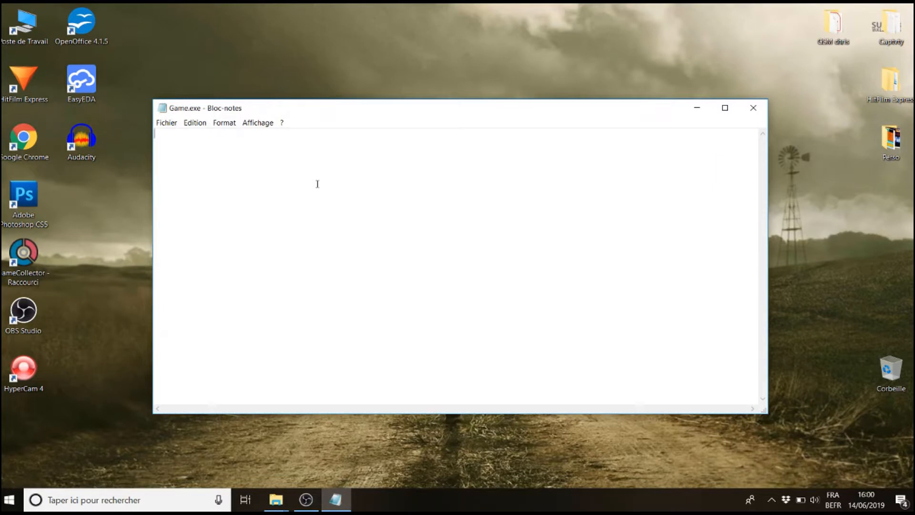
{"action": "type", "text": "typex_loader game.exe"}
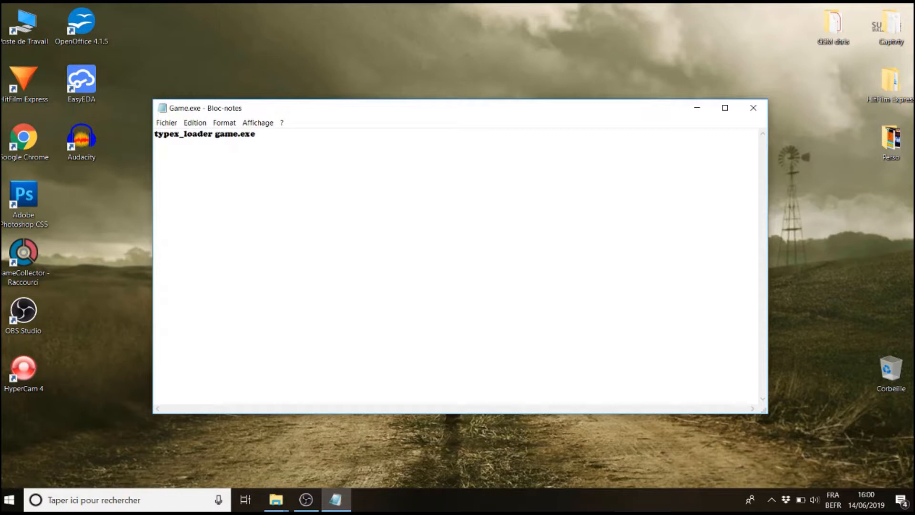
Save the document as Game.bat with the file type set to all files
{"action": "left_click", "coordinate": [166, 123]}
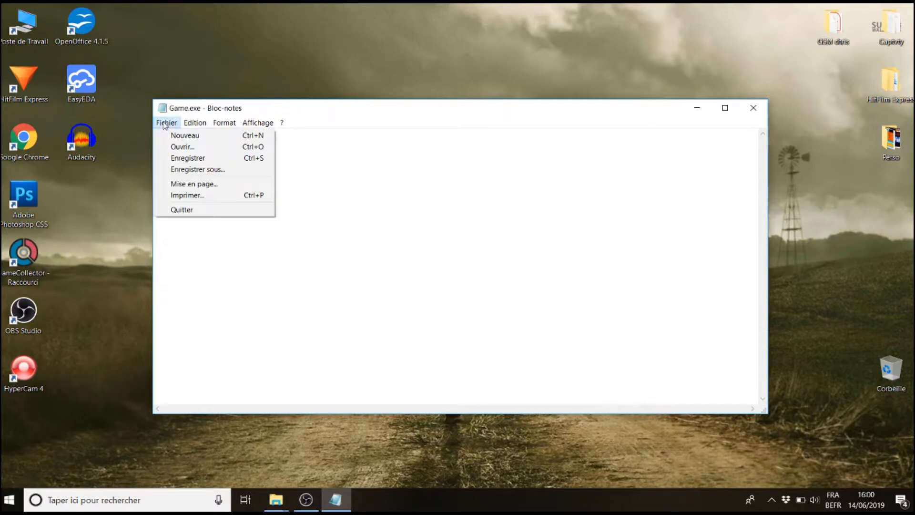
{"action": "left_click", "coordinate": [178, 171]}
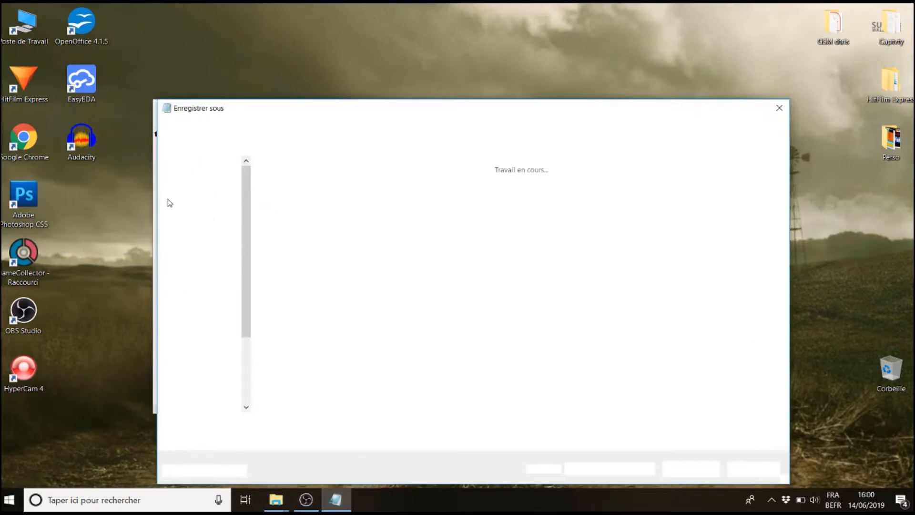
{"action": "left_click", "coordinate": [331, 438]}
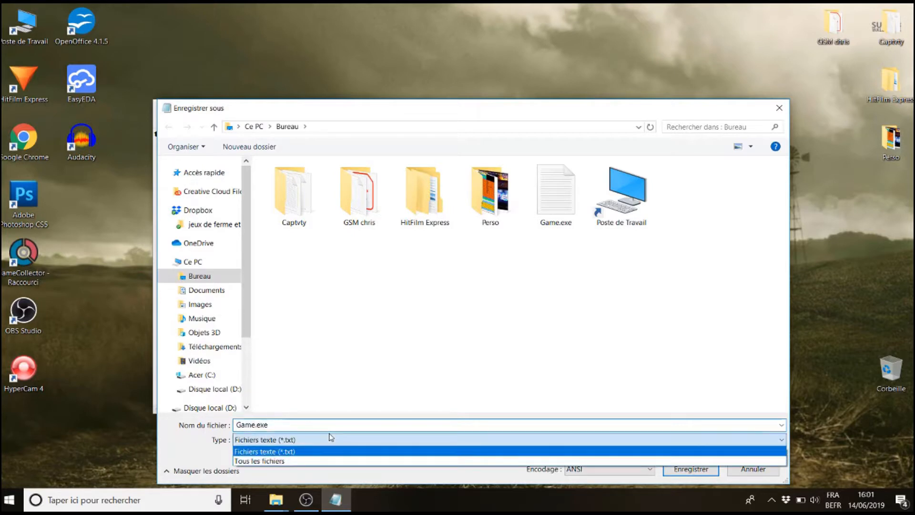
{"action": "left_click", "coordinate": [302, 460]}
{"action": "left_click", "coordinate": [281, 427]}
{"action": "left_click", "coordinate": [281, 426]}
{"action": "key", "text": "BackSpace"}
{"action": "key", "text": "BackSpace"}
{"action": "key", "text": "BackSpace"}
{"action": "key", "text": "BackSpace"}
{"action": "type", "text": ".bat"}
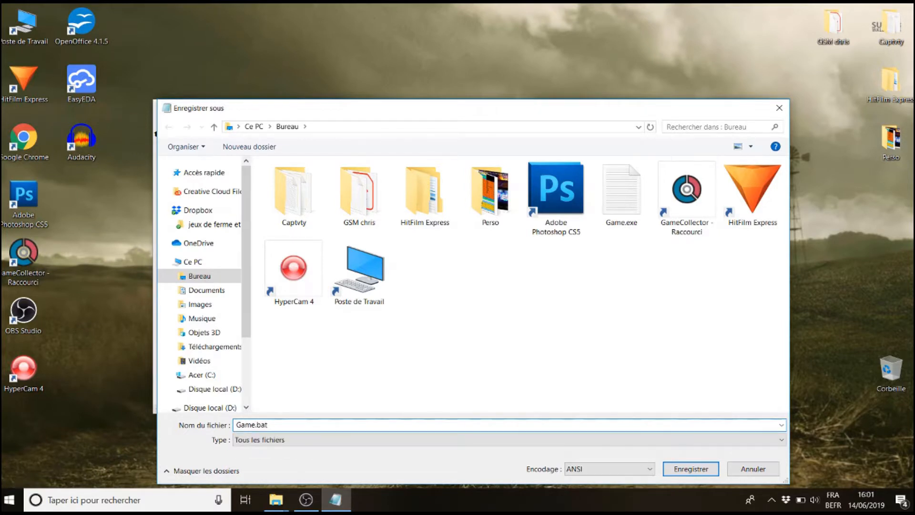
{"action": "key", "text": "Return"}
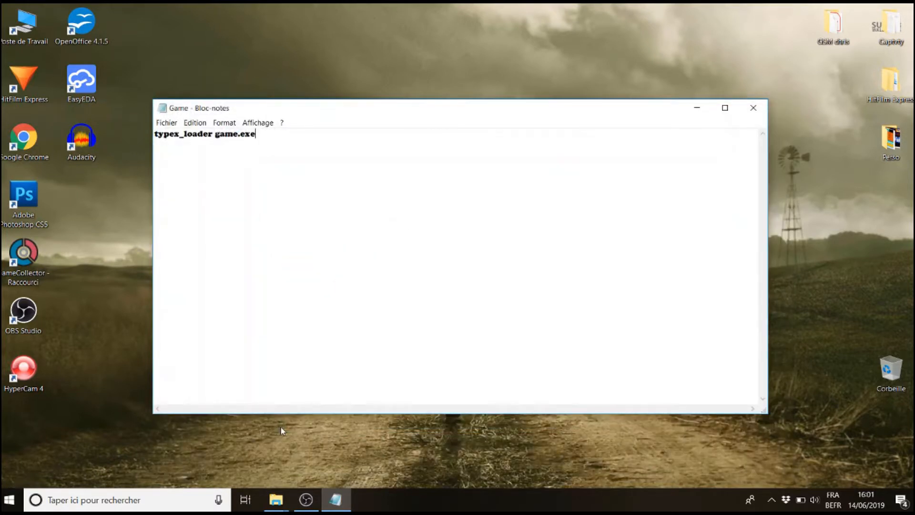
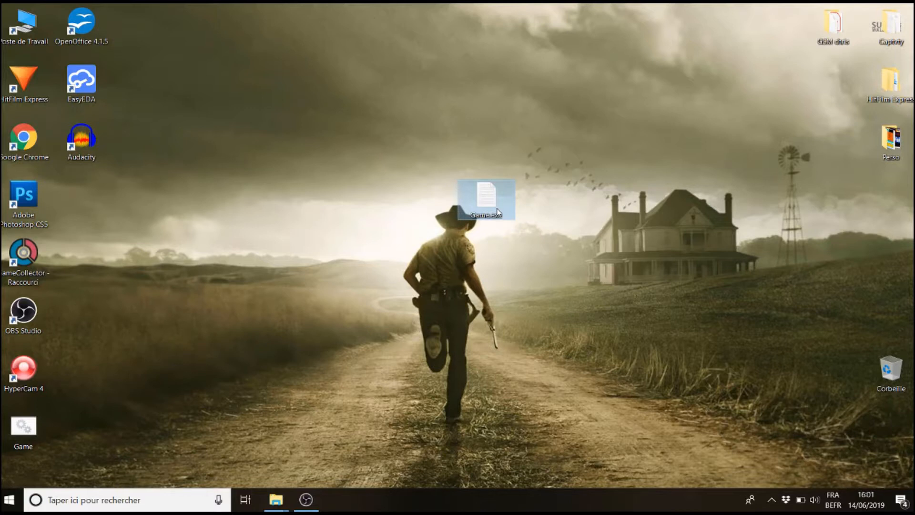
Move the Game batch file from the desktop into the 3D Cosplay Mahjong game folder
{"action": "left_click", "coordinate": [27, 433]}
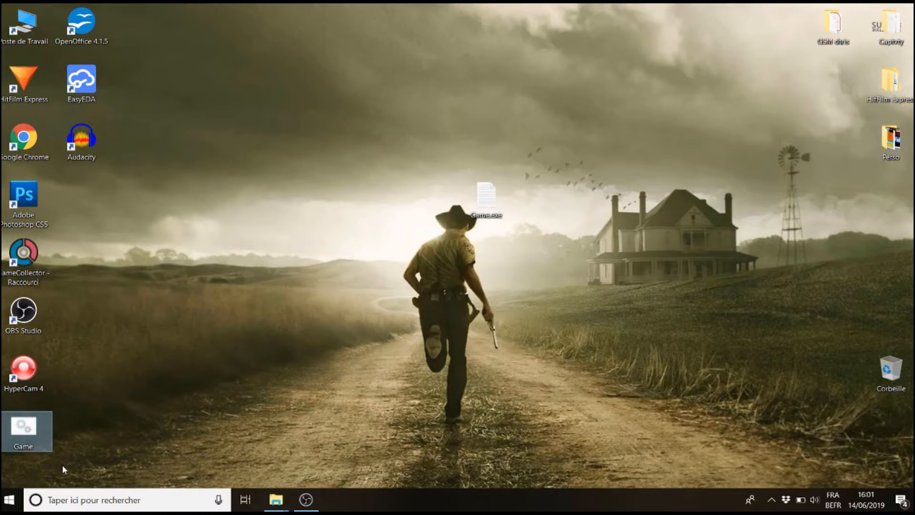
{"action": "key", "text": "ctrl+x"}
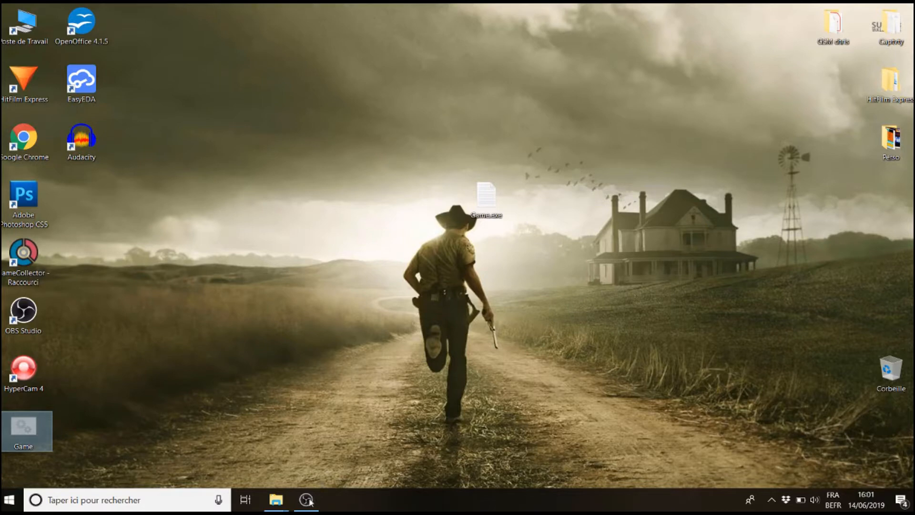
{"action": "left_click", "coordinate": [269, 509]}
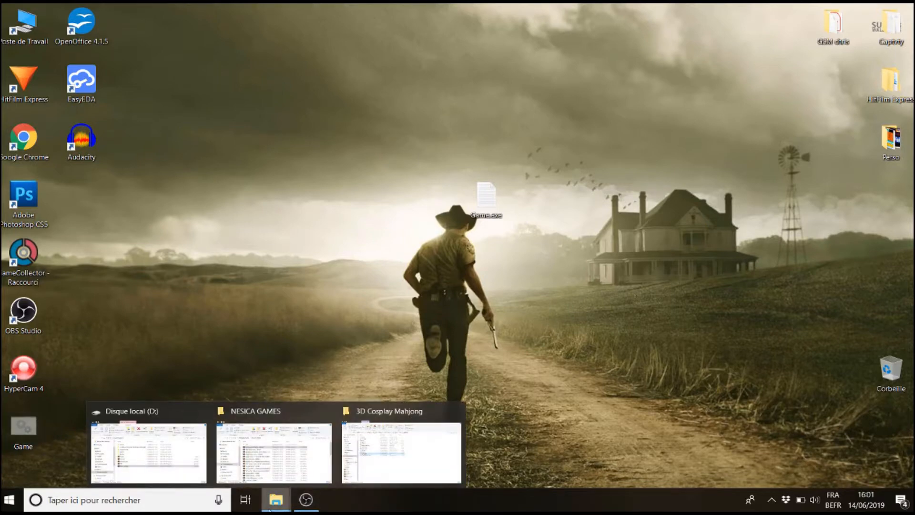
{"action": "left_click", "coordinate": [400, 474]}
{"action": "left_click", "coordinate": [357, 371]}
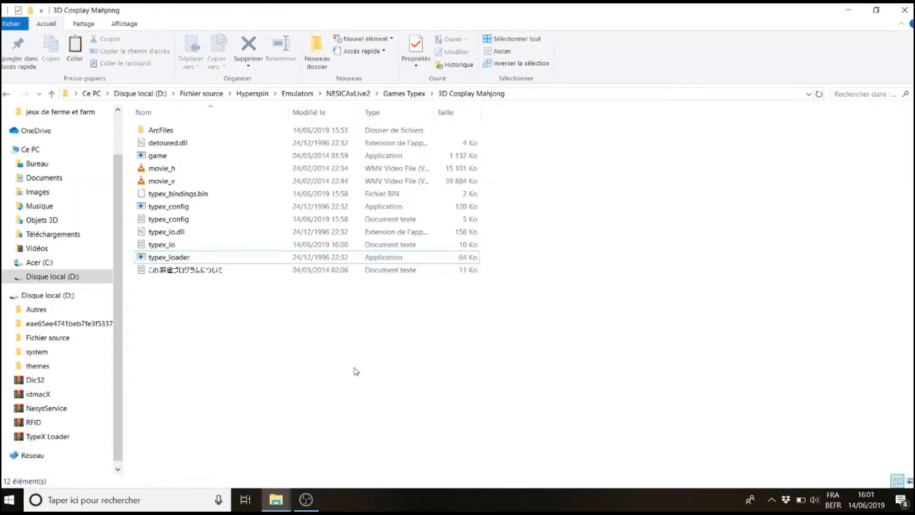
{"action": "key", "text": "ctrl+v"}
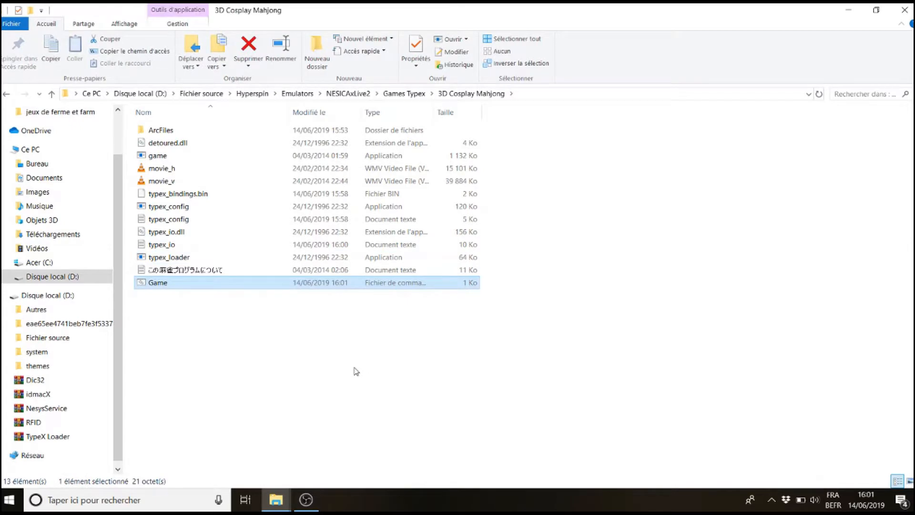
Launch the Game batch file to test the game
{"action": "double_click", "coordinate": [160, 283]}
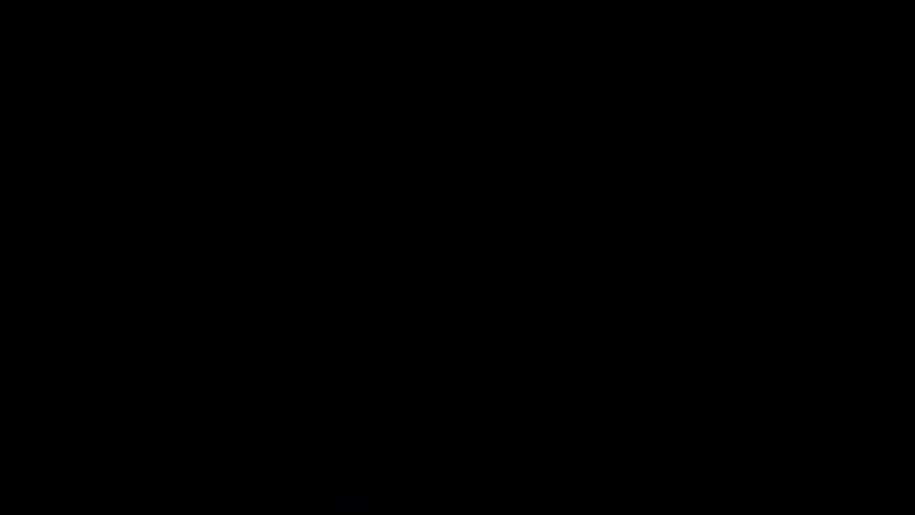
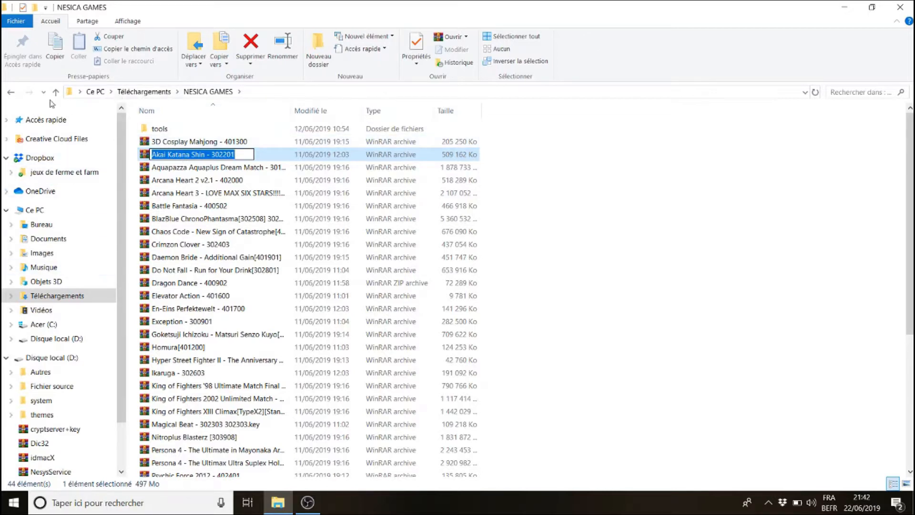
Create a new folder named Akai Katana Shin inside Games RFIDGod in the NESICAxLive2 emulator folder
{"action": "left_click", "coordinate": [7, 92]}
{"action": "left_click", "coordinate": [6, 92]}
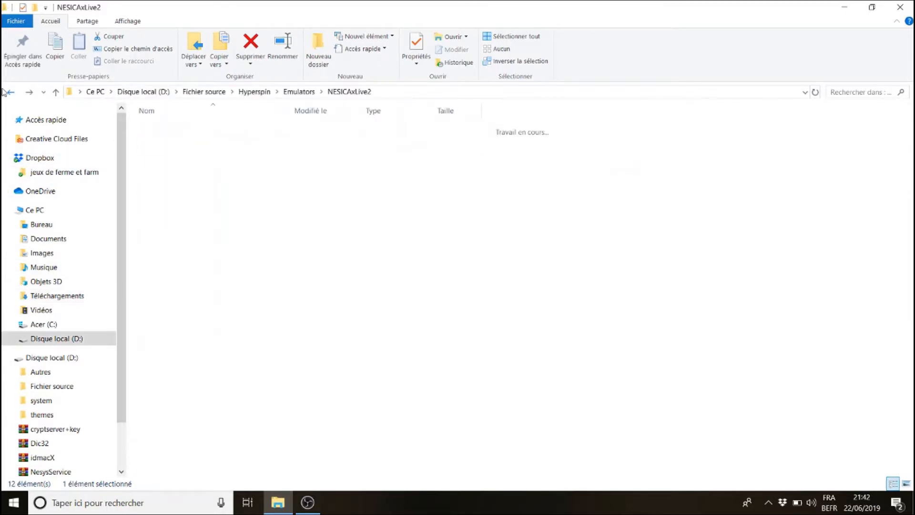
{"action": "left_click", "coordinate": [195, 141]}
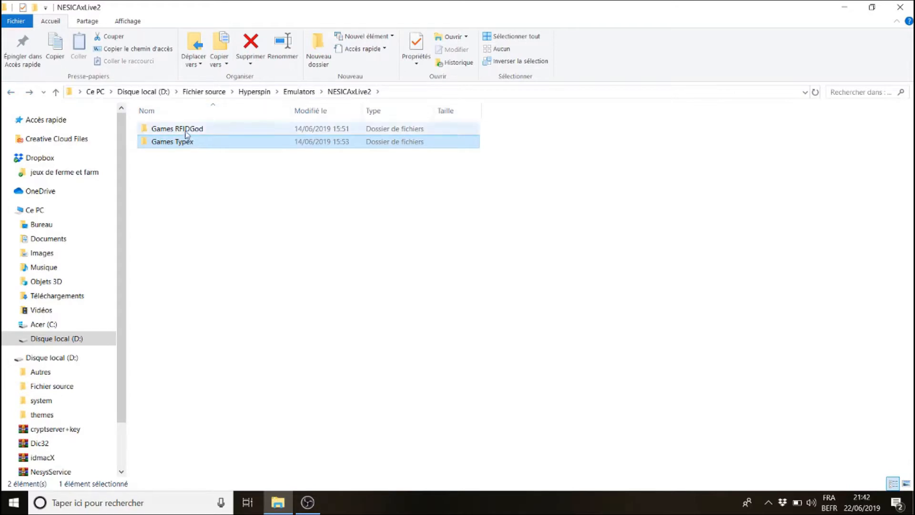
{"action": "double_click", "coordinate": [185, 129]}
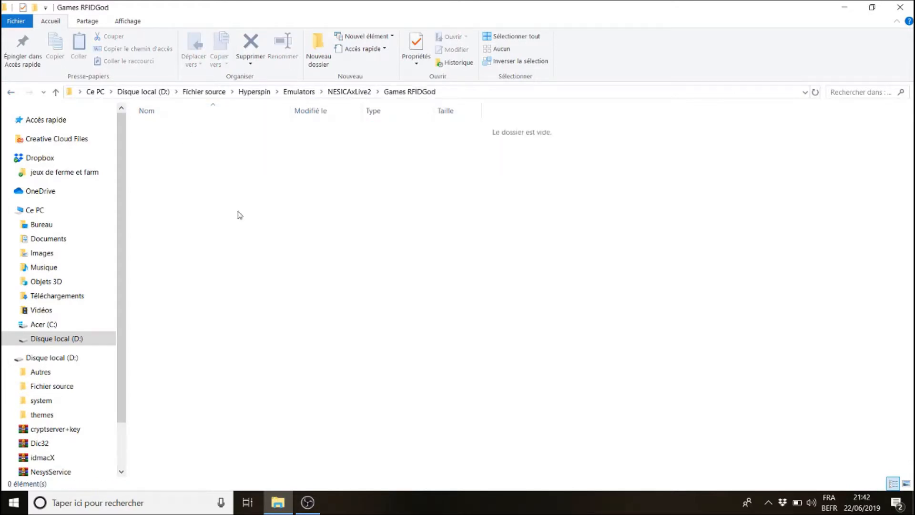
{"action": "left_click", "coordinate": [324, 56]}
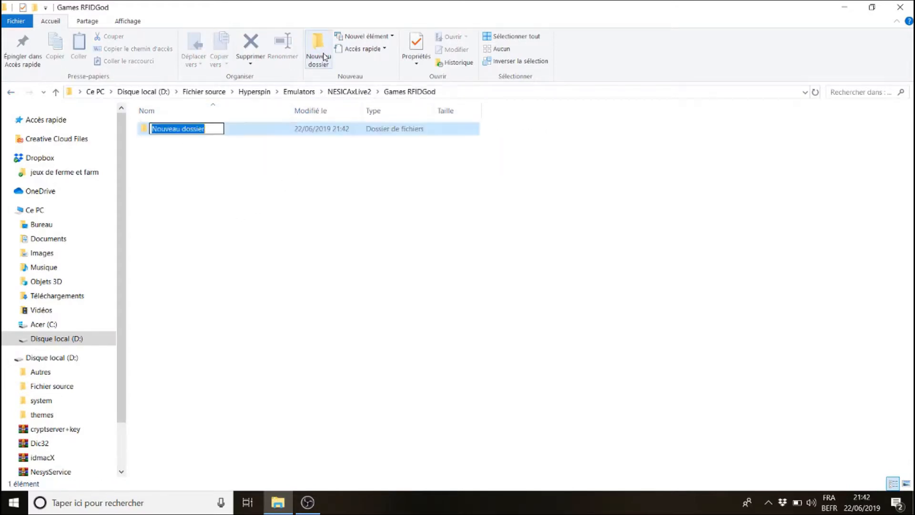
{"action": "type", "text": "Akai Katana Shin - 302201"}
{"action": "key", "text": "BackSpace"}
{"action": "key", "text": "BackSpace"}
{"action": "key", "text": "BackSpace"}
{"action": "key", "text": "BackSpace"}
{"action": "key", "text": "BackSpace"}
{"action": "key", "text": "BackSpace"}
{"action": "key", "text": "BackSpace"}
{"action": "key", "text": "BackSpace"}
{"action": "key", "text": "BackSpace"}
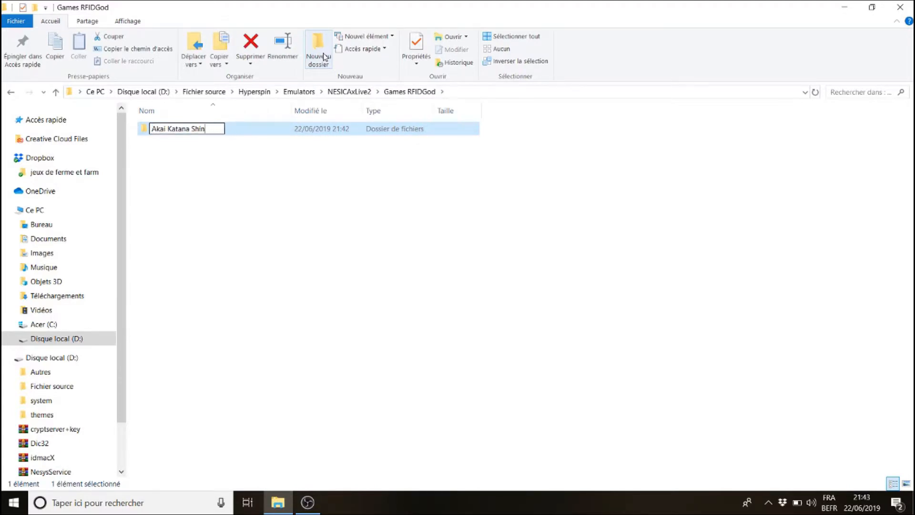
{"action": "key", "text": "Return"}
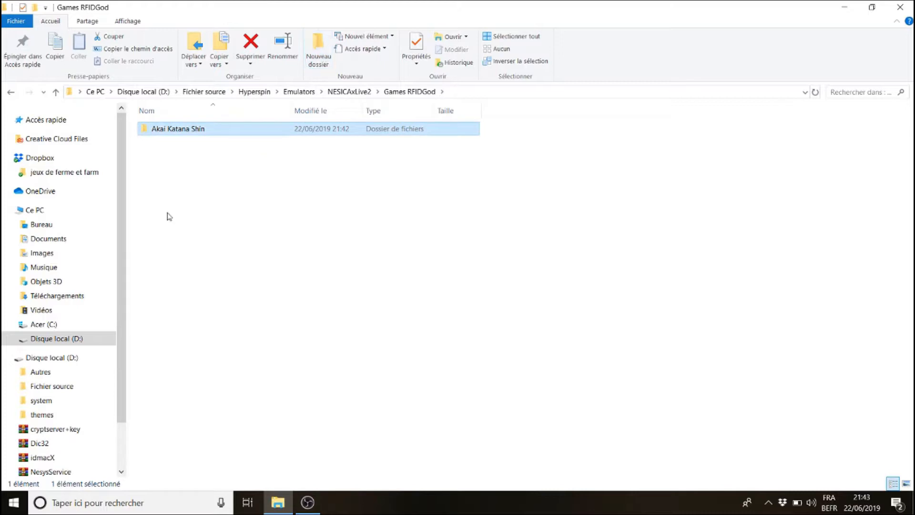
Extract all contents of the Akai Katana Shin - 302201 archive into the new Akai Katana Shin folder, then close the archive
{"action": "left_click", "coordinate": [82, 297]}
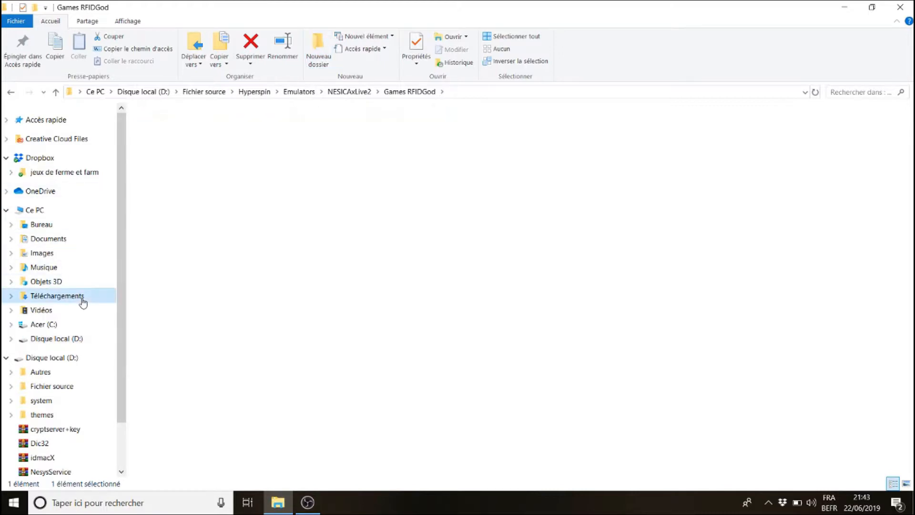
{"action": "double_click", "coordinate": [422, 143]}
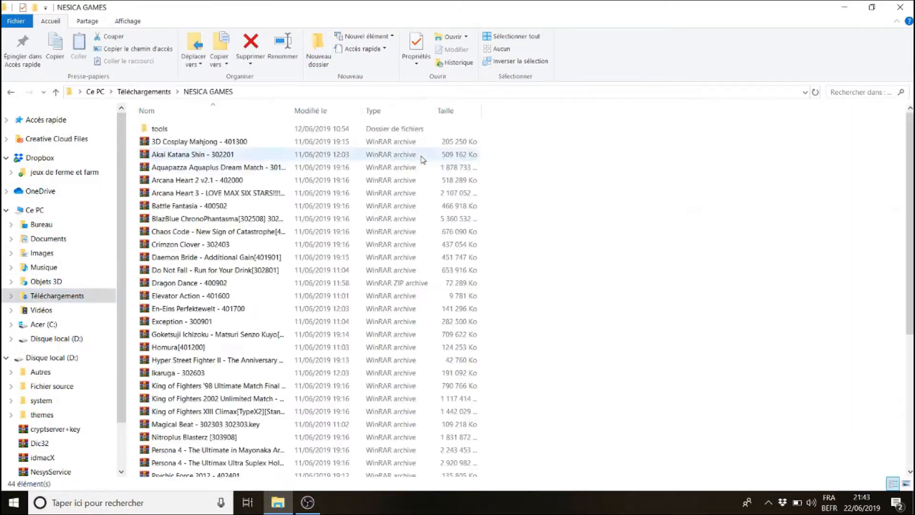
{"action": "double_click", "coordinate": [198, 156]}
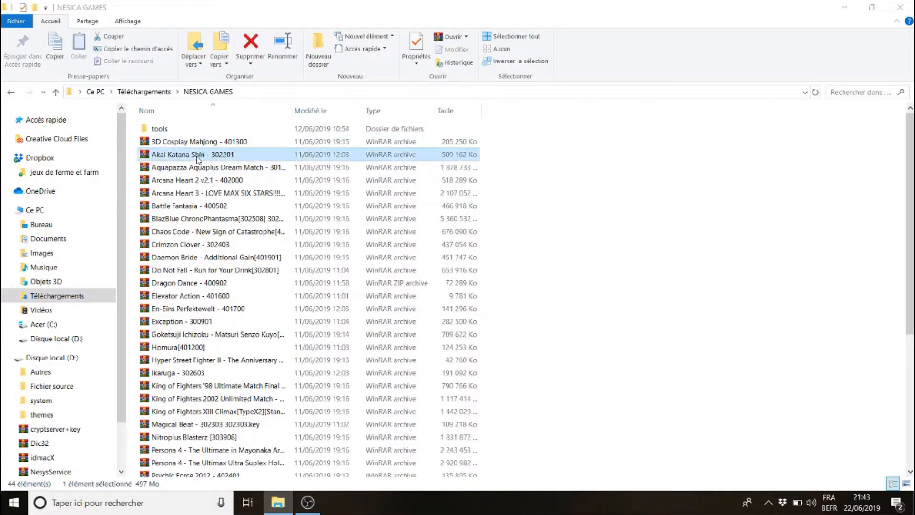
{"action": "left_click", "coordinate": [11, 94]}
{"action": "left_click", "coordinate": [11, 94]}
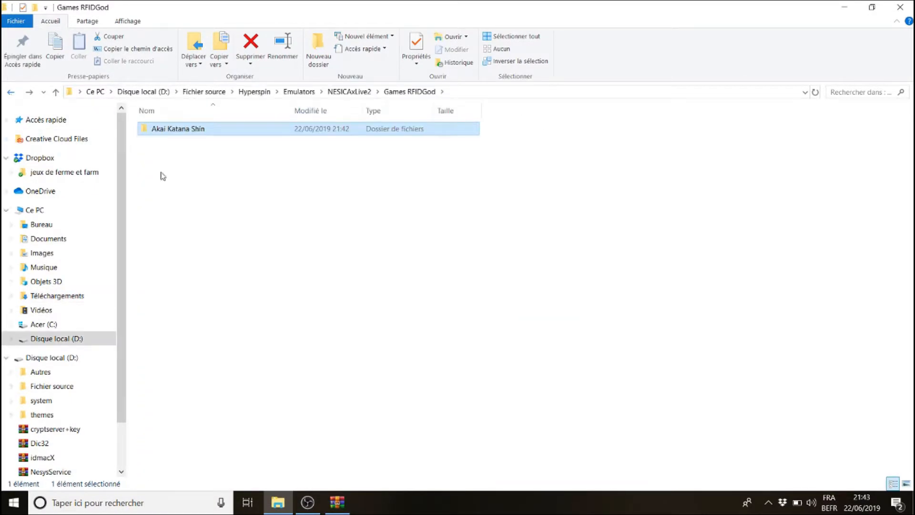
{"action": "double_click", "coordinate": [189, 133]}
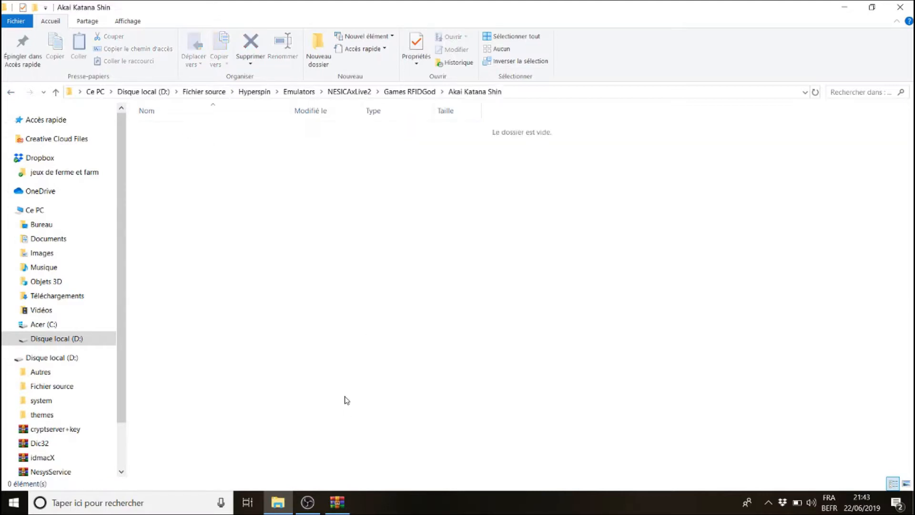
{"action": "left_click", "coordinate": [337, 502]}
{"action": "left_click", "coordinate": [527, 291]}
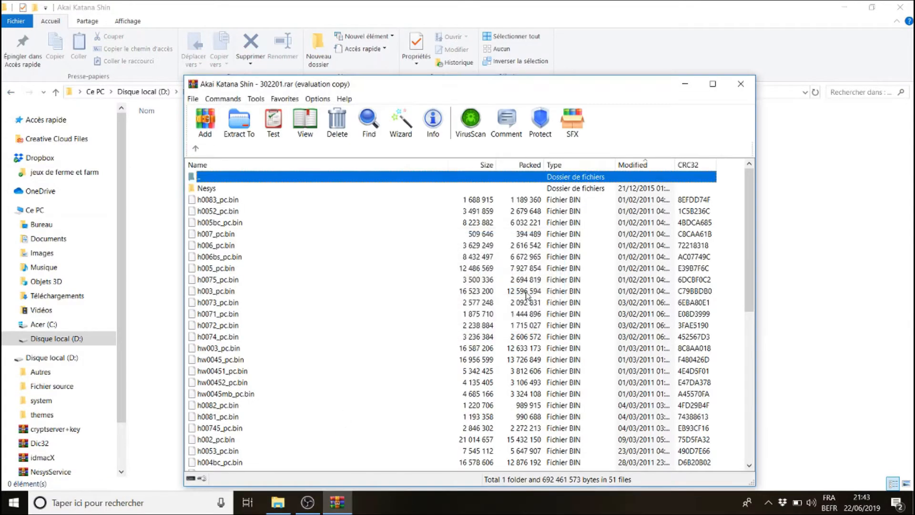
{"action": "left_click", "coordinate": [297, 353]}
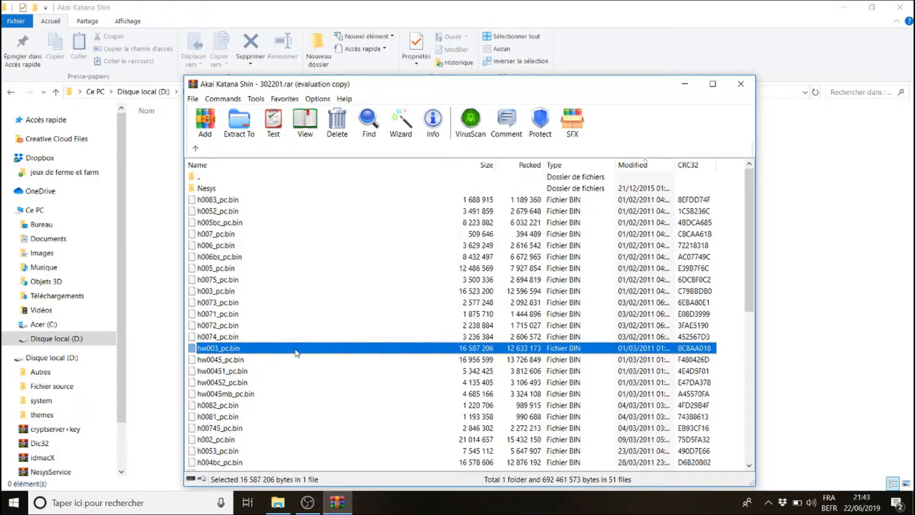
{"action": "key", "text": "ctrl+a"}
{"action": "left_click_drag", "start_coordinate": [213, 221], "coordinate": [148, 230]}
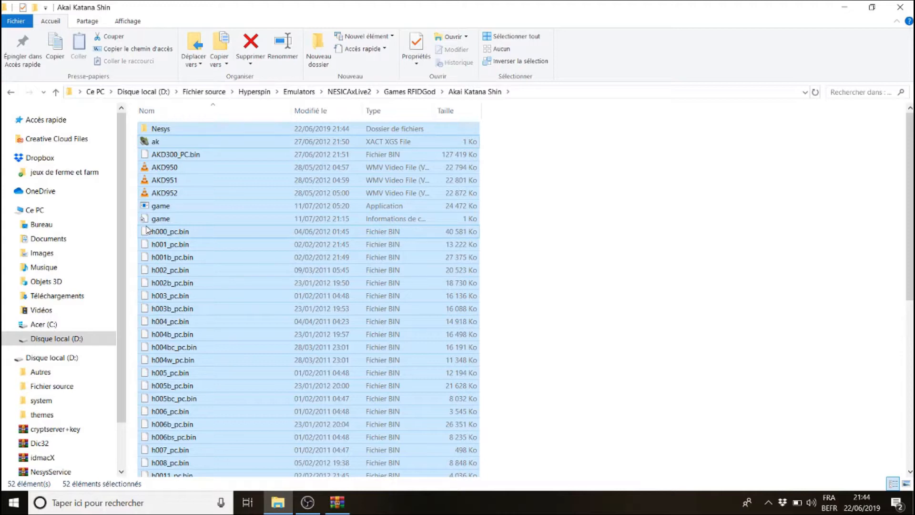
{"action": "left_click", "coordinate": [337, 502]}
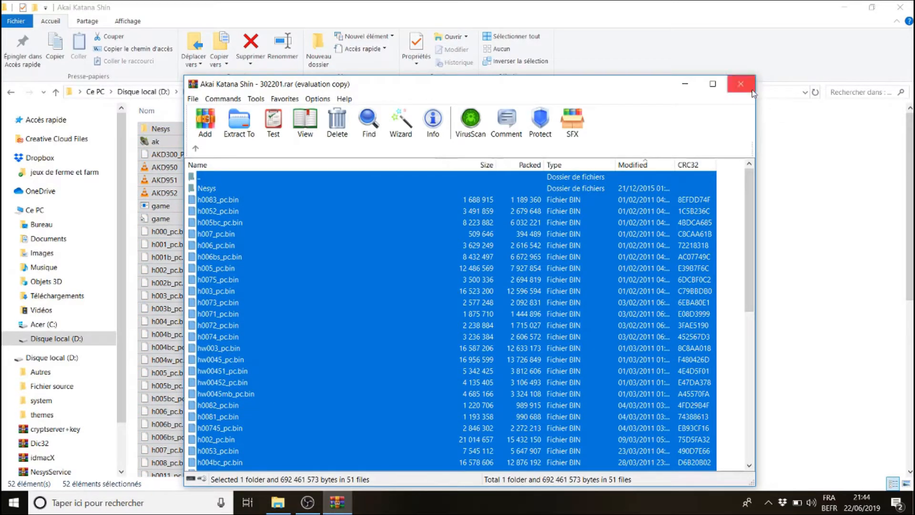
{"action": "left_click", "coordinate": [747, 89]}
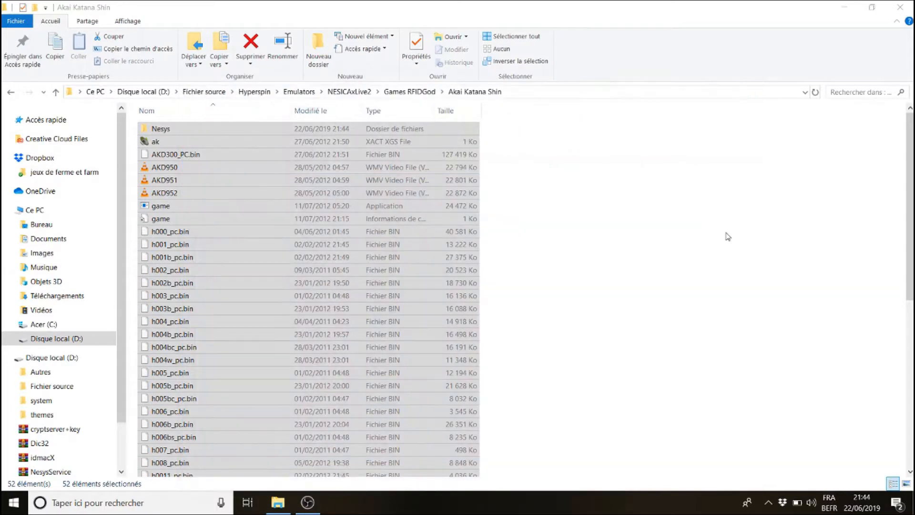
{"action": "left_click", "coordinate": [749, 254]}
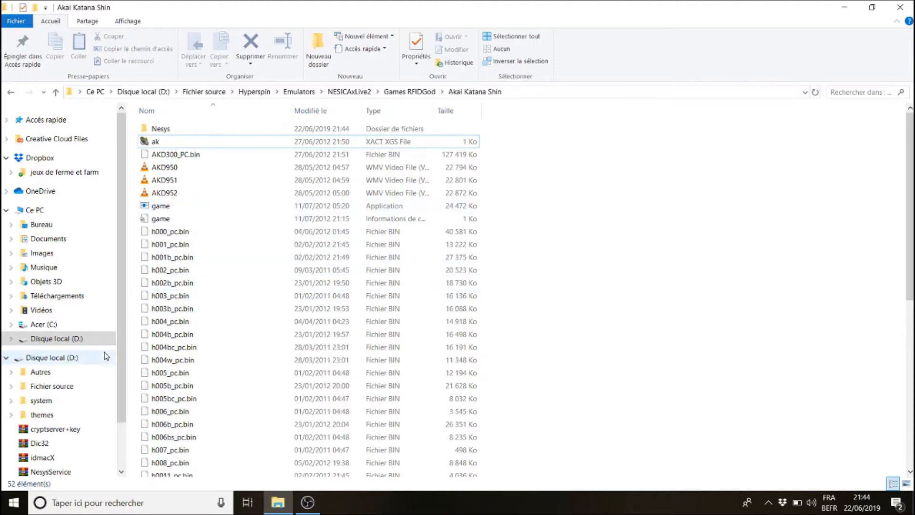
Copy all files from the idmacX archive on drive D into the Akai Katana Shin game folder, then close the archive
{"action": "left_click", "coordinate": [49, 358]}
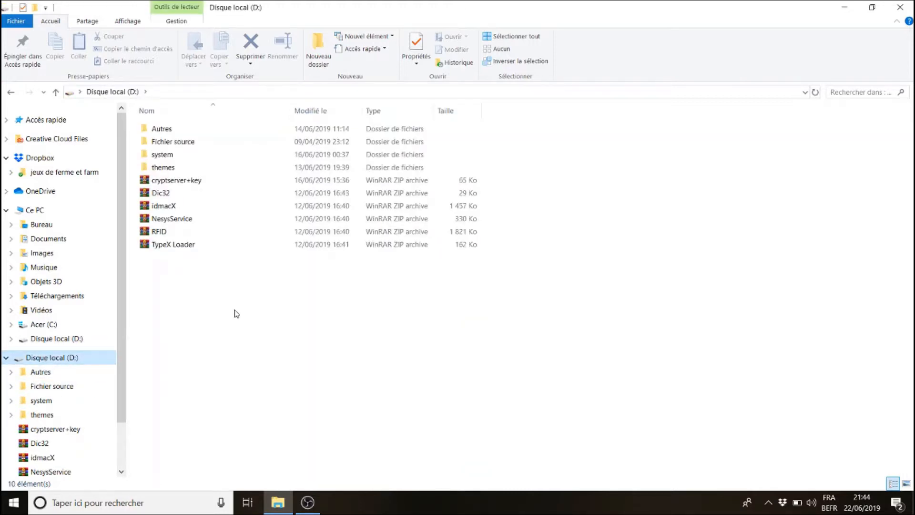
{"action": "left_click", "coordinate": [177, 205]}
{"action": "double_click", "coordinate": [177, 206]}
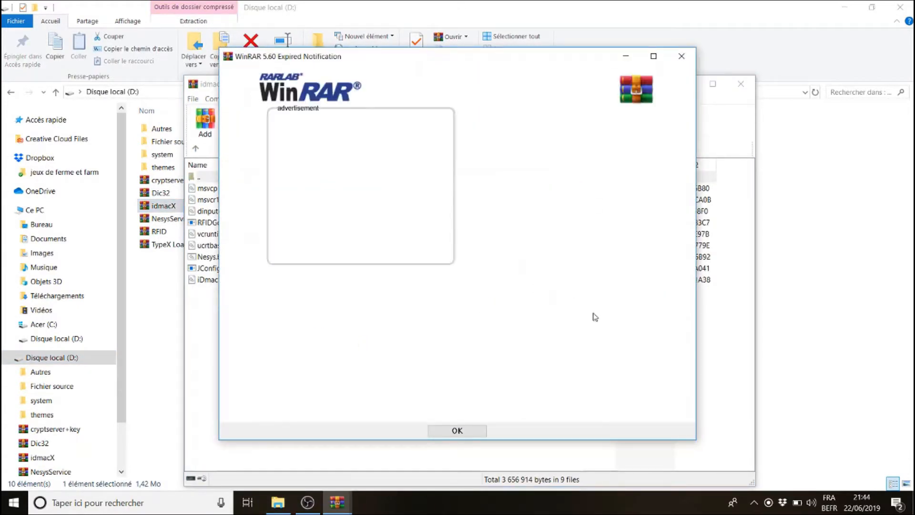
{"action": "left_click", "coordinate": [685, 58]}
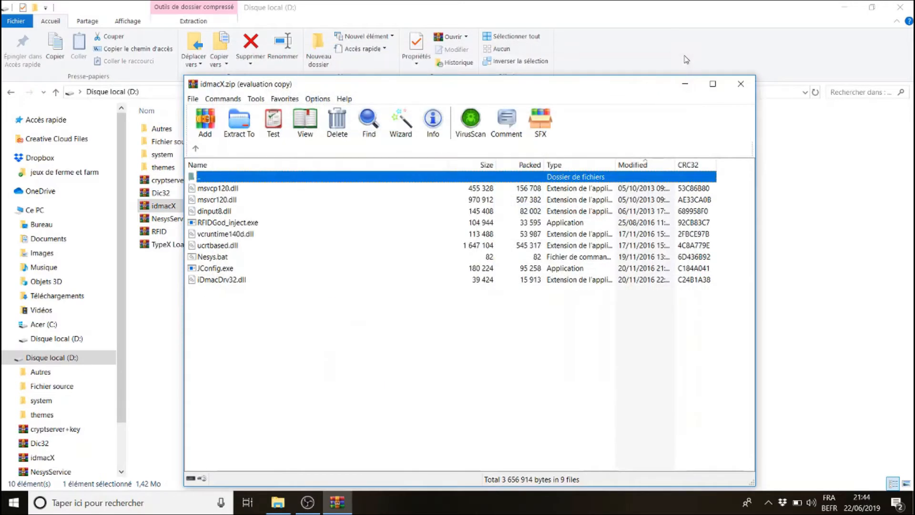
{"action": "left_click", "coordinate": [11, 94]}
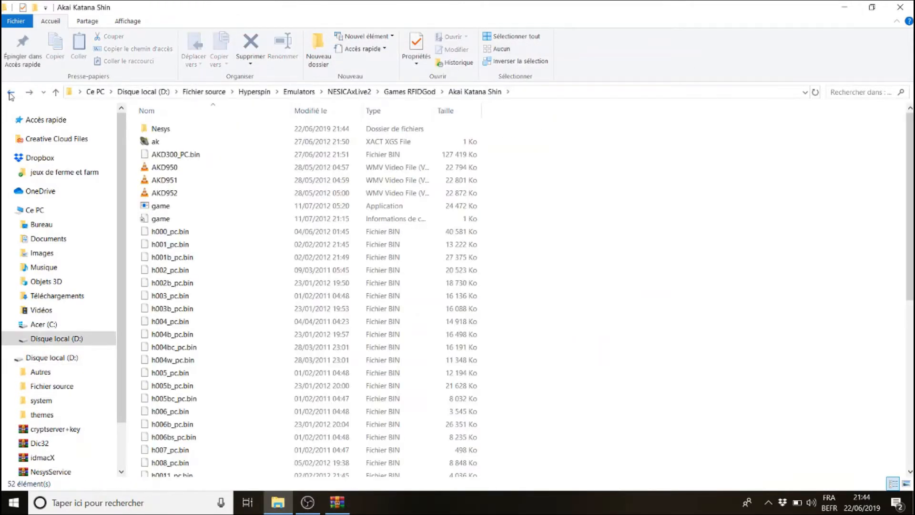
{"action": "left_click", "coordinate": [10, 93]}
{"action": "left_click", "coordinate": [29, 92]}
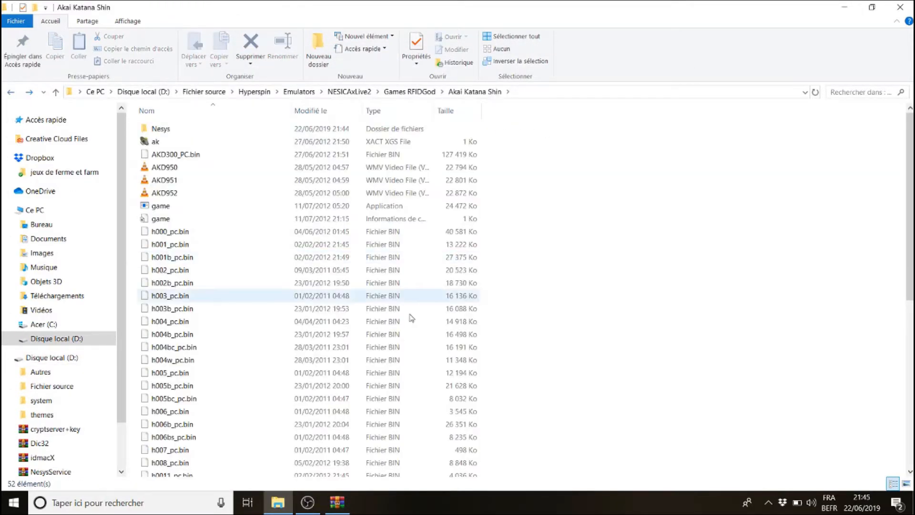
{"action": "left_click", "coordinate": [337, 502]}
{"action": "left_click_drag", "start_coordinate": [279, 345], "coordinate": [171, 278]}
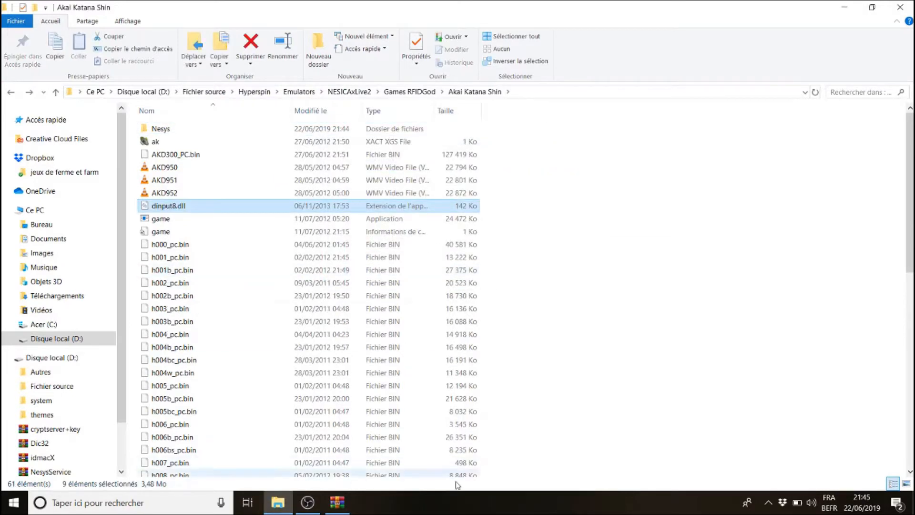
{"action": "left_click", "coordinate": [337, 502]}
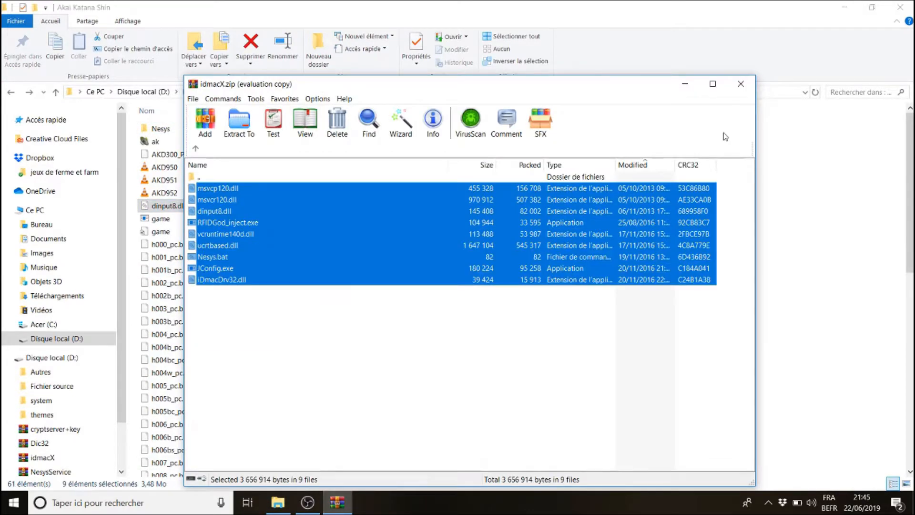
{"action": "left_click", "coordinate": [741, 84]}
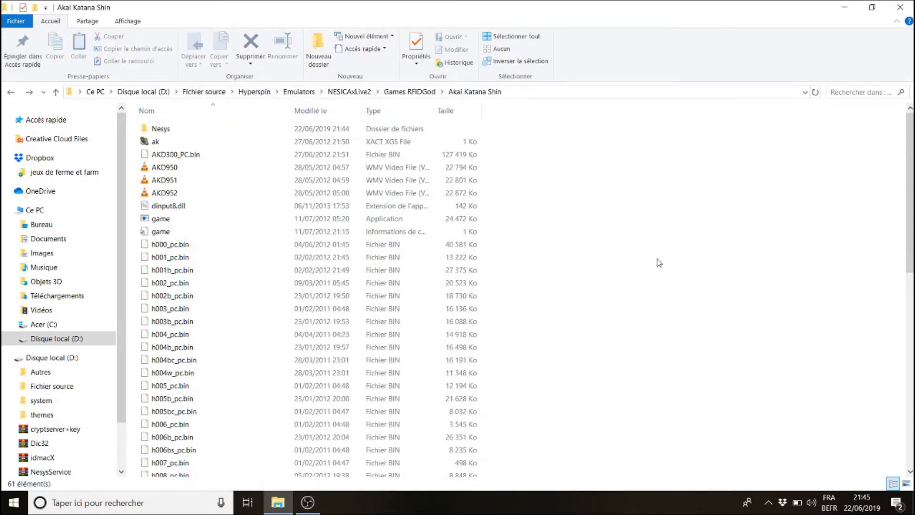
Open JConfig from the game folder and leave Direct3D9 Wrapper and DX Window Mode unchecked
{"action": "left_click_drag", "start_coordinate": [910, 174], "coordinate": [908, 377]}
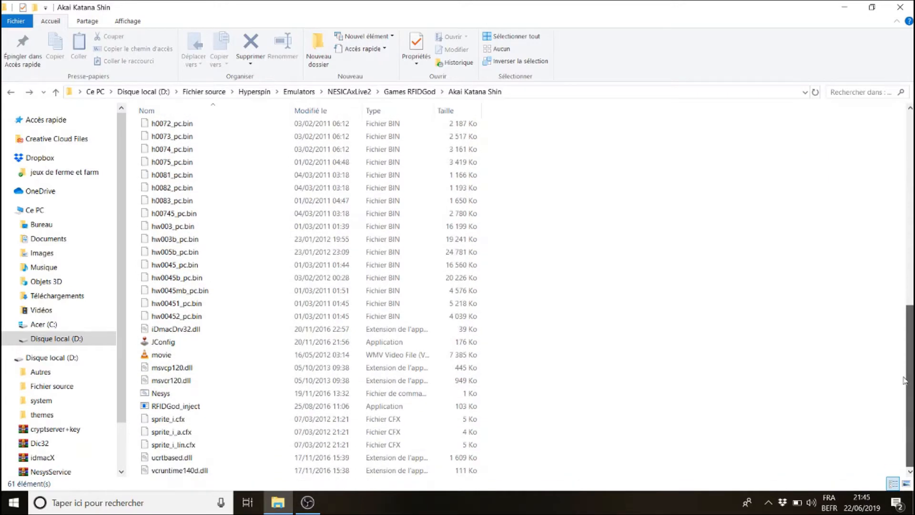
{"action": "double_click", "coordinate": [172, 342]}
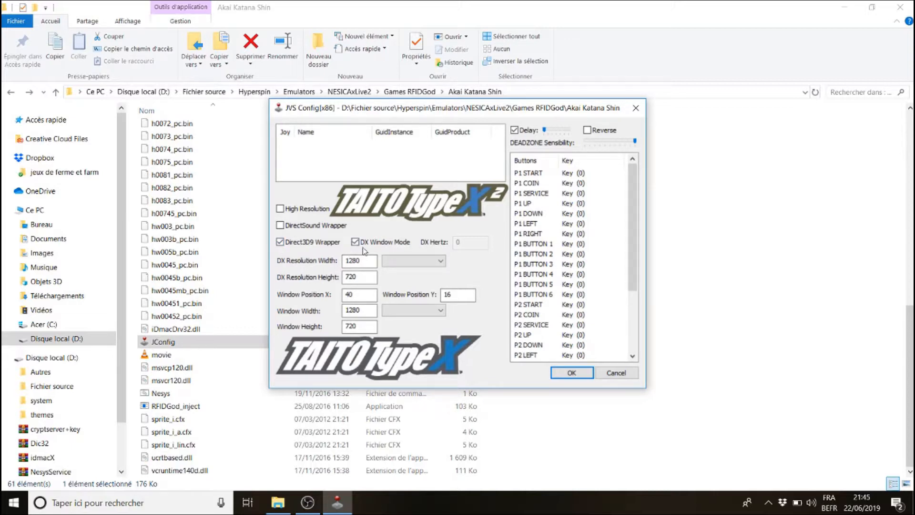
{"action": "left_click", "coordinate": [281, 242]}
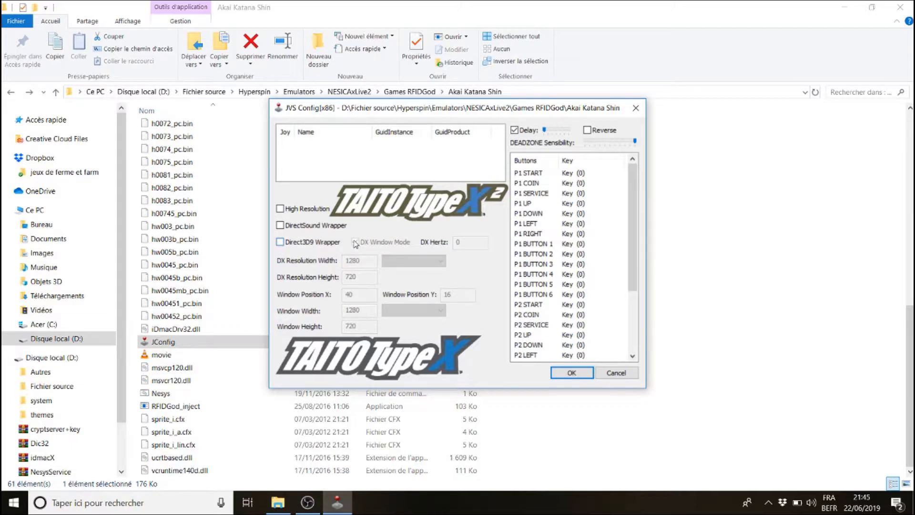
{"action": "left_click", "coordinate": [281, 242]}
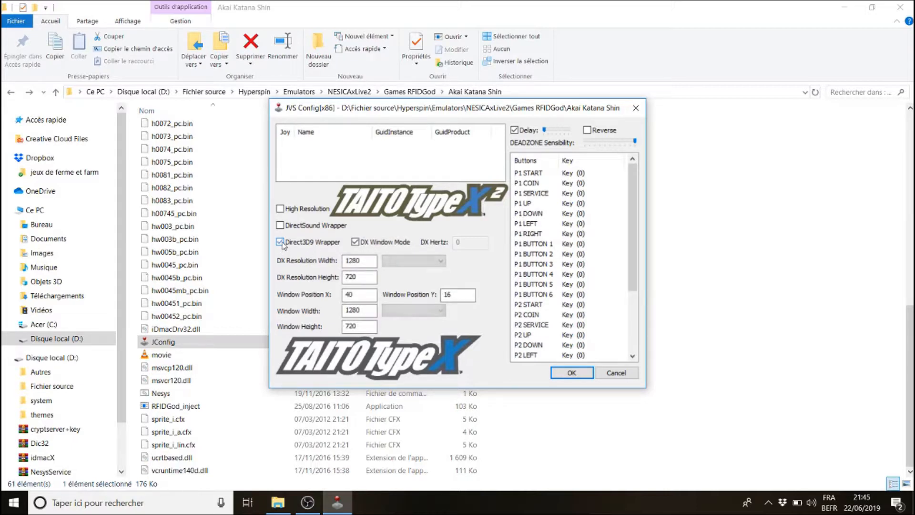
{"action": "left_click", "coordinate": [356, 242]}
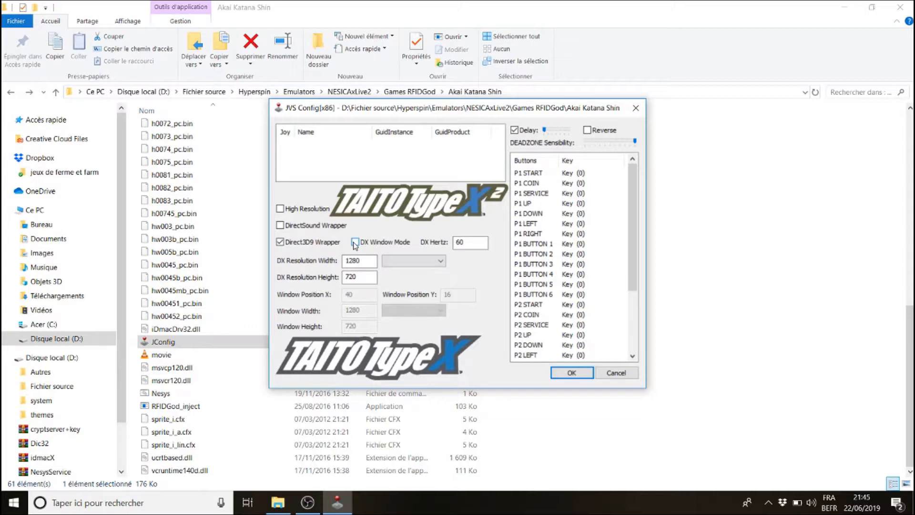
{"action": "left_click", "coordinate": [281, 242]}
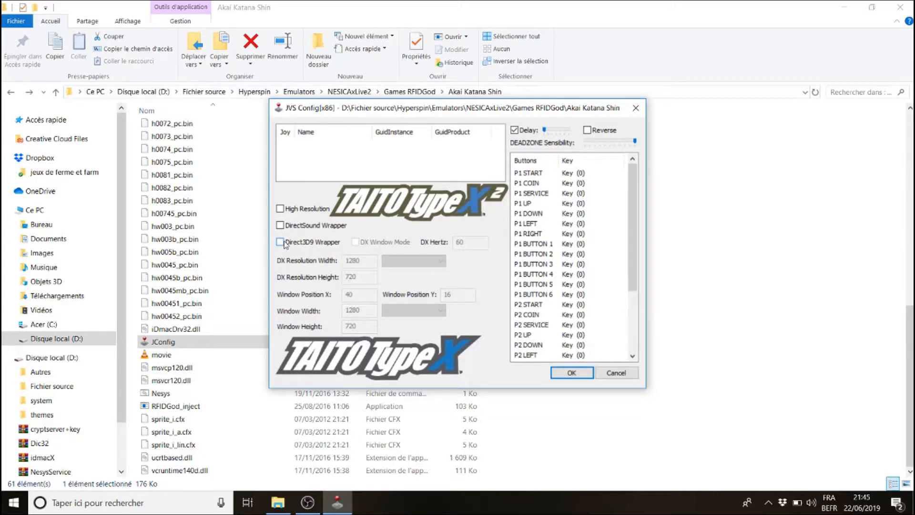
Map P1 START to the & key, P1 SERVICE to ( and P1 COIN to T in JConfig
{"action": "double_click", "coordinate": [539, 174]}
{"action": "key", "text": "ampersand"}
{"action": "double_click", "coordinate": [537, 197]}
{"action": "key", "text": "parenleft"}
{"action": "double_click", "coordinate": [534, 185]}
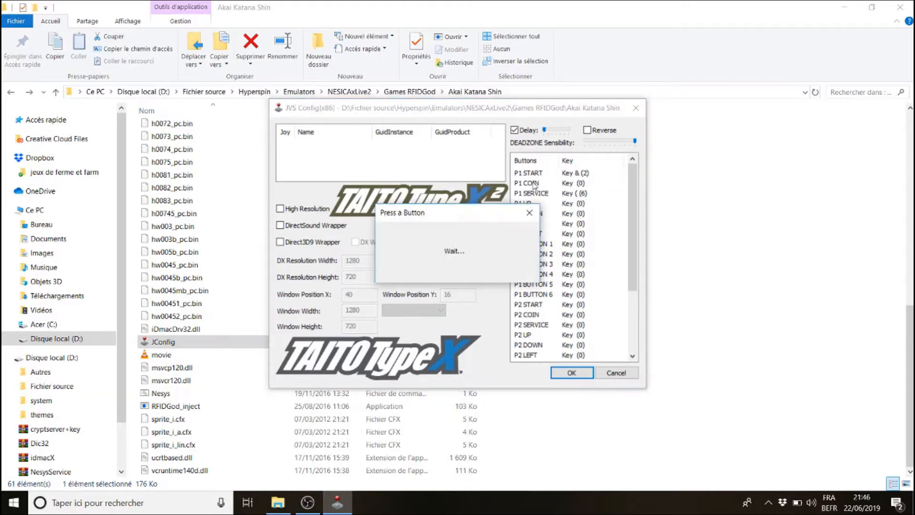
{"action": "key", "text": "t"}
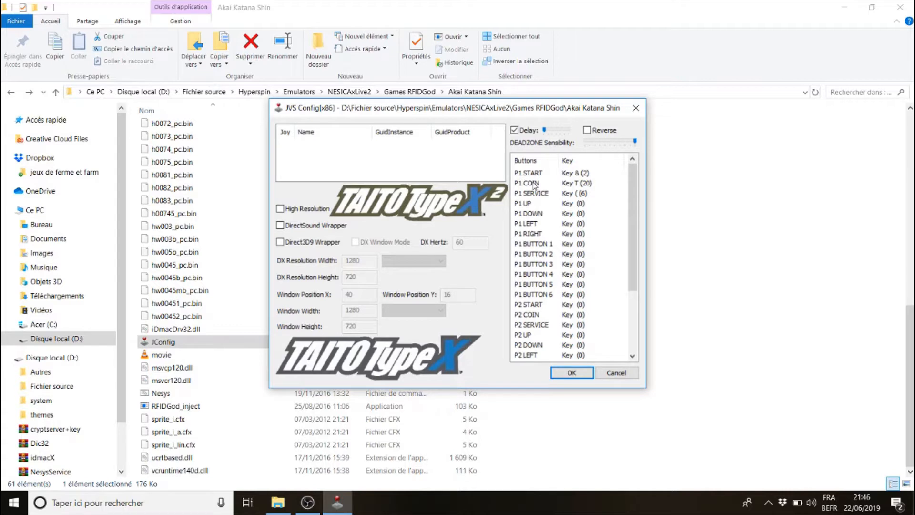
Map P1 UP, P1 DOWN, P1 LEFT and P1 RIGHT to the corresponding arrow keys
{"action": "double_click", "coordinate": [527, 205]}
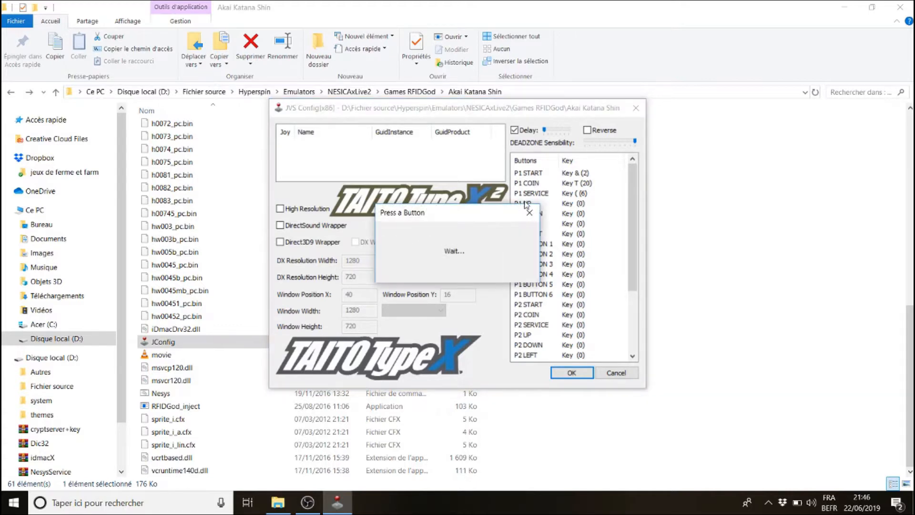
{"action": "key", "text": "Up"}
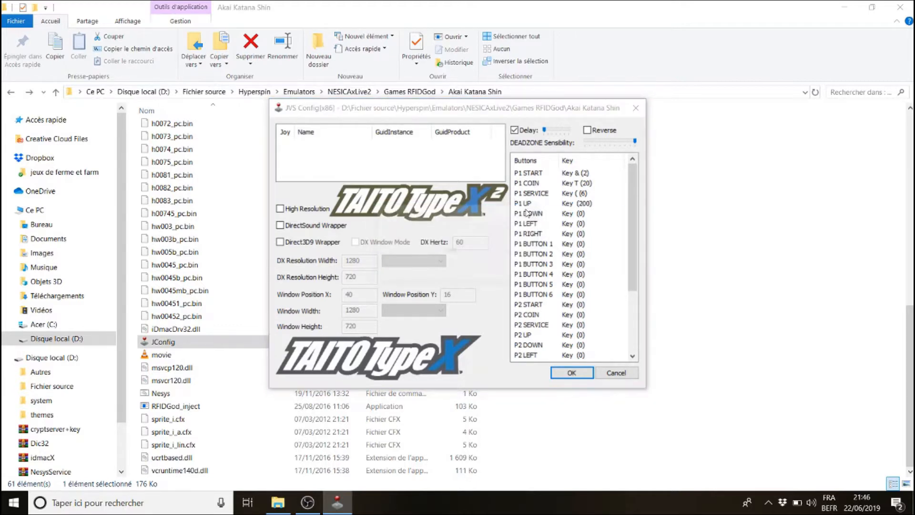
{"action": "double_click", "coordinate": [528, 213]}
{"action": "key", "text": "Down"}
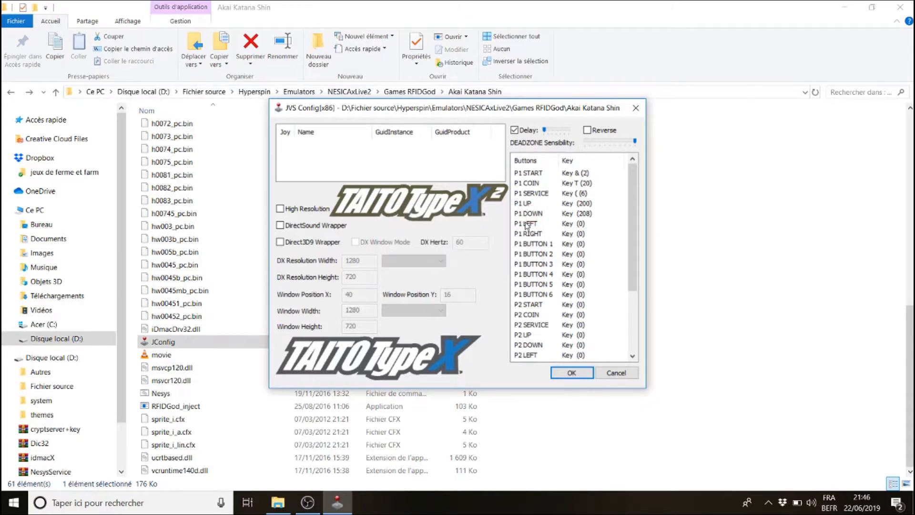
{"action": "double_click", "coordinate": [527, 224]}
{"action": "key", "text": "Left"}
{"action": "double_click", "coordinate": [527, 224]}
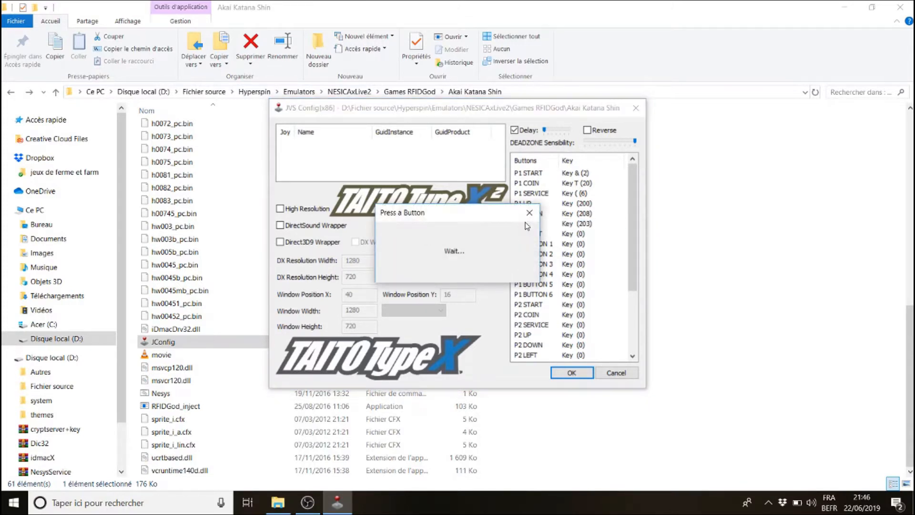
{"action": "key", "text": "Left"}
{"action": "double_click", "coordinate": [526, 234]}
{"action": "key", "text": "Right"}
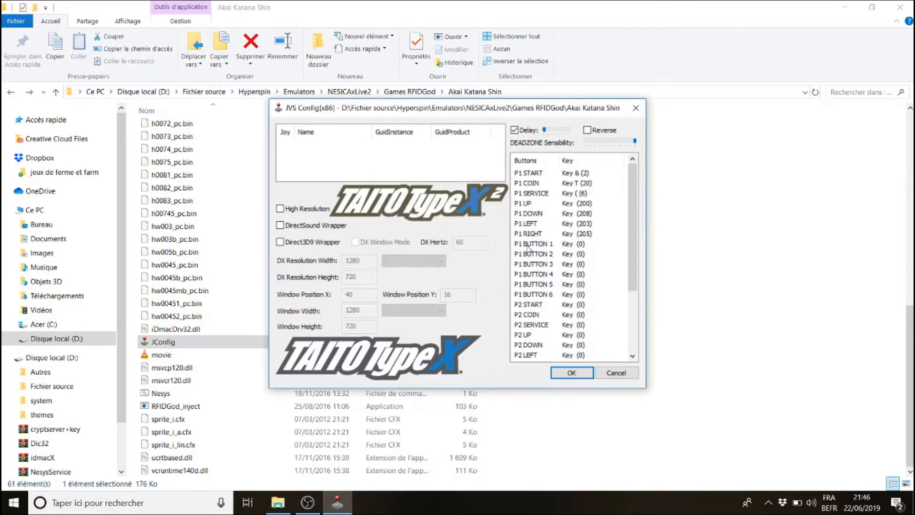
Map P1 BUTTON 1 to 5 to the keys W, X, Q, S and A respectively
{"action": "double_click", "coordinate": [528, 244]}
{"action": "key", "text": "w"}
{"action": "double_click", "coordinate": [529, 254]}
{"action": "key", "text": "x"}
{"action": "double_click", "coordinate": [528, 265]}
{"action": "key", "text": "q"}
{"action": "double_click", "coordinate": [528, 274]}
{"action": "key", "text": "s"}
{"action": "double_click", "coordinate": [527, 285]}
{"action": "key", "text": "a"}
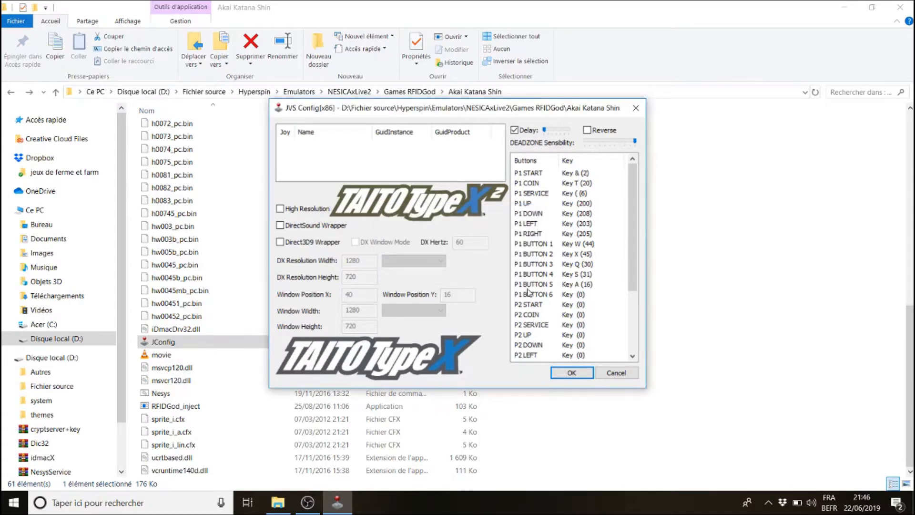
{"action": "double_click", "coordinate": [528, 286]}
{"action": "key", "text": "z"}
{"action": "double_click", "coordinate": [527, 286]}
{"action": "key", "text": "a"}
Map P1 BUTTON 6 to Z and EXIT to Space, then save the key configuration and close JConfig
{"action": "double_click", "coordinate": [528, 295]}
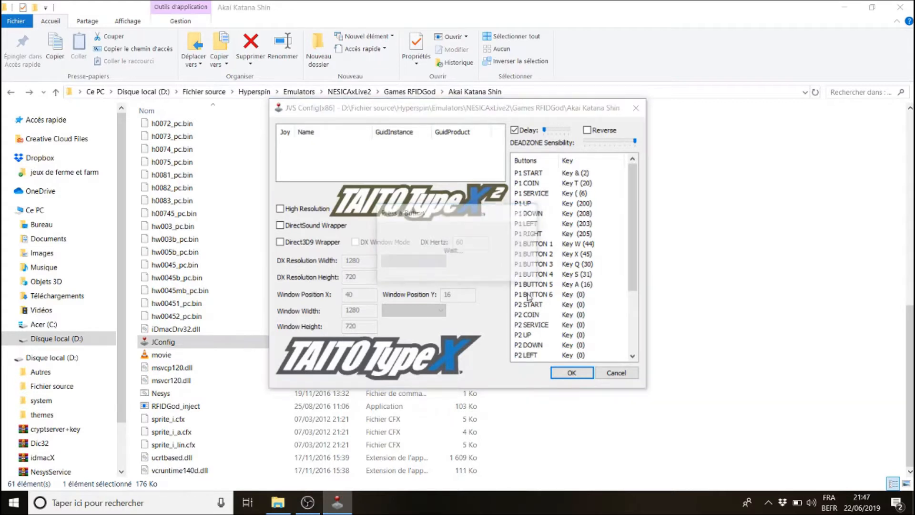
{"action": "key", "text": "z"}
{"action": "left_click_drag", "start_coordinate": [631, 268], "coordinate": [631, 327]}
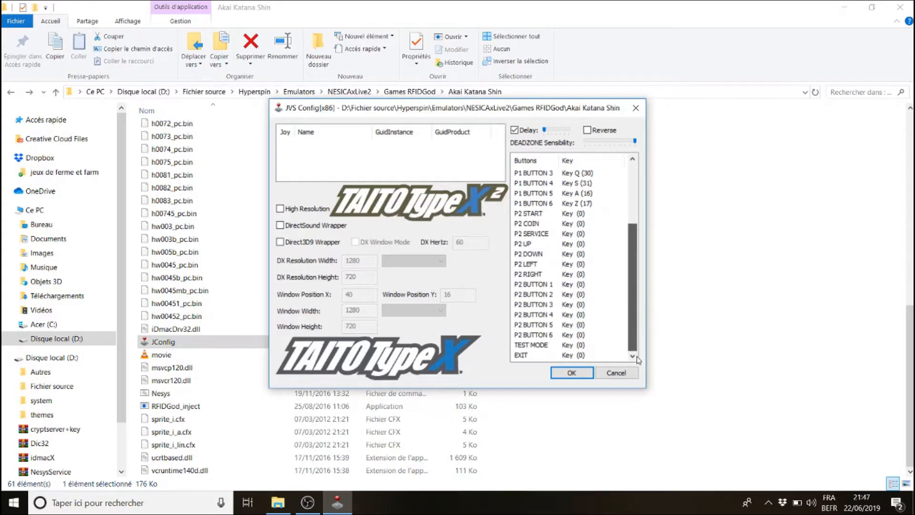
{"action": "double_click", "coordinate": [522, 355]}
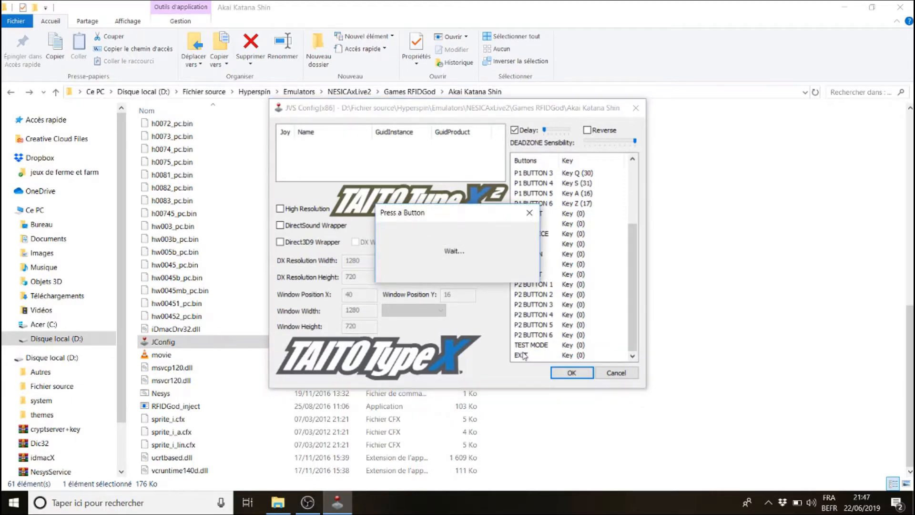
{"action": "key", "text": "space"}
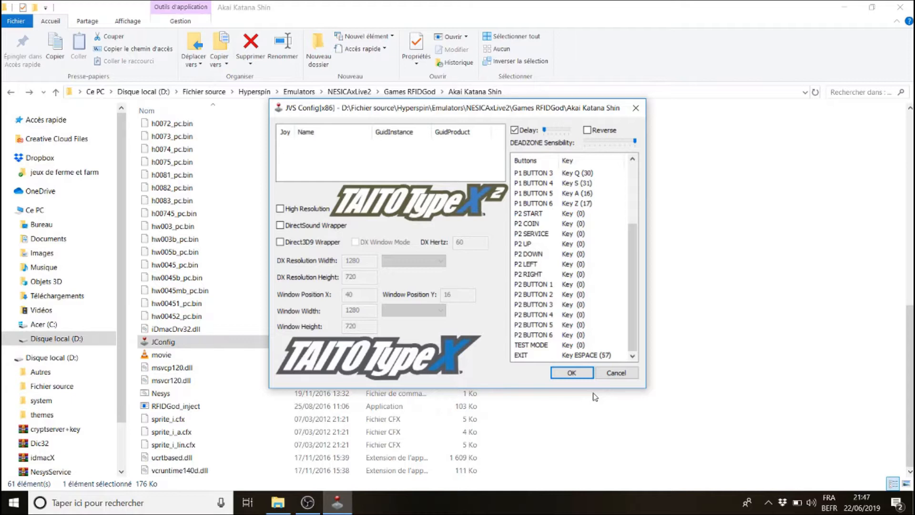
{"action": "left_click", "coordinate": [574, 372]}
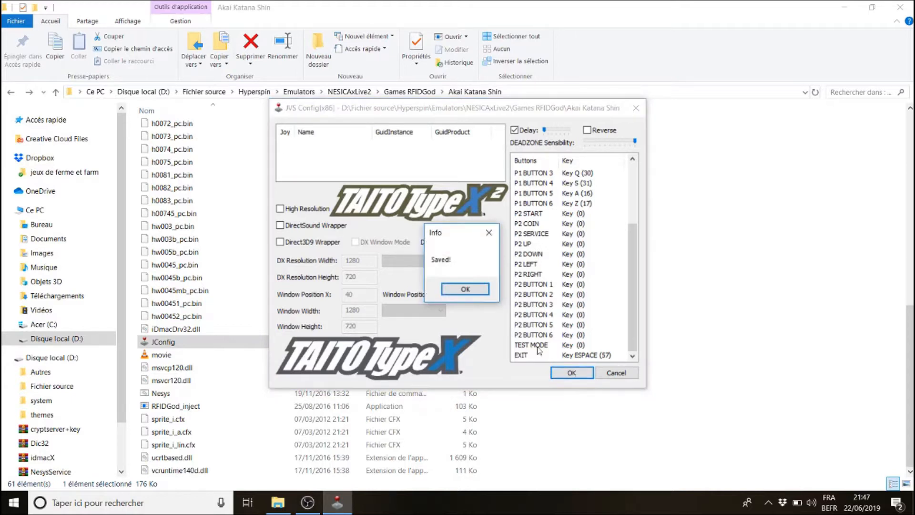
{"action": "left_click", "coordinate": [473, 291]}
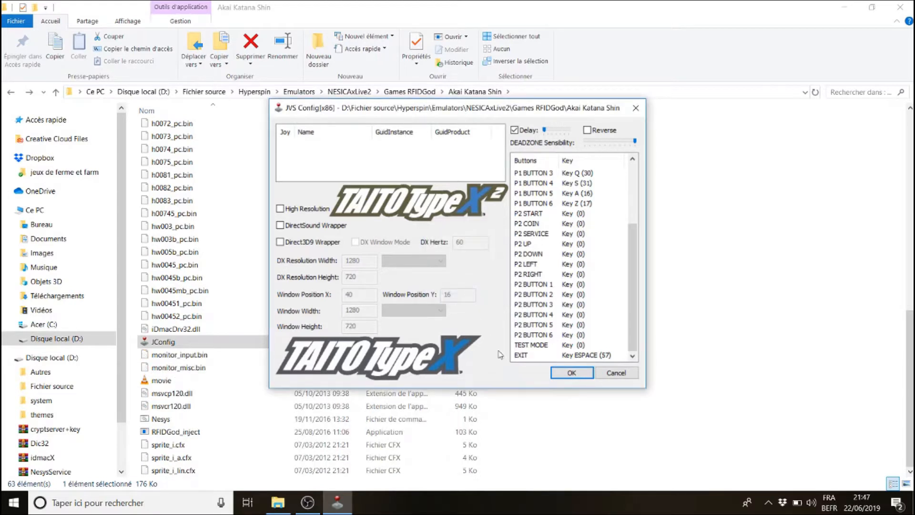
{"action": "left_click", "coordinate": [620, 376]}
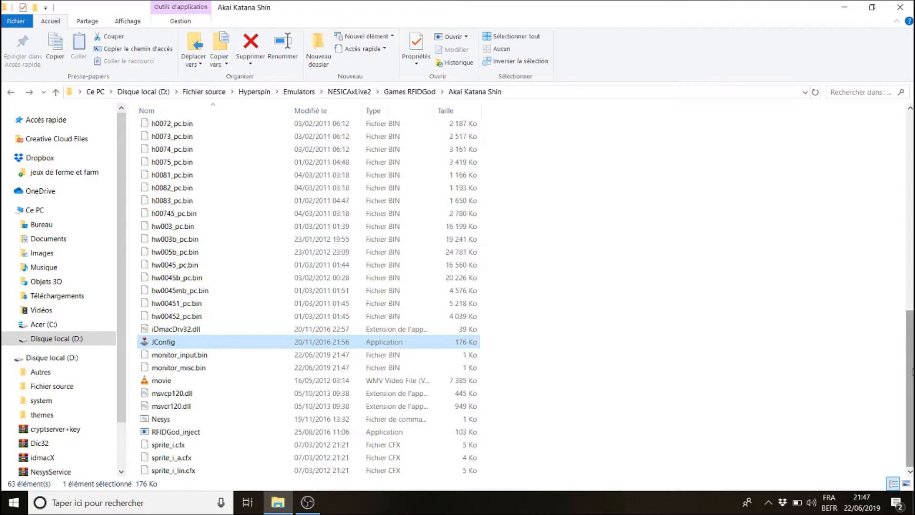
Launch RFIDGod_inject to start Akai Katana Shin, then insert a coin and start as player 1
{"action": "left_click", "coordinate": [158, 432]}
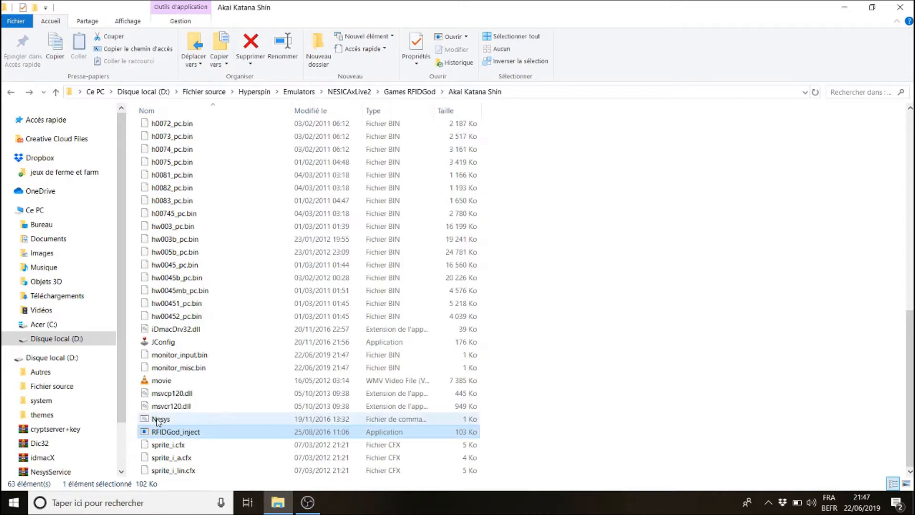
{"action": "left_click", "coordinate": [157, 421]}
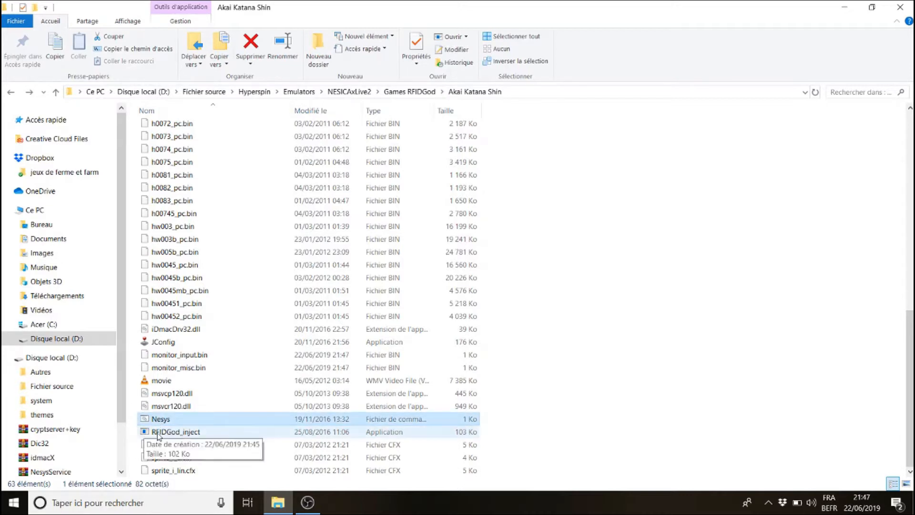
{"action": "left_click", "coordinate": [163, 433]}
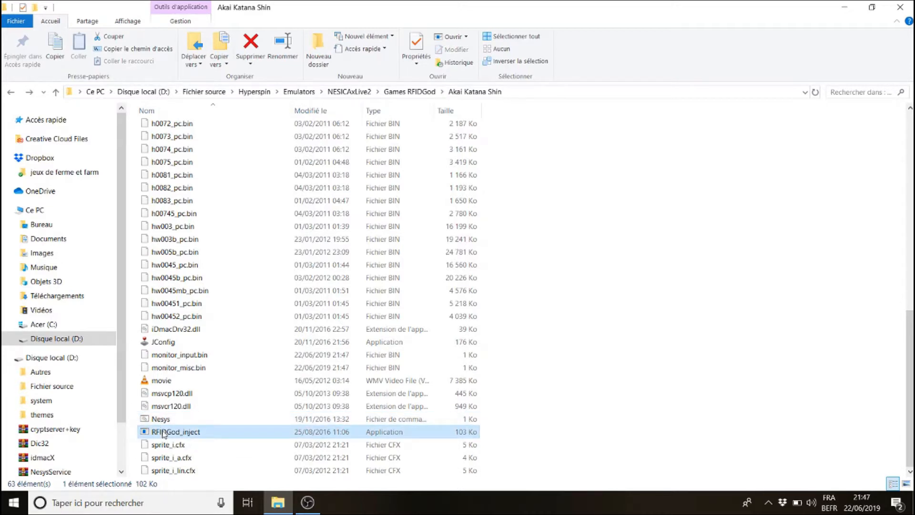
{"action": "double_click", "coordinate": [164, 432]}
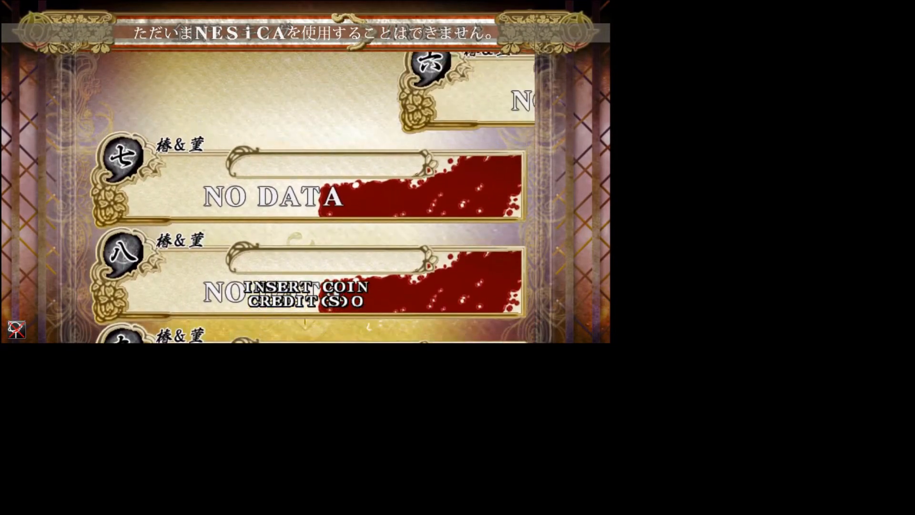
{"action": "key", "text": "5"}
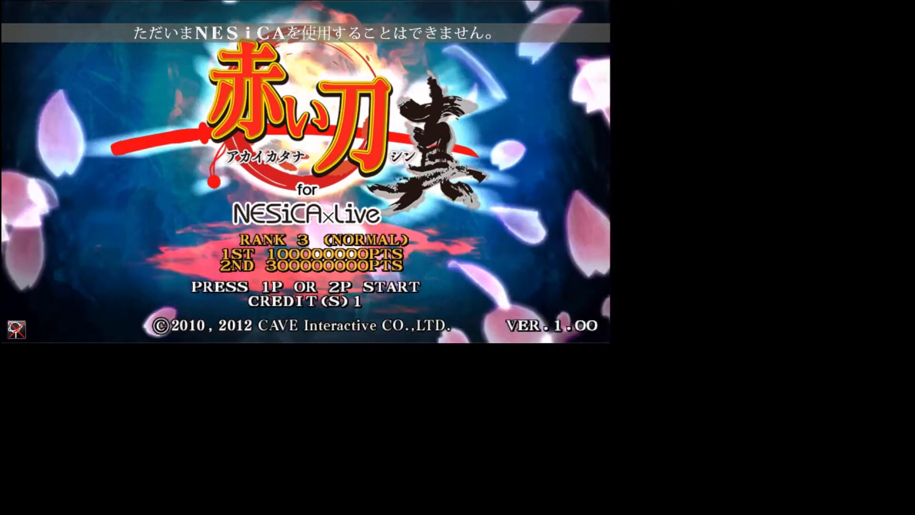
{"action": "key", "text": "1"}
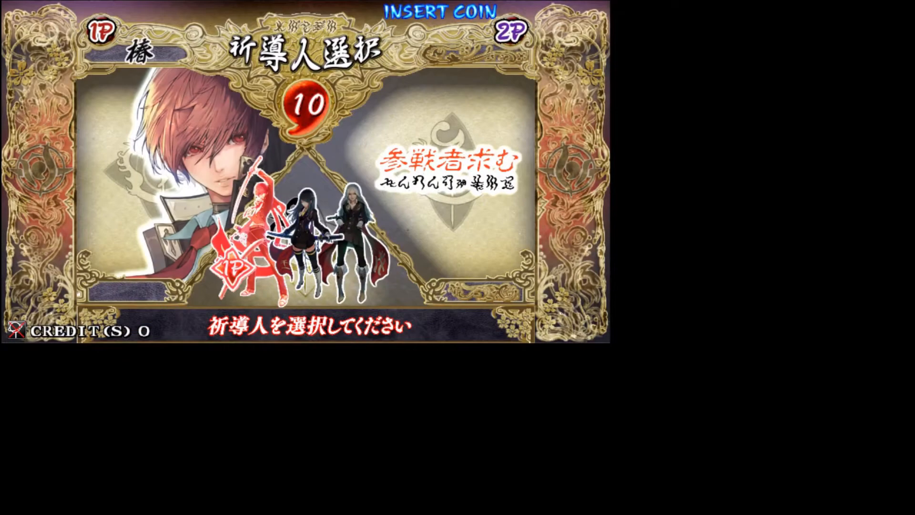
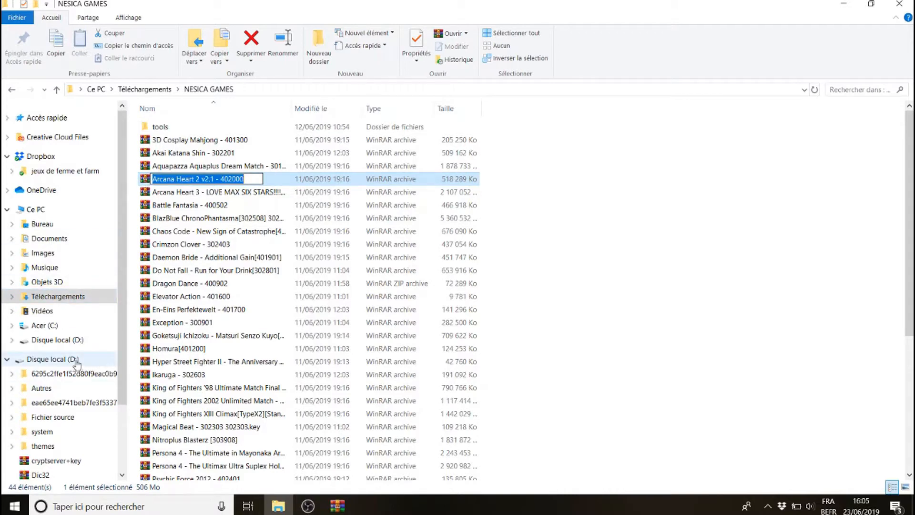
Create a new folder named Arcana Heart 2 inside the NESICAxLive2 Games RFIDGod folder
{"action": "left_click", "coordinate": [53, 418]}
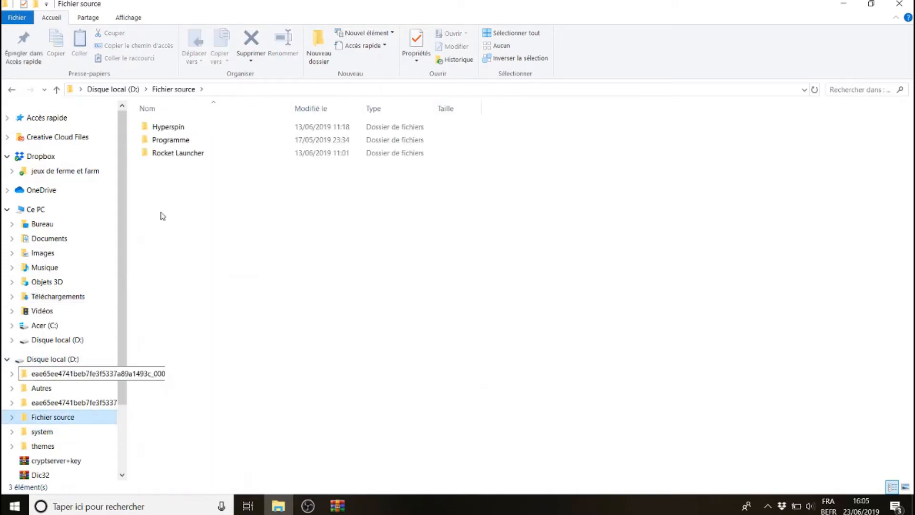
{"action": "double_click", "coordinate": [172, 127]}
{"action": "left_click", "coordinate": [179, 142]}
{"action": "double_click", "coordinate": [179, 141]}
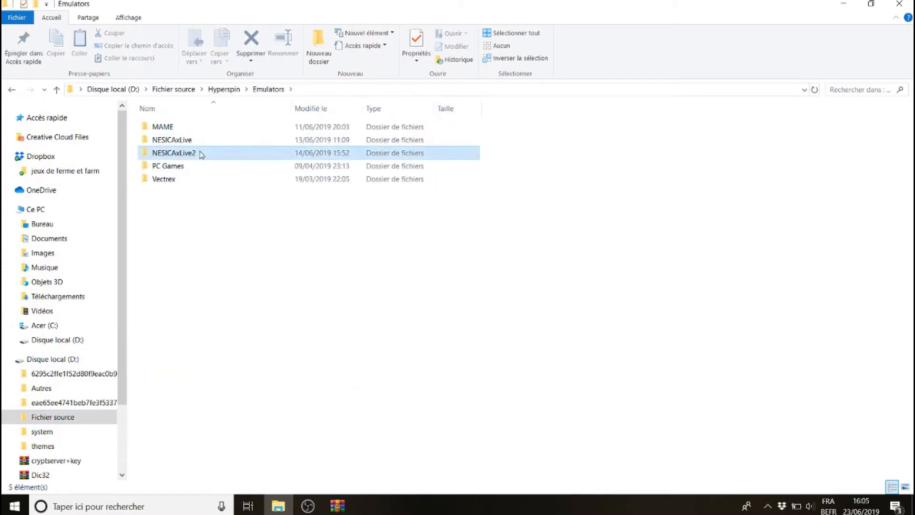
{"action": "double_click", "coordinate": [198, 153]}
{"action": "left_click", "coordinate": [186, 128]}
{"action": "double_click", "coordinate": [186, 127]}
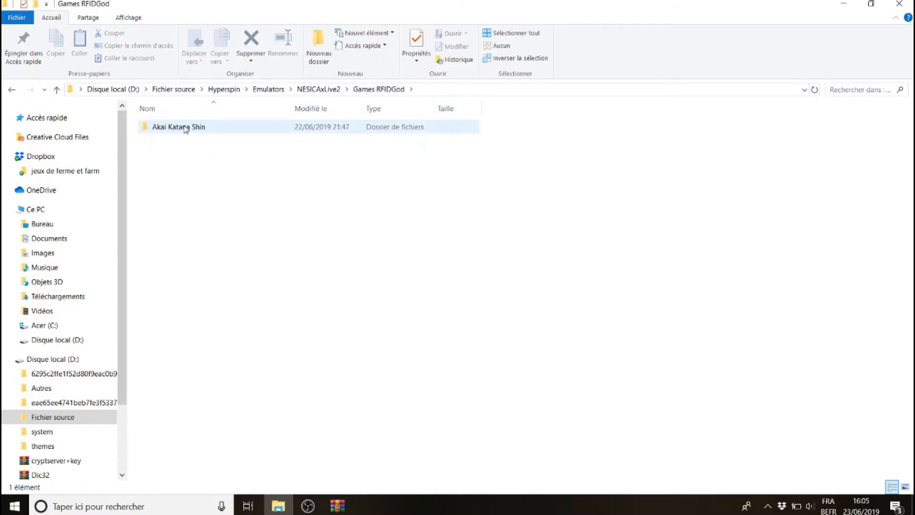
{"action": "left_click", "coordinate": [320, 42]}
{"action": "type", "text": "Arcana Heart 2 v2.1 - 402000"}
{"action": "key", "text": "BackSpace"}
{"action": "key", "text": "BackSpace"}
{"action": "key", "text": "BackSpace"}
{"action": "key", "text": "BackSpace"}
{"action": "key", "text": "BackSpace"}
{"action": "key", "text": "BackSpace"}
{"action": "key", "text": "BackSpace"}
{"action": "key", "text": "BackSpace"}
{"action": "key", "text": "BackSpace"}
{"action": "key", "text": "BackSpace"}
{"action": "key", "text": "BackSpace"}
{"action": "key", "text": "BackSpace"}
{"action": "key", "text": "BackSpace"}
{"action": "key", "text": "BackSpace"}
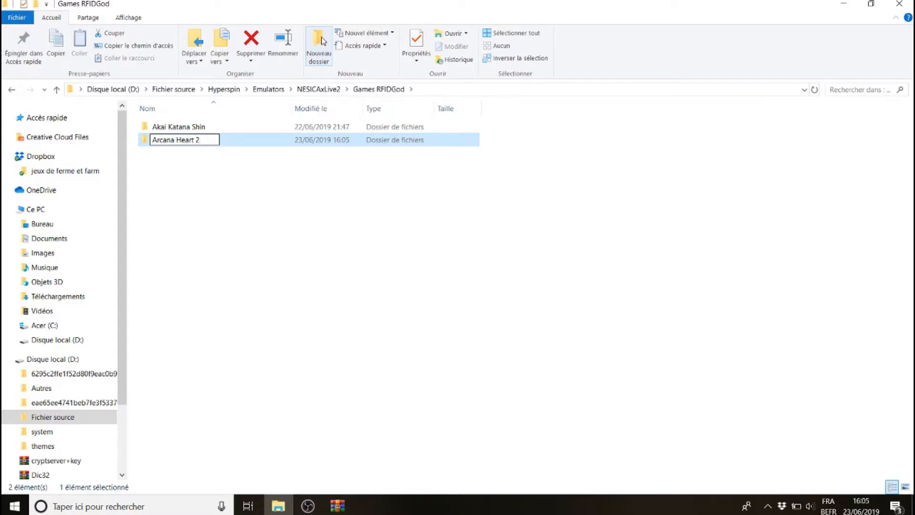
{"action": "key", "text": "Return"}
Extract the entire Arcana Heart 2 v2.1 - 402000 archive into the new Arcana Heart 2 folder
{"action": "double_click", "coordinate": [189, 142]}
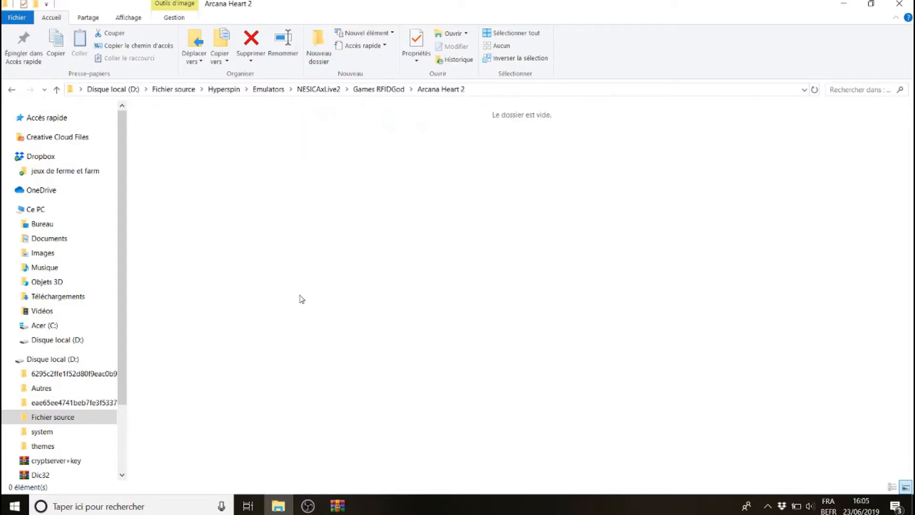
{"action": "left_click", "coordinate": [278, 310]}
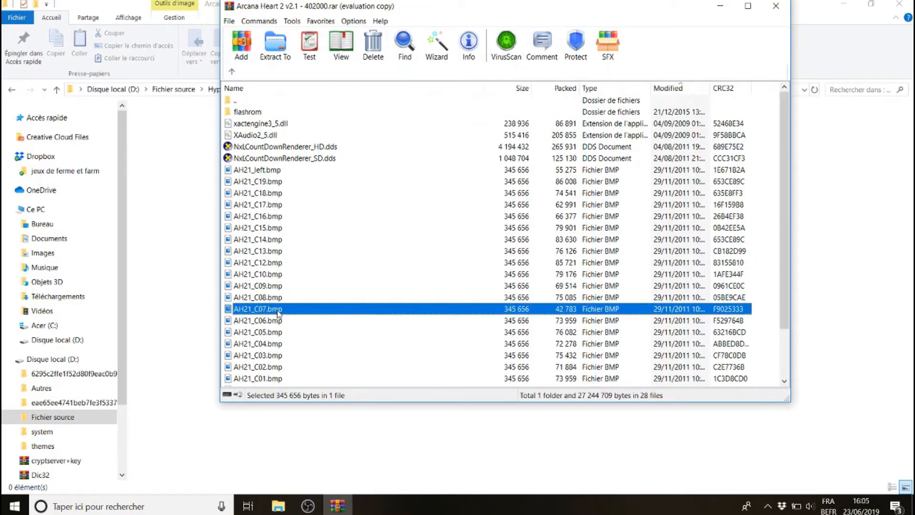
{"action": "key", "text": "ctrl+a"}
{"action": "left_click_drag", "start_coordinate": [277, 310], "coordinate": [193, 275]}
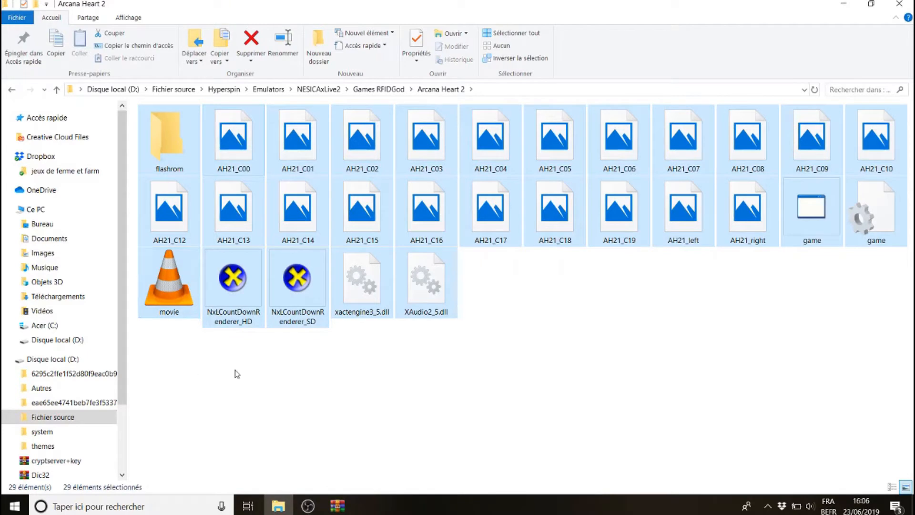
{"action": "left_click", "coordinate": [338, 507]}
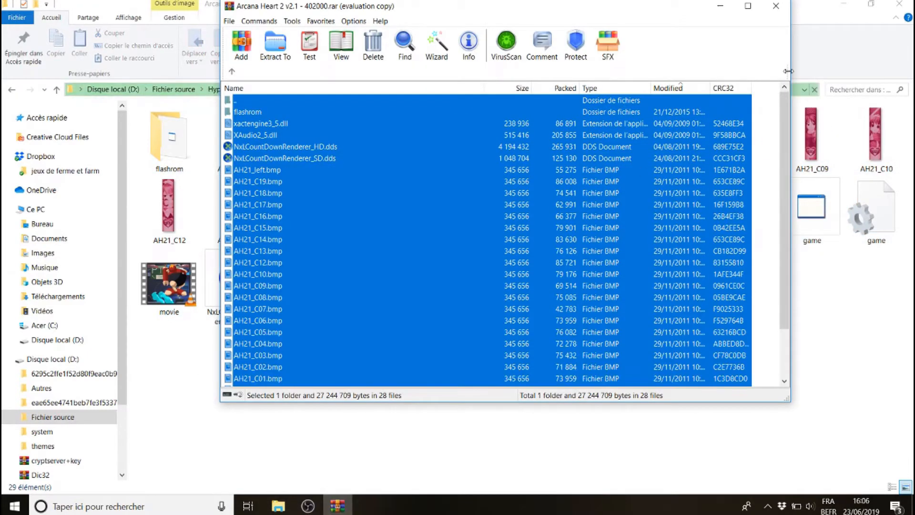
{"action": "left_click", "coordinate": [776, 6]}
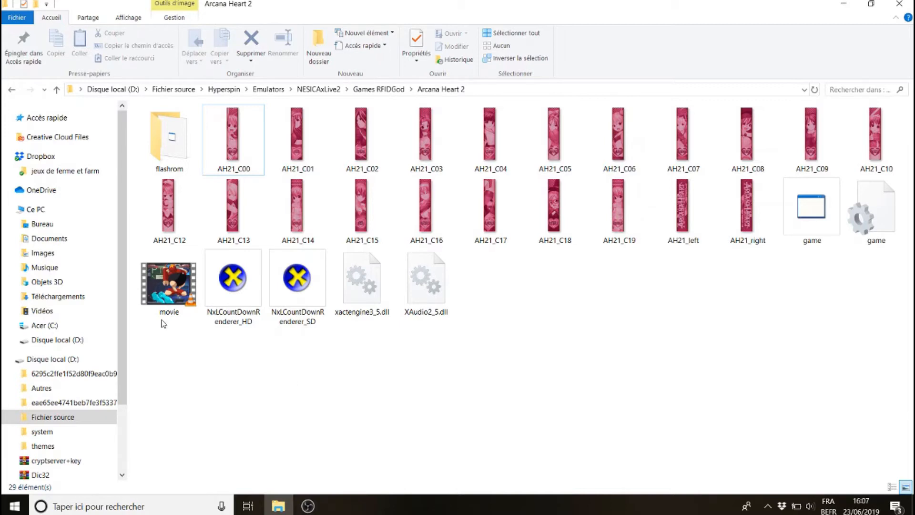
Copy all files from the idmacX archive into the Arcana Heart 2 folder
{"action": "left_click", "coordinate": [66, 361]}
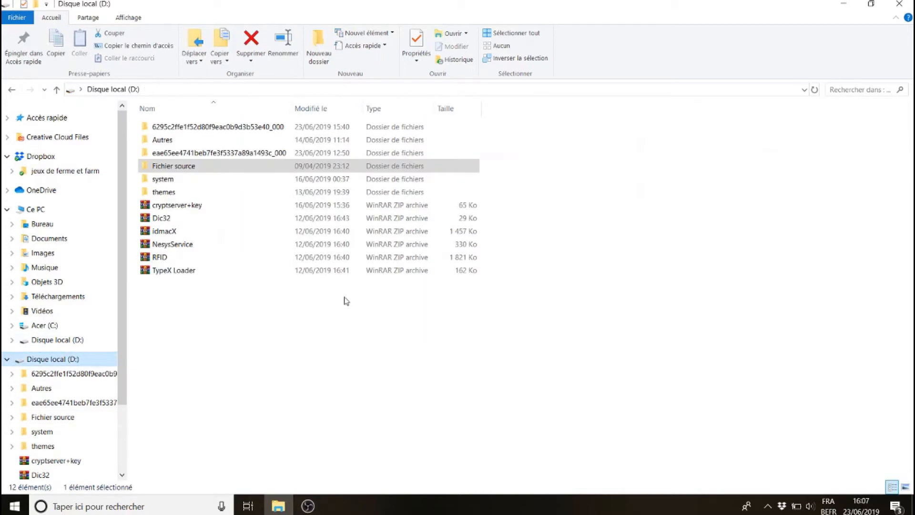
{"action": "left_click", "coordinate": [181, 232]}
{"action": "left_click", "coordinate": [12, 90]}
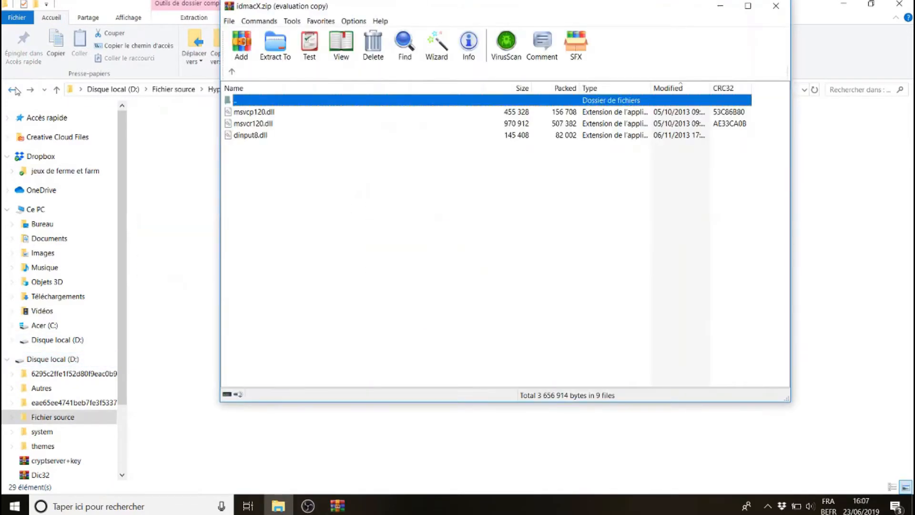
{"action": "left_click", "coordinate": [520, 265]}
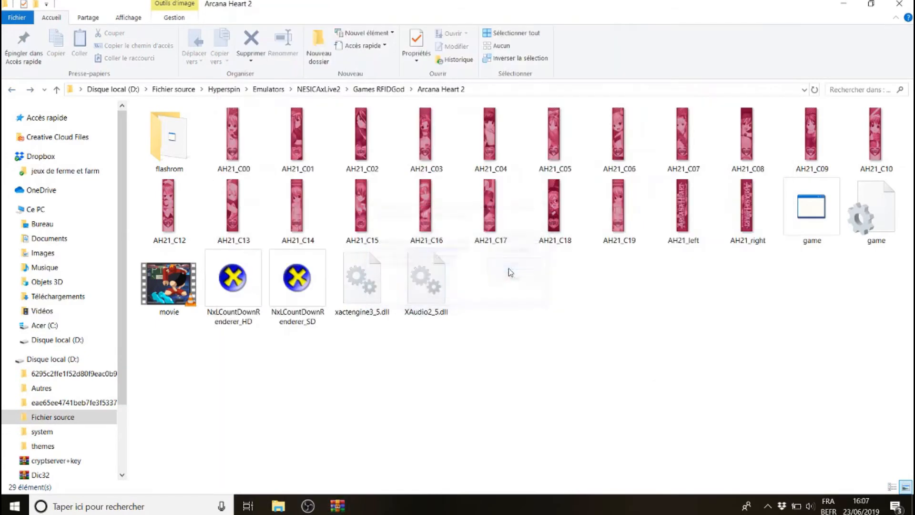
{"action": "left_click_drag", "start_coordinate": [363, 305], "coordinate": [262, 111]}
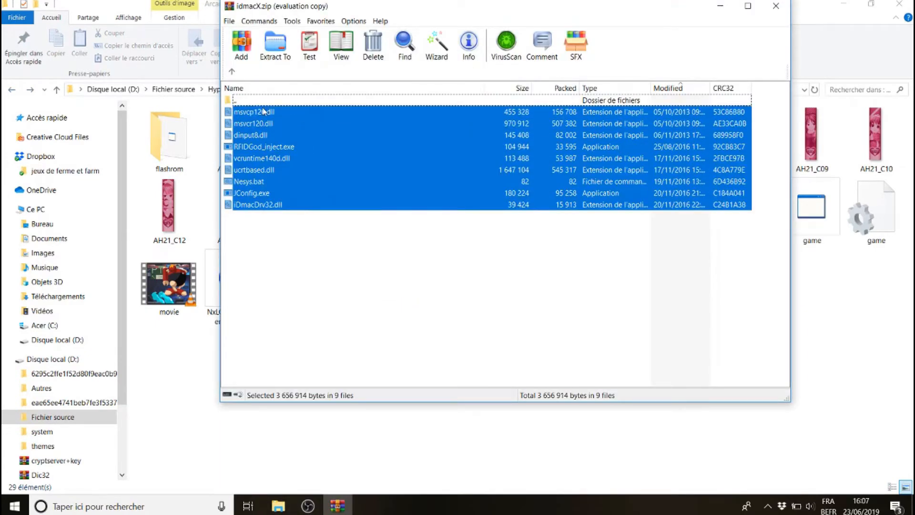
{"action": "left_click", "coordinate": [186, 386]}
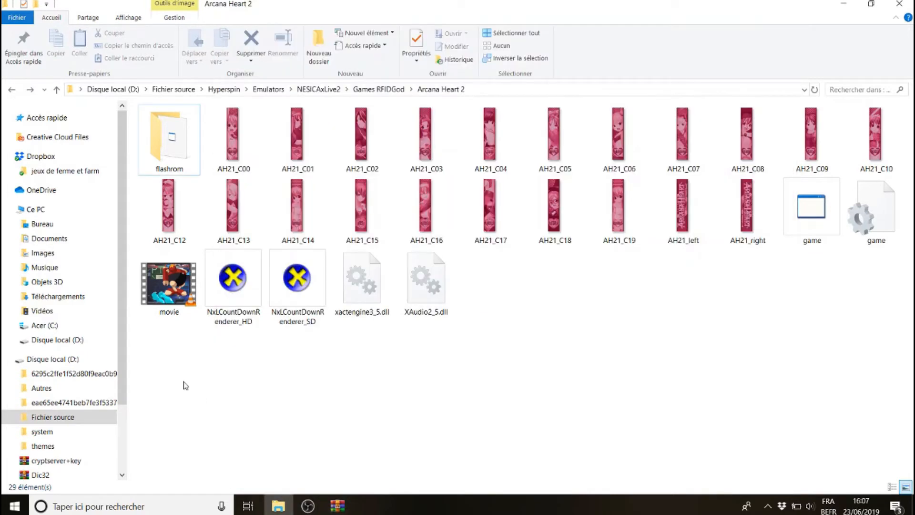
{"action": "left_click", "coordinate": [337, 505]}
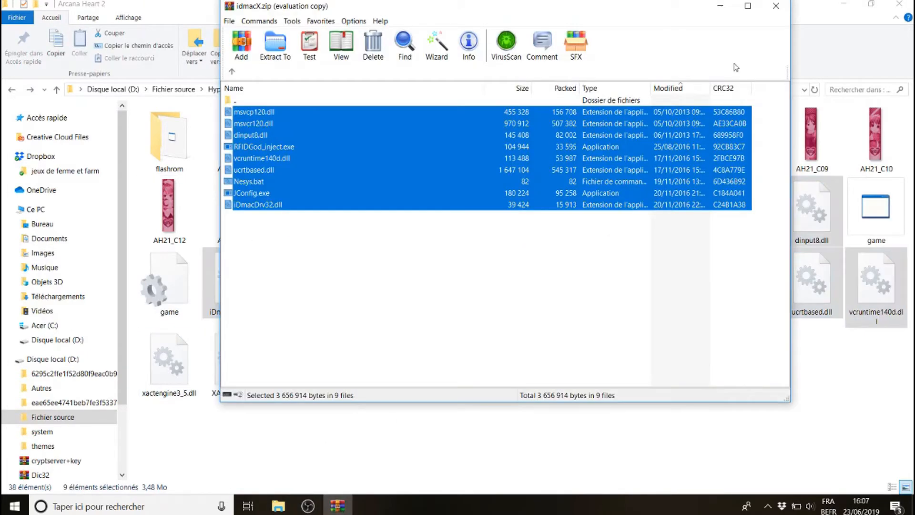
{"action": "left_click", "coordinate": [777, 6]}
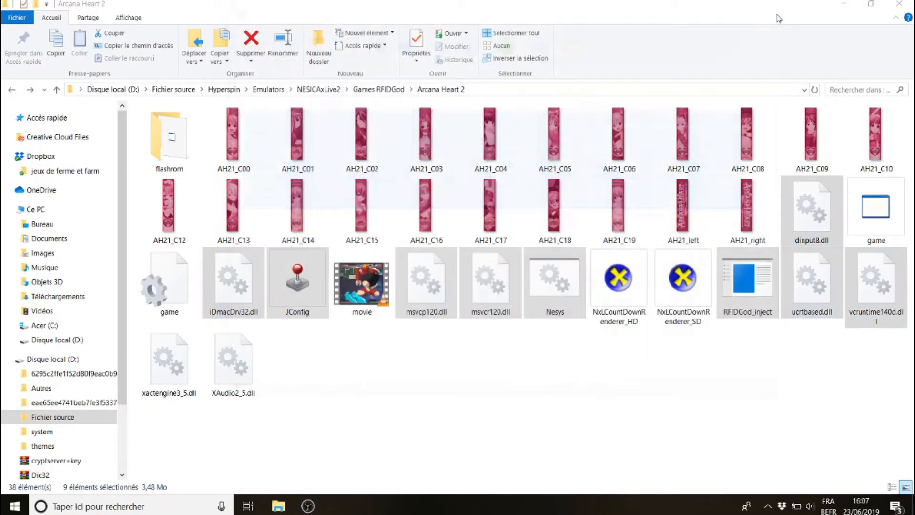
Launch JConfig in the Arcana Heart 2 folder and uncheck High Resolution, DirectSound Wrapper and Direct3D9 Wrapper
{"action": "left_click", "coordinate": [450, 391]}
{"action": "left_click", "coordinate": [299, 282]}
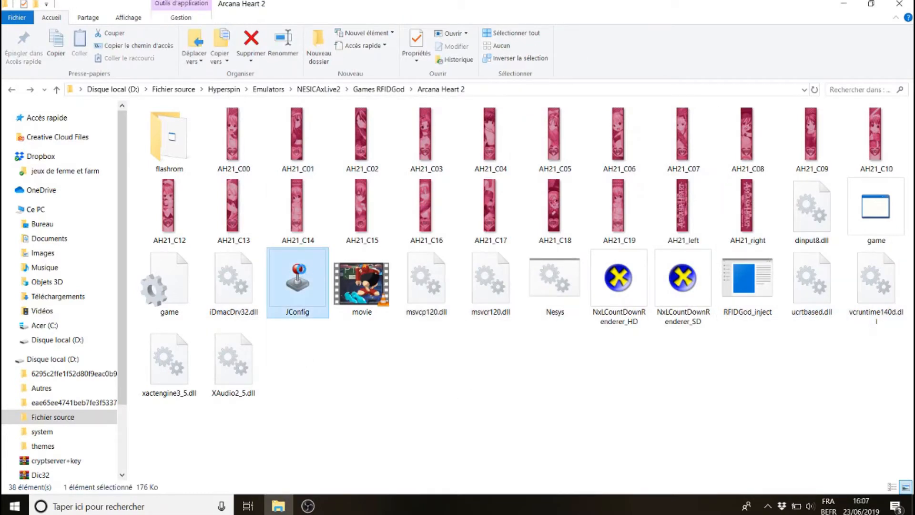
{"action": "double_click", "coordinate": [301, 277]}
{"action": "left_click", "coordinate": [280, 208]}
{"action": "left_click", "coordinate": [280, 225]}
{"action": "left_click", "coordinate": [356, 241]}
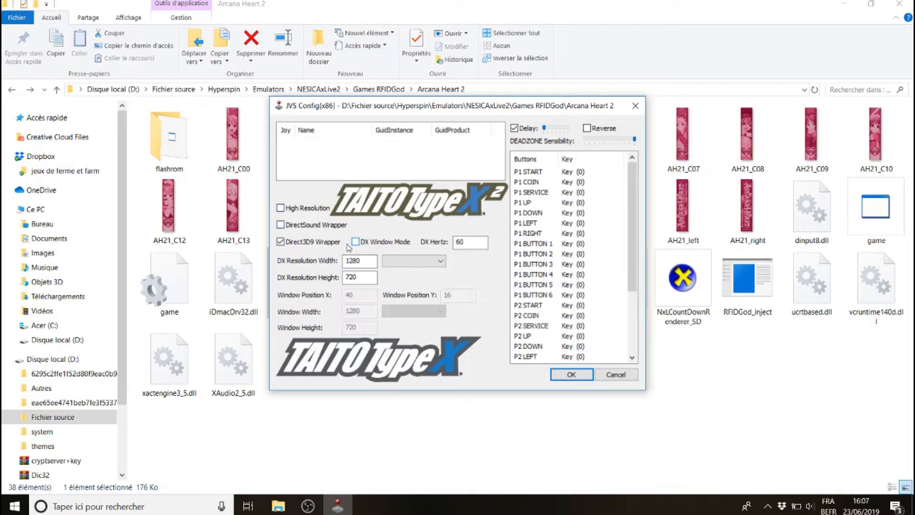
{"action": "left_click", "coordinate": [280, 241]}
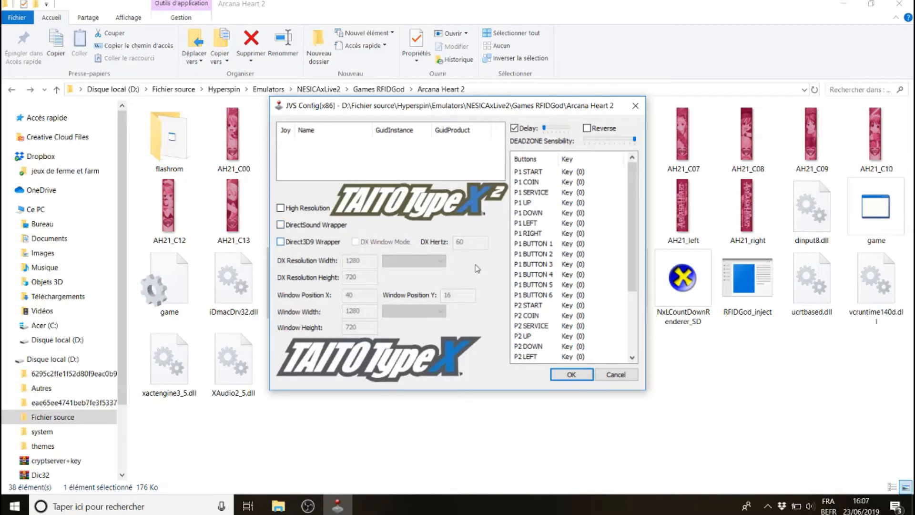
Map P1 START to &, P1 COIN to T and P1 SERVICE to ( in the key list
{"action": "double_click", "coordinate": [545, 176]}
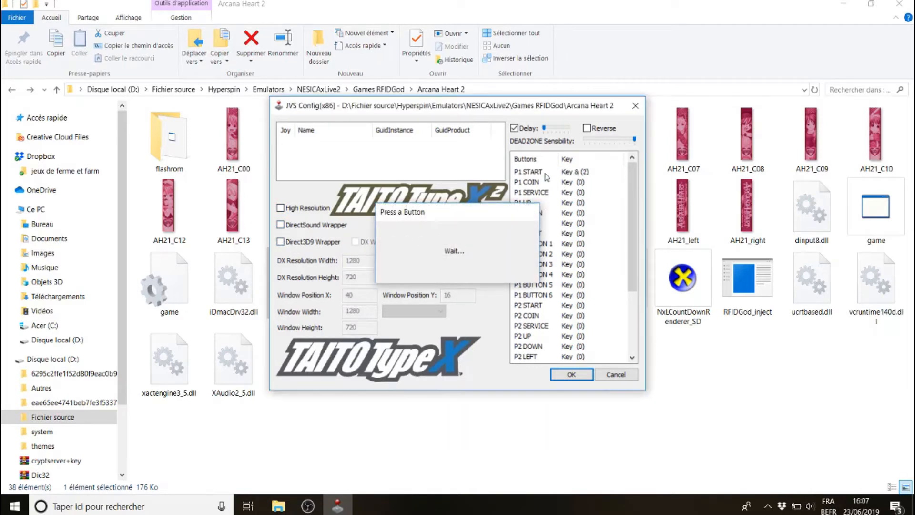
{"action": "key", "text": "ampersand"}
{"action": "double_click", "coordinate": [543, 183]}
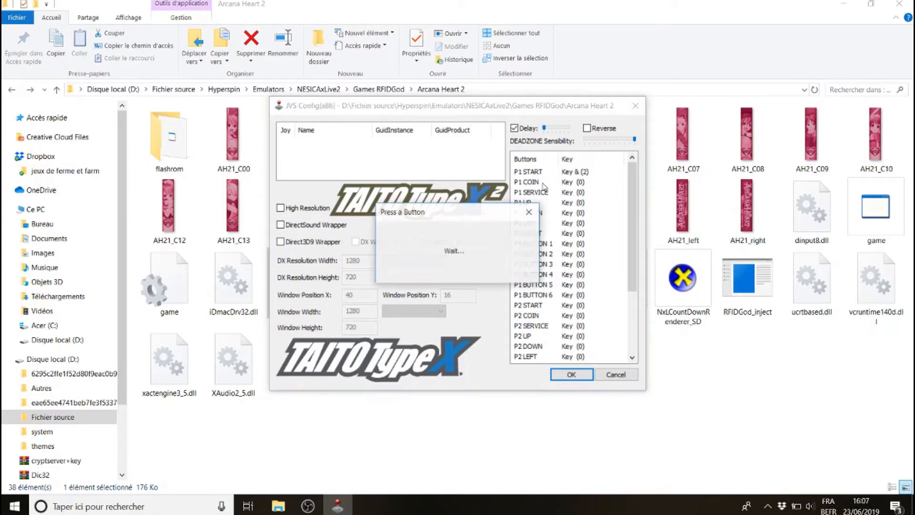
{"action": "key", "text": "t"}
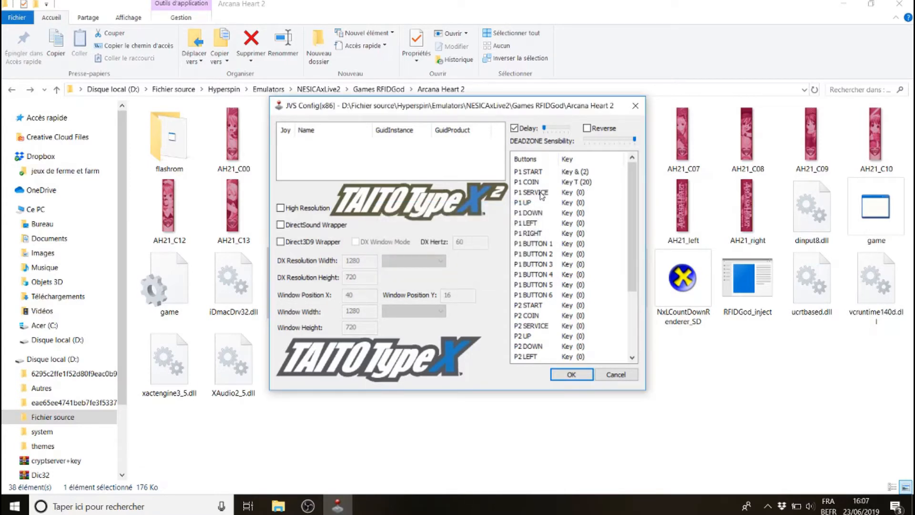
{"action": "double_click", "coordinate": [542, 193]}
{"action": "key", "text": "parenleft"}
Map P1 UP, P1 DOWN, P1 LEFT and P1 RIGHT to the matching arrow keys
{"action": "double_click", "coordinate": [534, 203]}
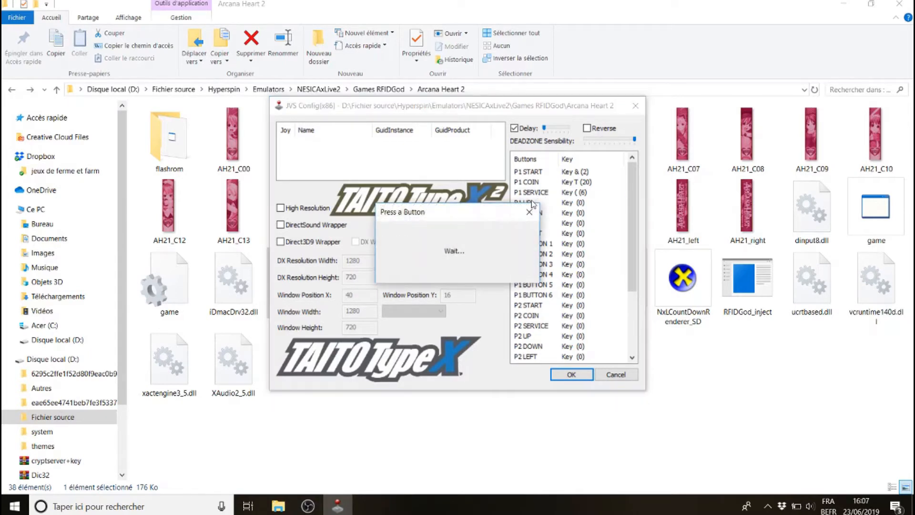
{"action": "key", "text": "Up"}
{"action": "double_click", "coordinate": [533, 213]}
{"action": "key", "text": "Down"}
{"action": "double_click", "coordinate": [528, 224]}
{"action": "key", "text": "Left"}
{"action": "double_click", "coordinate": [525, 234]}
{"action": "key", "text": "Right"}
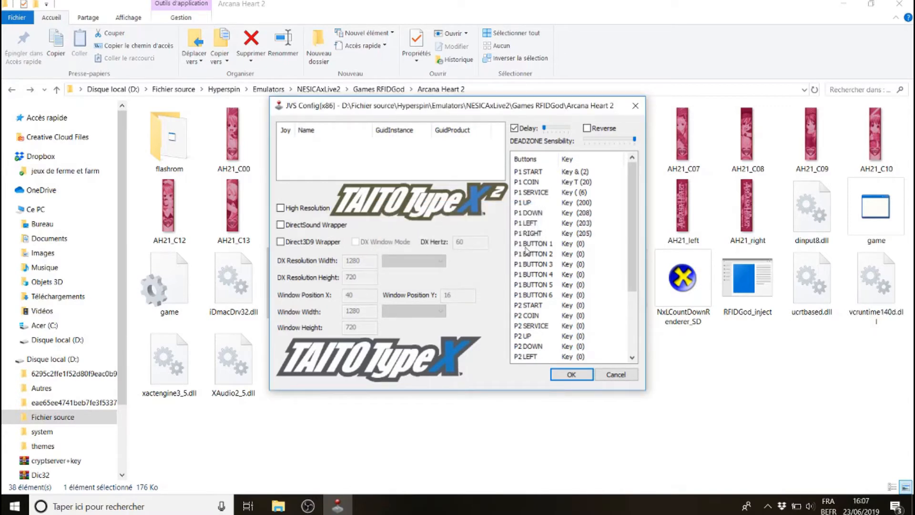
Map P1 BUTTON 1 to 4 to the keys W, X, Q and S respectively
{"action": "double_click", "coordinate": [527, 248]}
{"action": "key", "text": "w"}
{"action": "double_click", "coordinate": [528, 256]}
{"action": "key", "text": "x"}
{"action": "double_click", "coordinate": [529, 265]}
{"action": "key", "text": "q"}
{"action": "double_click", "coordinate": [529, 275]}
{"action": "key", "text": "s"}
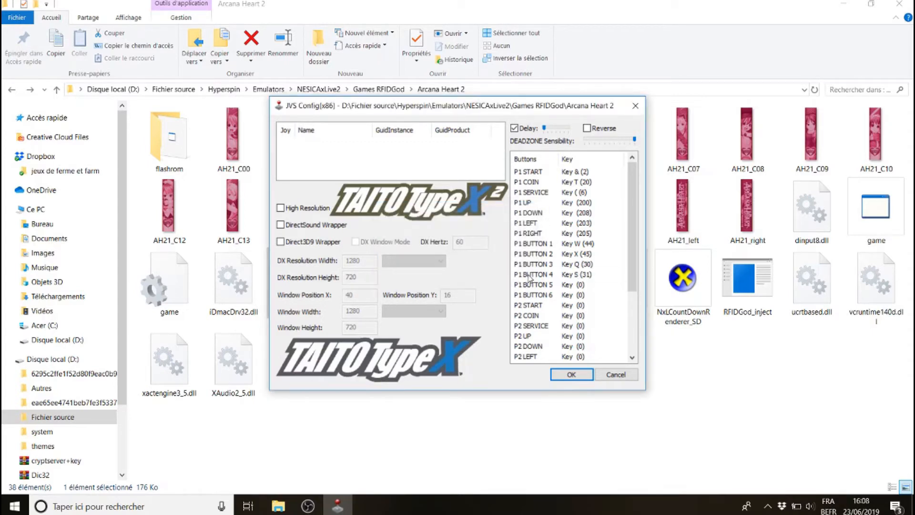
Map P1 BUTTON 5 to A, P1 BUTTON 6 to Z and EXIT to Space, then save and close JConfig
{"action": "double_click", "coordinate": [539, 286]}
{"action": "key", "text": "a"}
{"action": "double_click", "coordinate": [537, 296]}
{"action": "key", "text": "z"}
{"action": "scroll", "coordinate": [632, 255], "scroll_direction": "down", "scroll_amount": 3}
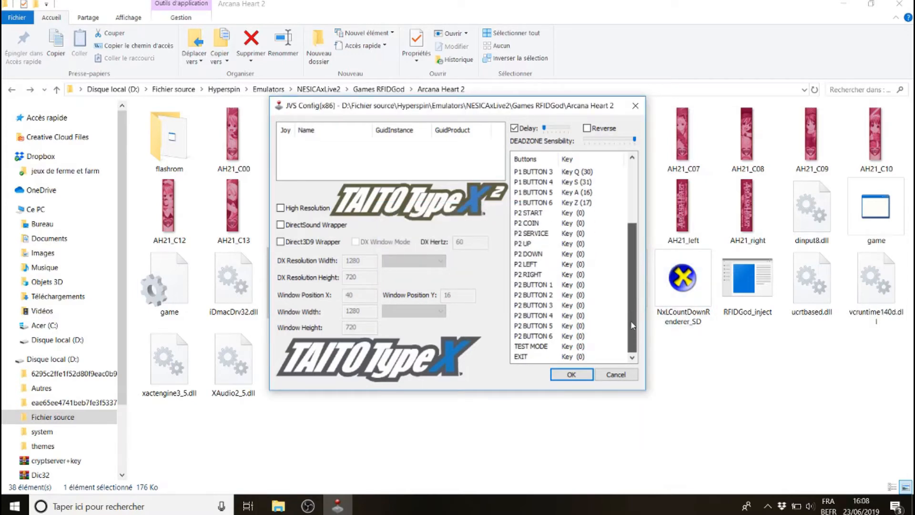
{"action": "double_click", "coordinate": [539, 357]}
{"action": "key", "text": "space"}
{"action": "left_click", "coordinate": [570, 375]}
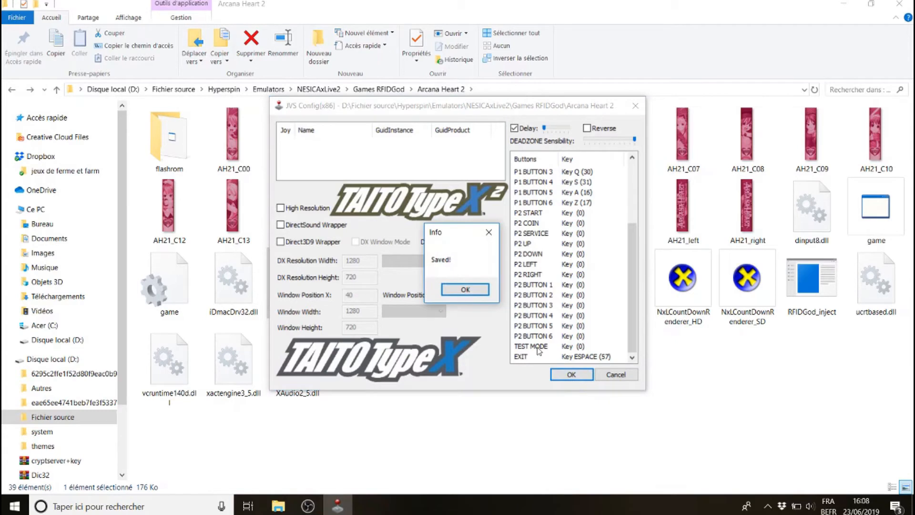
{"action": "left_click", "coordinate": [465, 290]}
{"action": "left_click", "coordinate": [615, 375]}
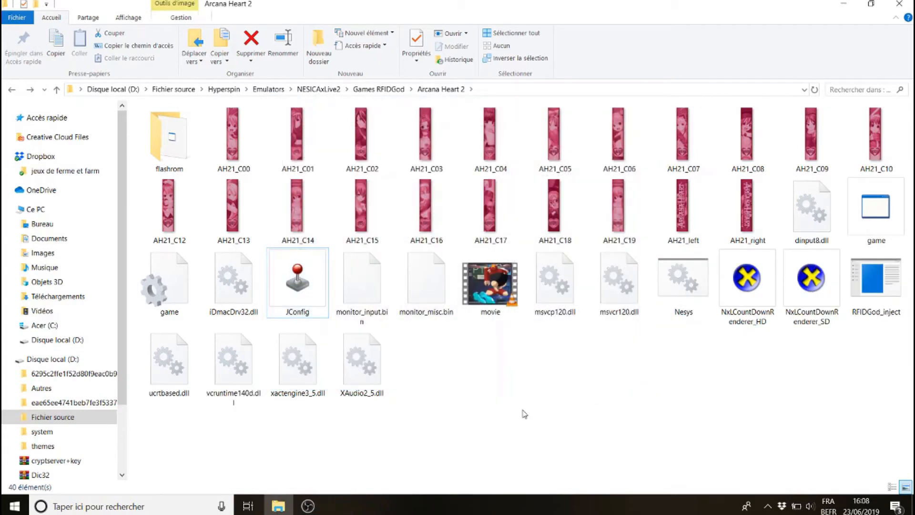
Launch RFIDGod_inject to run Arcana Heart 2, test the controls in a match, then return to Games RFIDGod
{"action": "double_click", "coordinate": [872, 289]}
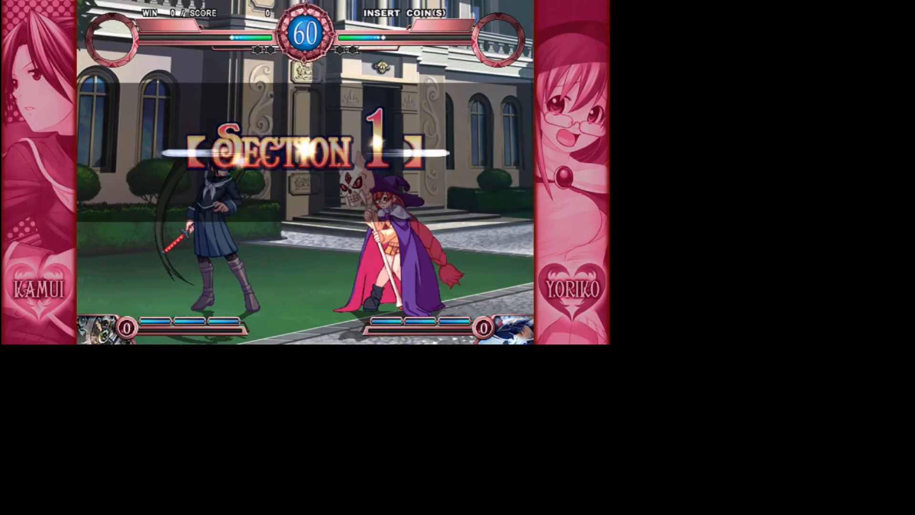
{"action": "key", "text": "Up"}
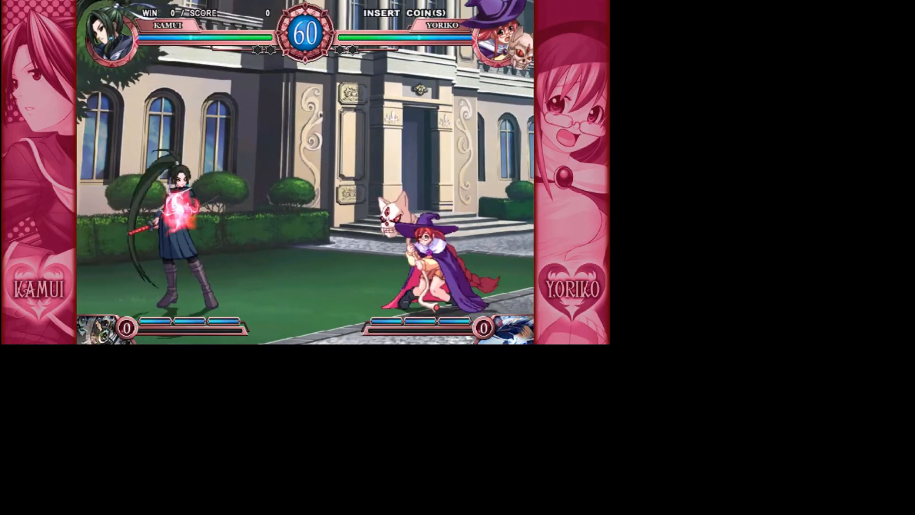
{"action": "key", "text": "z"}
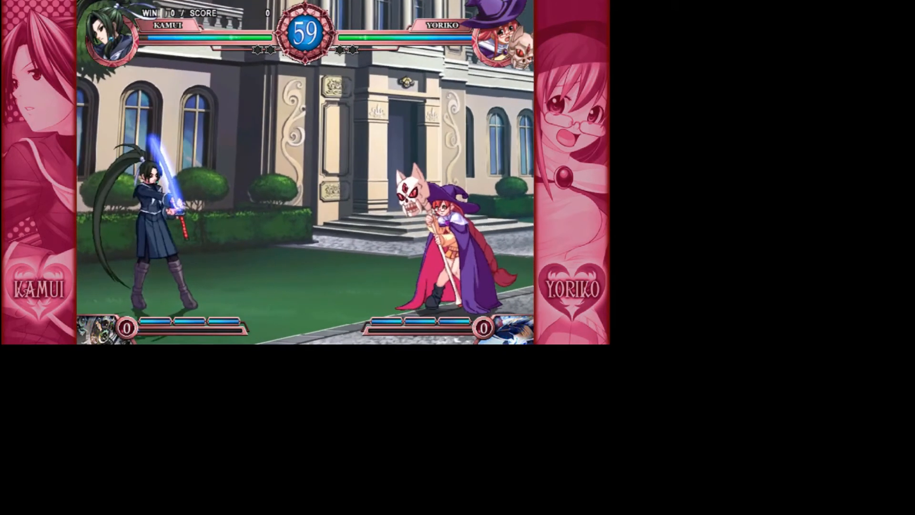
{"action": "key", "text": "z"}
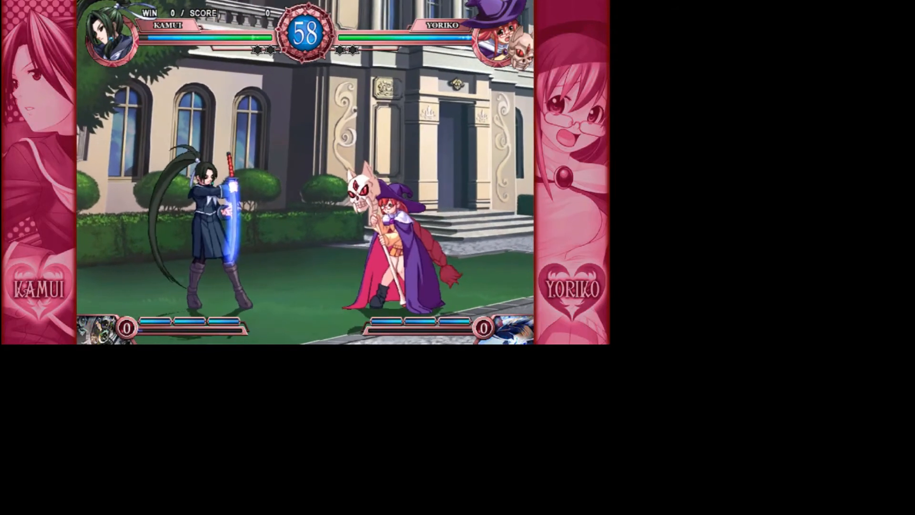
{"action": "key", "text": "z"}
{"action": "key", "text": "x"}
{"action": "key", "text": "Up"}
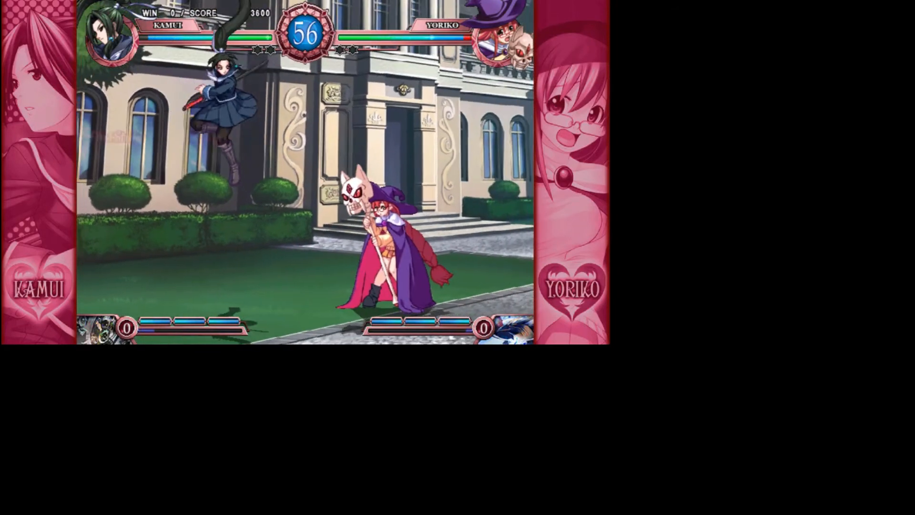
{"action": "key", "text": "z"}
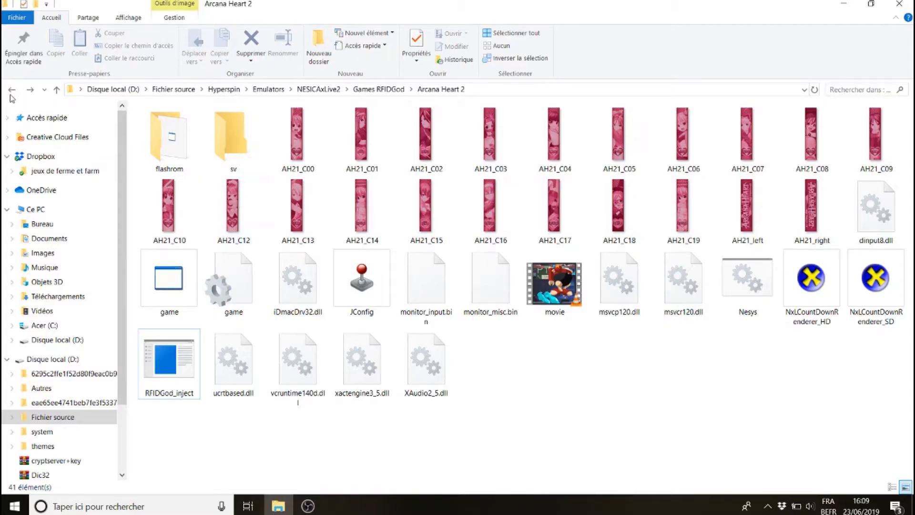
{"action": "left_click", "coordinate": [10, 93]}
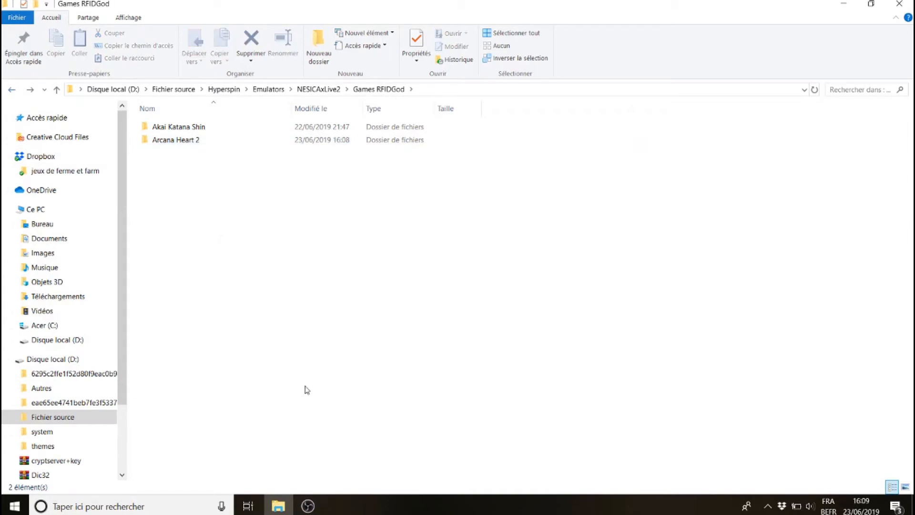
Open the Arcana Heart 3 - LOVE MAX SIX STARS archive from the NESICA GAMES downloads folder in WinRAR
{"action": "left_click", "coordinate": [57, 296]}
{"action": "double_click", "coordinate": [429, 136]}
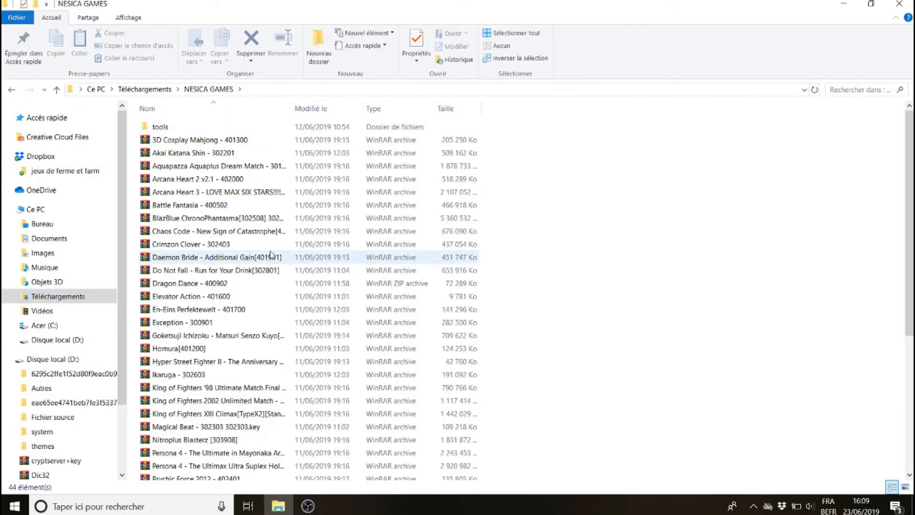
{"action": "left_click", "coordinate": [196, 193]}
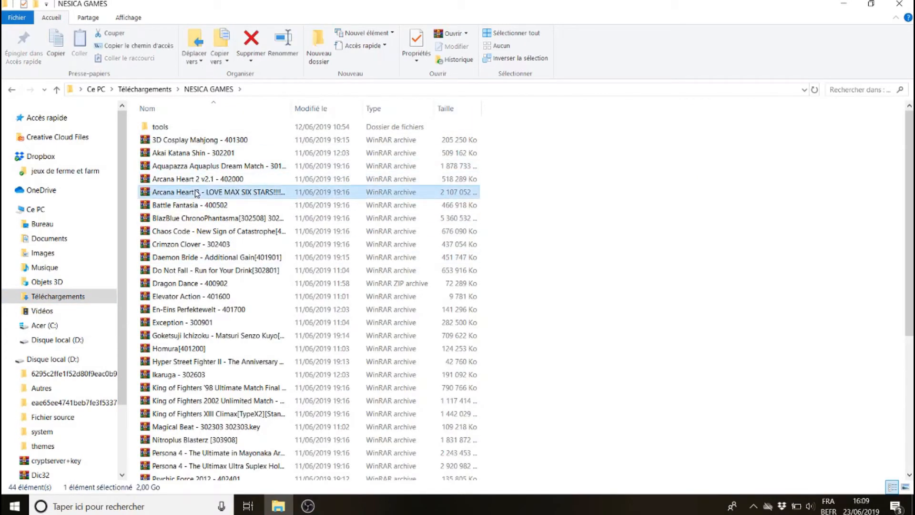
{"action": "double_click", "coordinate": [197, 193]}
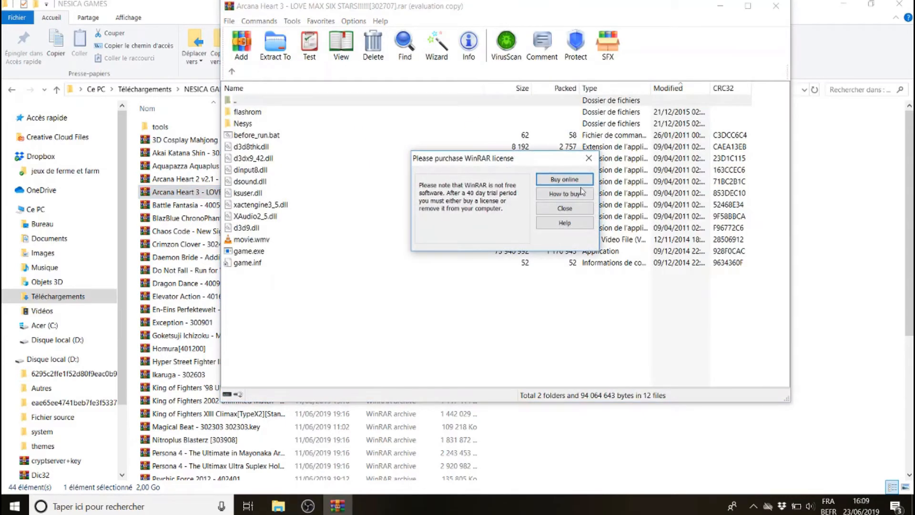
{"action": "left_click", "coordinate": [565, 209]}
Copy the Arcana Heart 3 archive's name and go back to the Games RFIDGod folder
{"action": "left_click", "coordinate": [182, 196]}
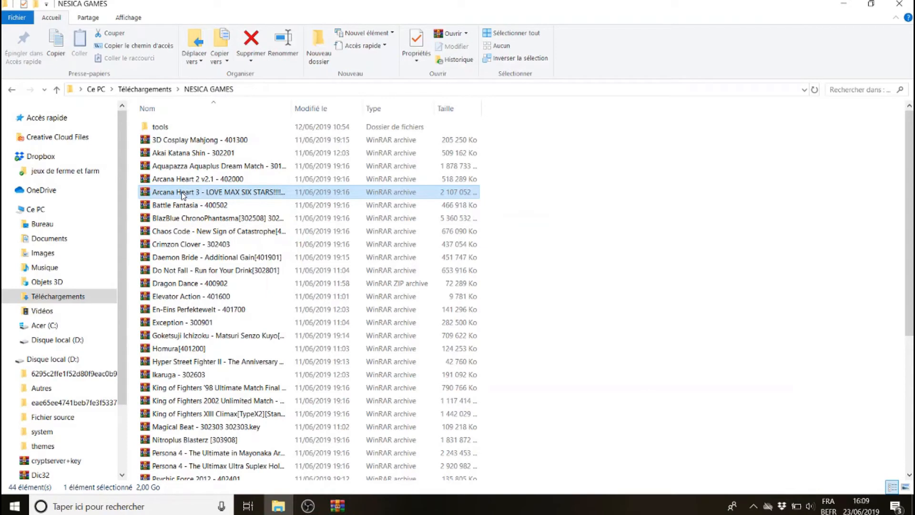
{"action": "left_click", "coordinate": [182, 195]}
{"action": "key", "text": "ctrl+c"}
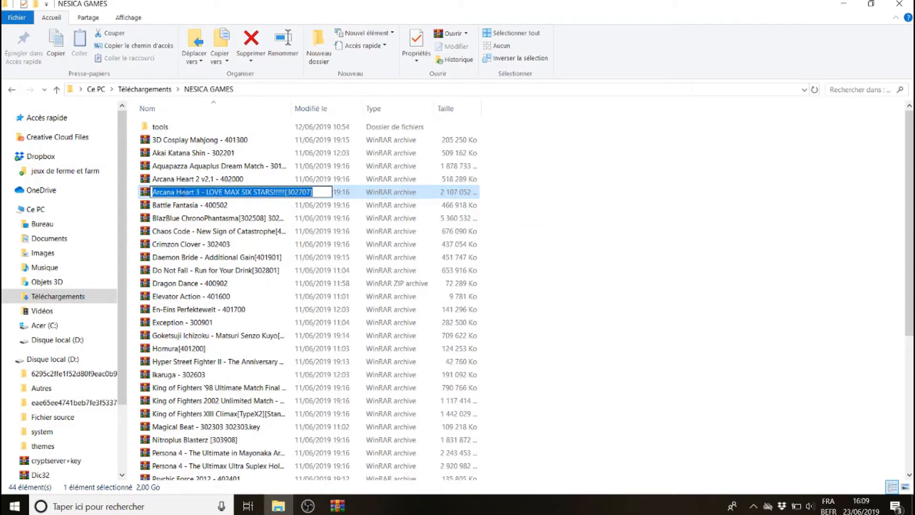
{"action": "left_click", "coordinate": [9, 89]}
{"action": "left_click", "coordinate": [8, 89]}
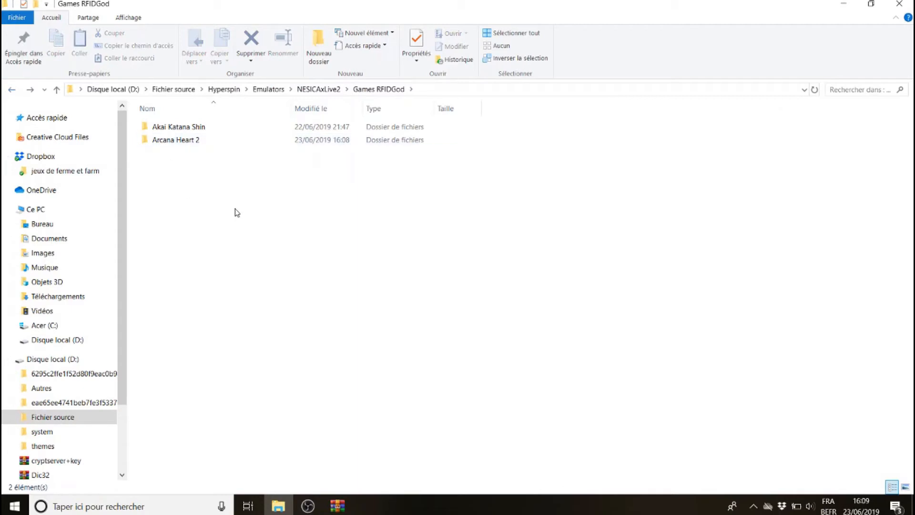
Create a new folder named Arcana Heart 3 - LOVE MAX SIX STARS in Games RFIDGod and open it
{"action": "left_click", "coordinate": [321, 55]}
{"action": "key", "text": "ctrl+v"}
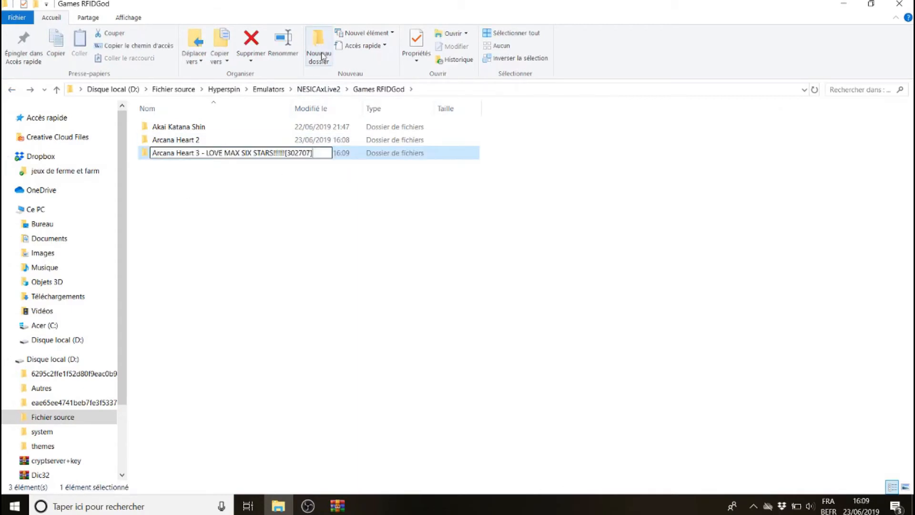
{"action": "key", "text": "BackSpace"}
{"action": "key", "text": "BackSpace"}
{"action": "key", "text": "BackSpace"}
{"action": "key", "text": "BackSpace"}
{"action": "key", "text": "BackSpace"}
{"action": "key", "text": "BackSpace"}
{"action": "key", "text": "BackSpace"}
{"action": "key", "text": "BackSpace"}
{"action": "key", "text": "BackSpace"}
{"action": "key", "text": "BackSpace"}
{"action": "key", "text": "BackSpace"}
{"action": "key", "text": "BackSpace"}
{"action": "key", "text": "BackSpace"}
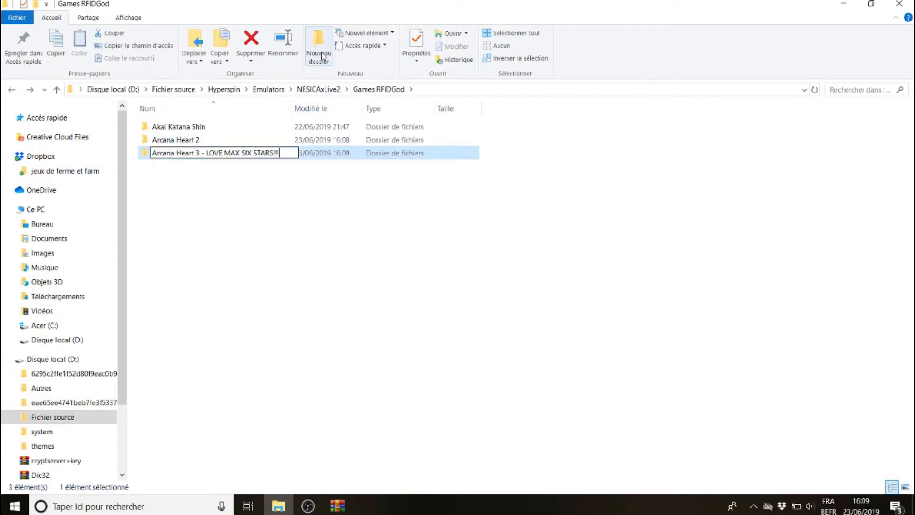
{"action": "key", "text": "BackSpace"}
{"action": "key", "text": "Return"}
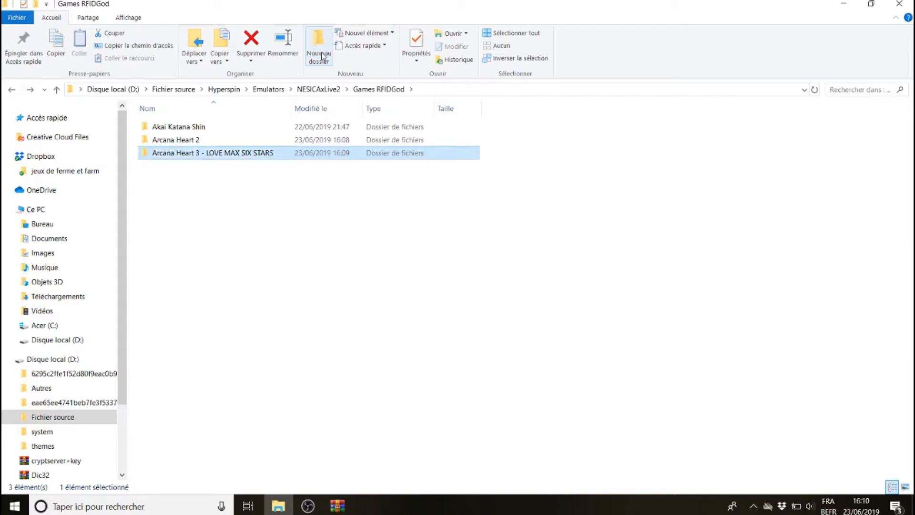
{"action": "key", "text": "Return"}
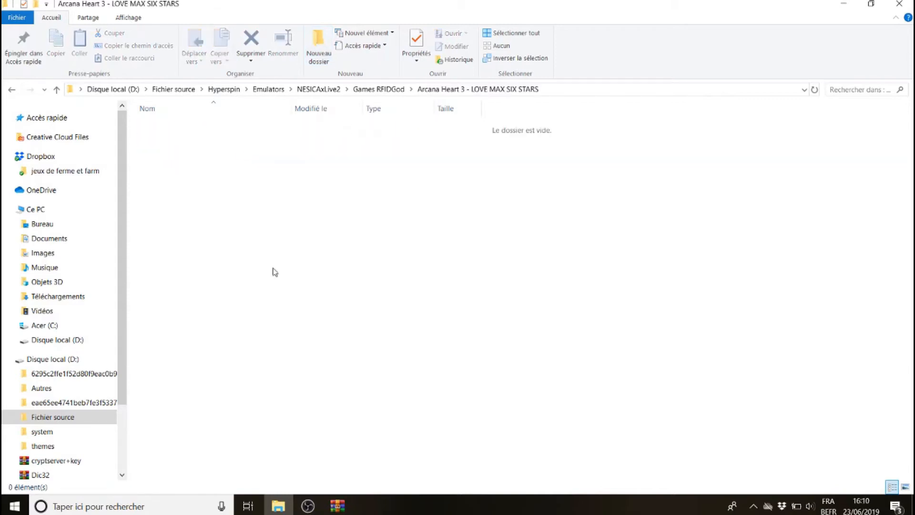
Extract all the Arcana Heart 3 archive's files into the new game folder
{"action": "left_click", "coordinate": [337, 506]}
{"action": "left_click_drag", "start_coordinate": [324, 332], "coordinate": [168, 181]}
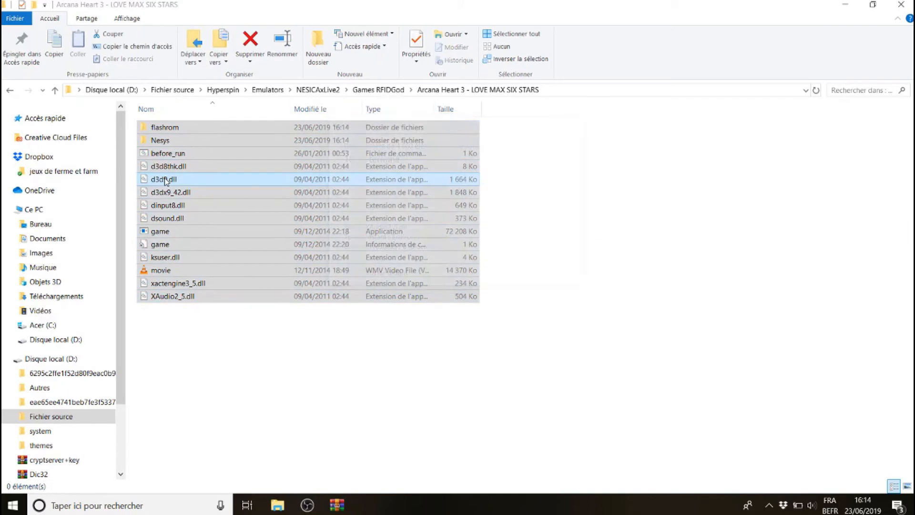
{"action": "left_click", "coordinate": [245, 296]}
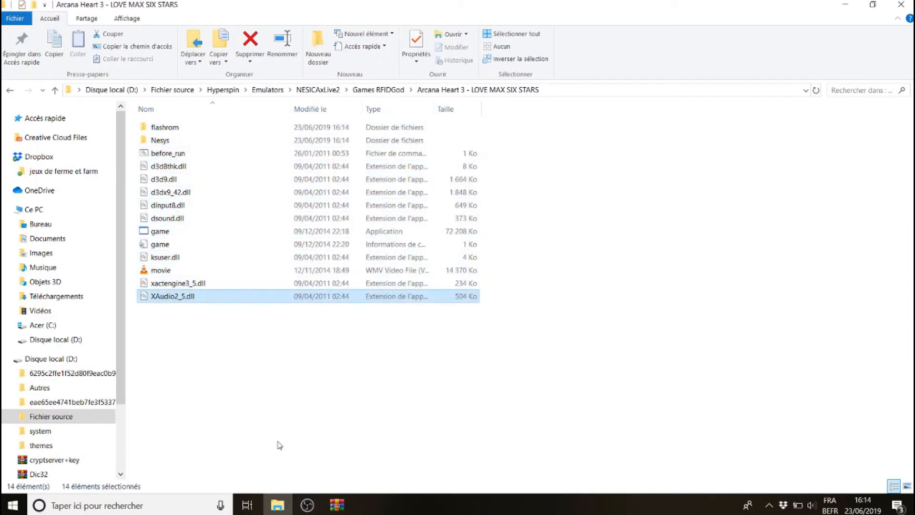
Close the game archive and open the idmacX archive from drive D in WinRAR
{"action": "left_click", "coordinate": [336, 505]}
{"action": "left_click", "coordinate": [777, 7]}
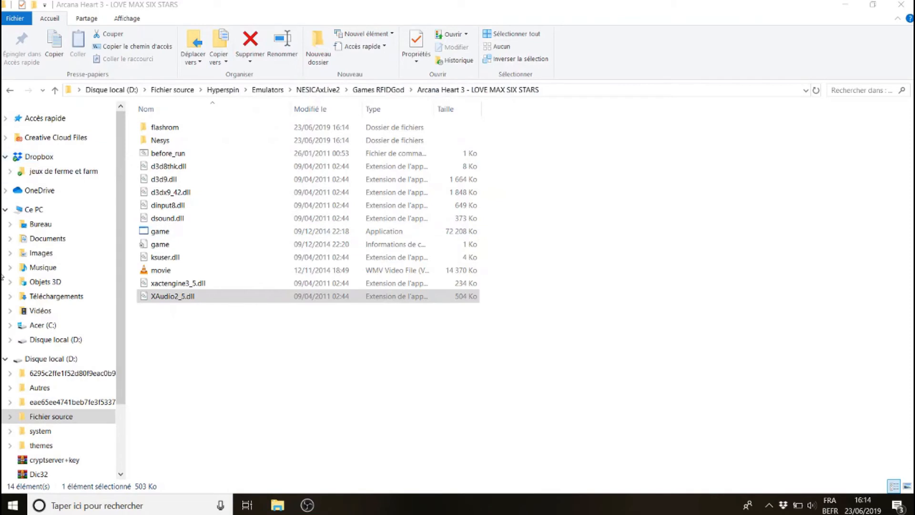
{"action": "left_click", "coordinate": [68, 363]}
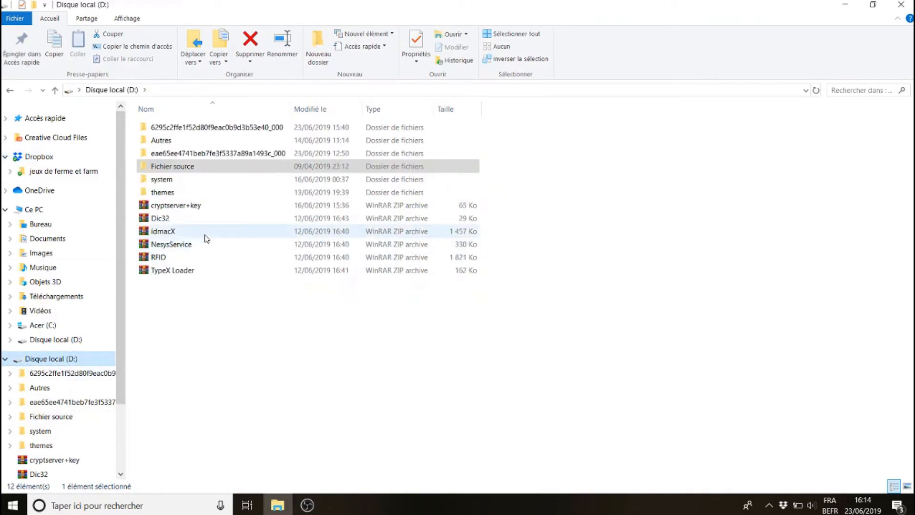
{"action": "left_click", "coordinate": [175, 235]}
{"action": "double_click", "coordinate": [175, 236]}
{"action": "left_click", "coordinate": [6, 91]}
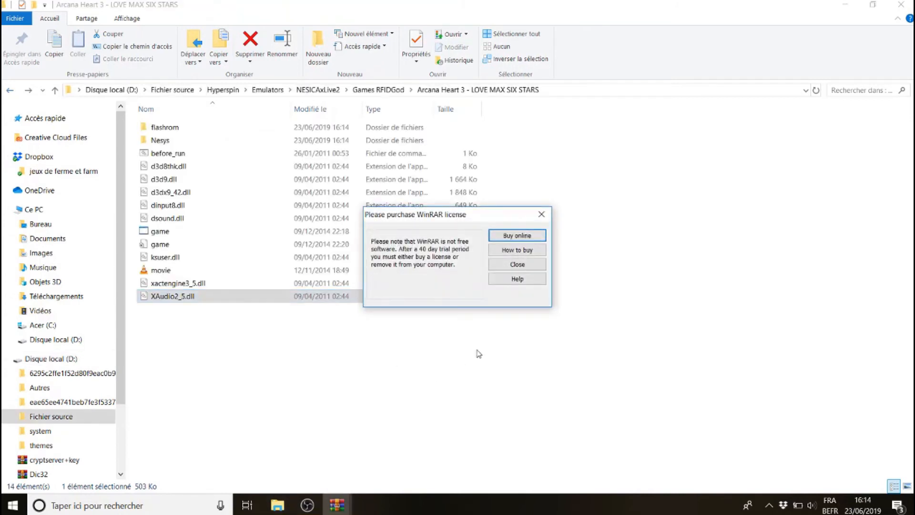
{"action": "left_click", "coordinate": [527, 268]}
{"action": "left_click", "coordinate": [337, 505]}
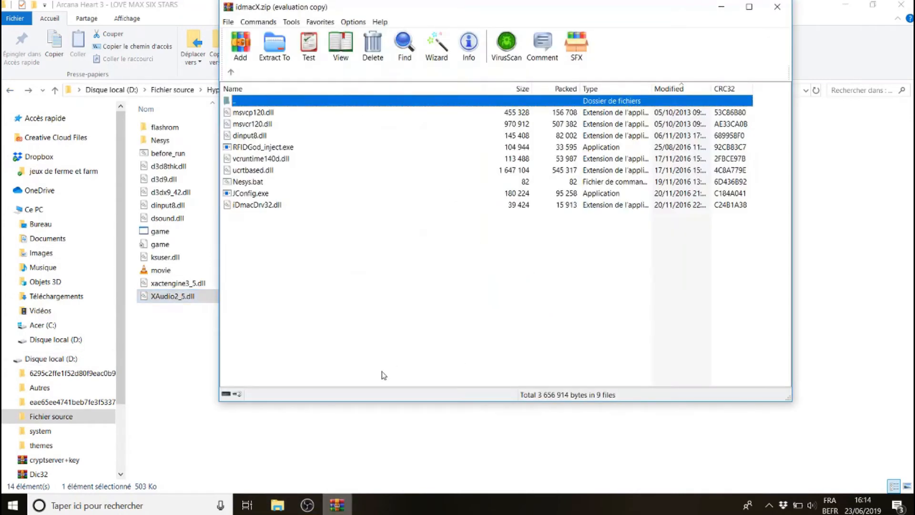
Extract all idmacX files into the Arcana Heart 3 folder, replacing the existing dinput8.dll, then close WinRAR
{"action": "left_click_drag", "start_coordinate": [391, 305], "coordinate": [185, 367]}
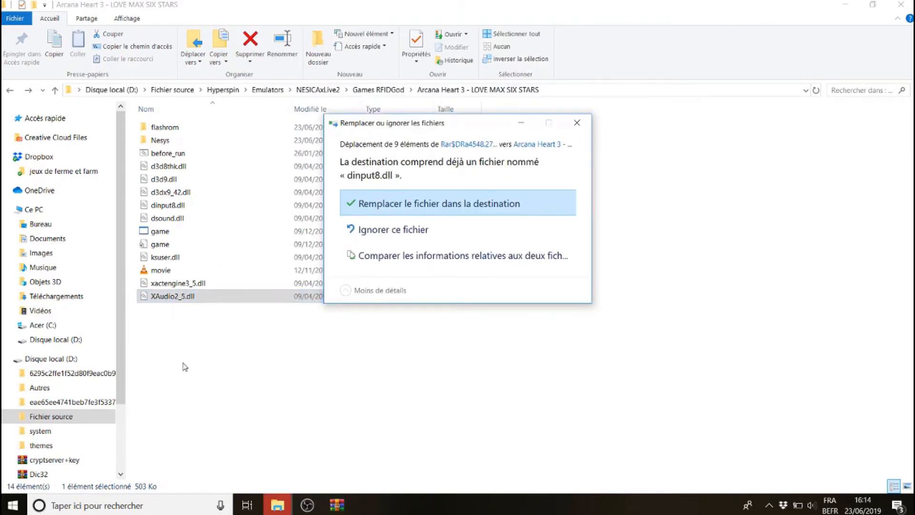
{"action": "left_click", "coordinate": [401, 204]}
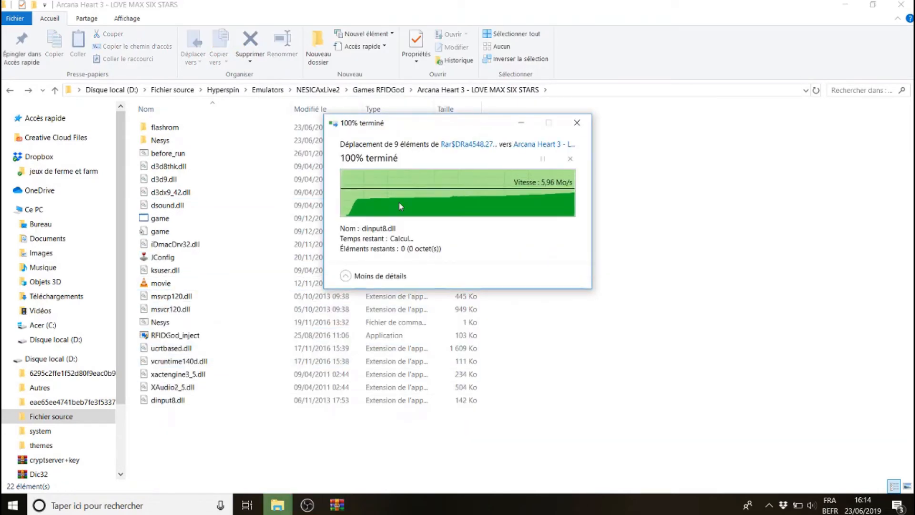
{"action": "left_click", "coordinate": [337, 505]}
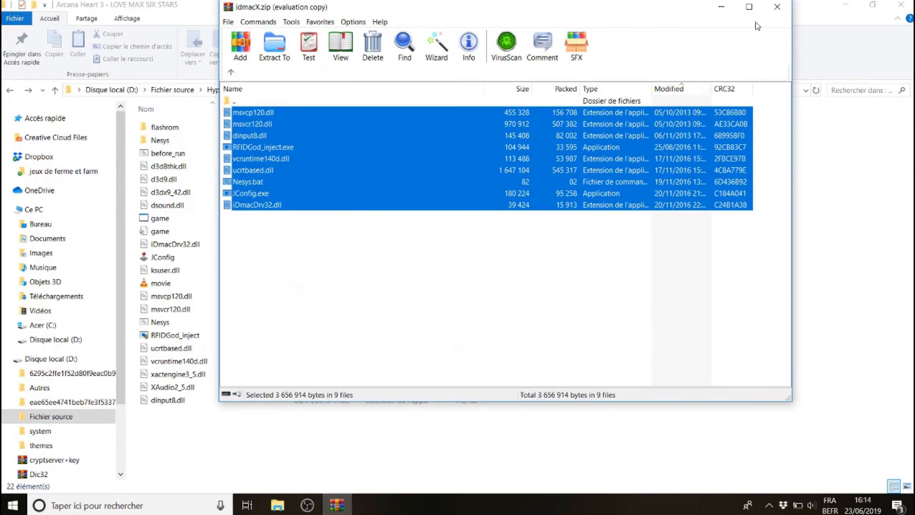
{"action": "left_click", "coordinate": [785, 5]}
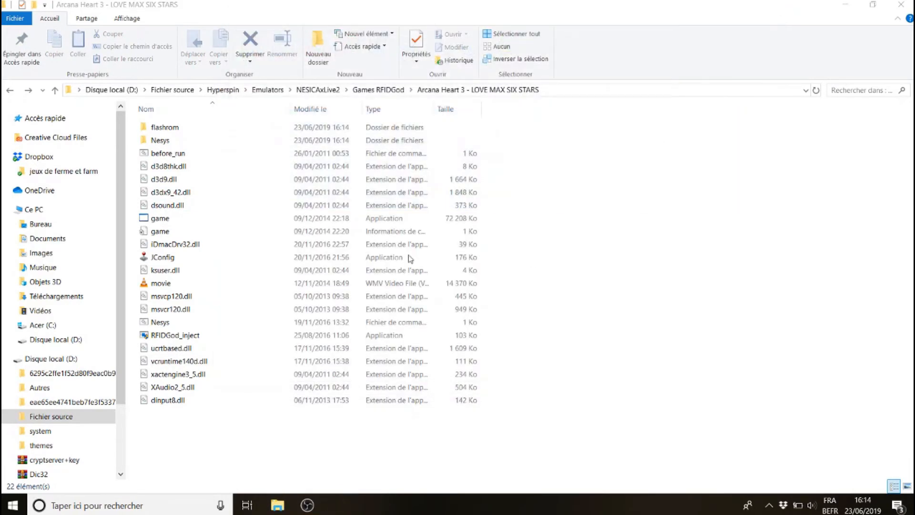
Delete d3d9.dll from the game folder and launch JConfig
{"action": "left_click", "coordinate": [174, 183]}
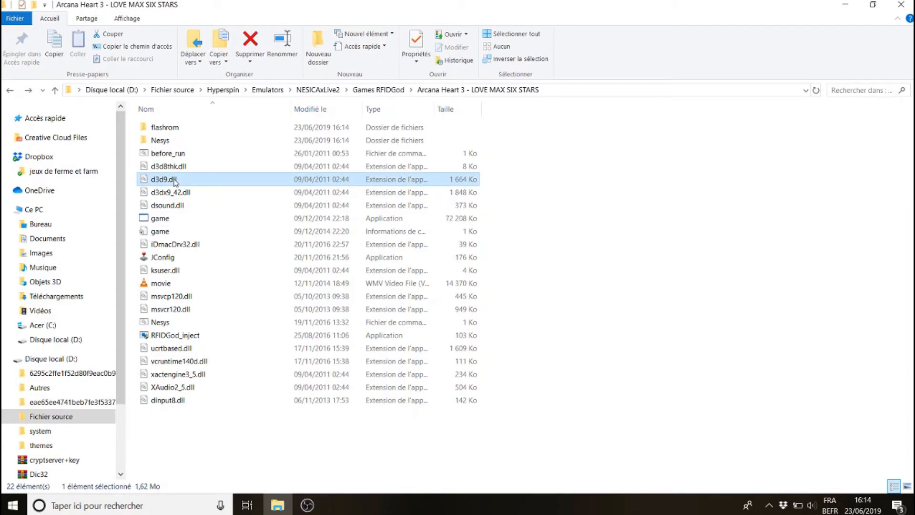
{"action": "key", "text": "Delete"}
{"action": "key", "text": "ctrl+v"}
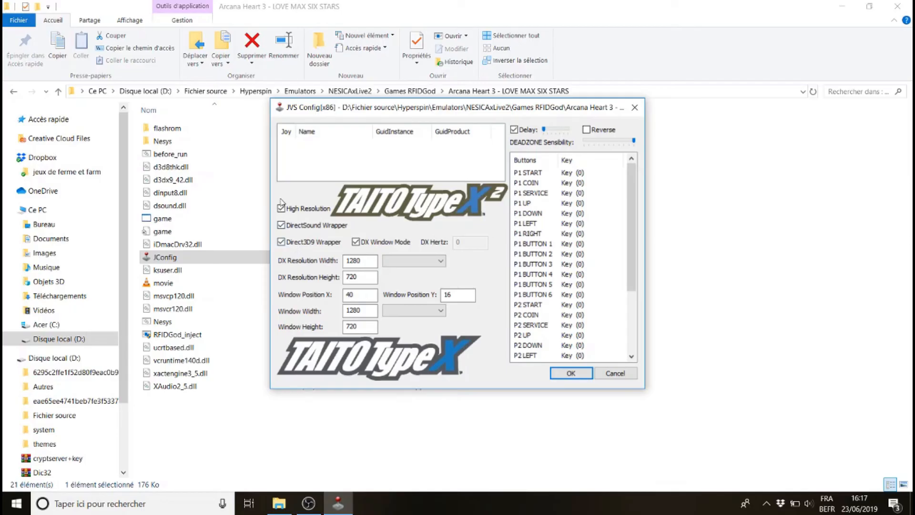
Uncheck High Resolution, DirectSound Wrapper, DX Window Mode and Direct3D9 Wrapper in JConfig
{"action": "left_click", "coordinate": [281, 225]}
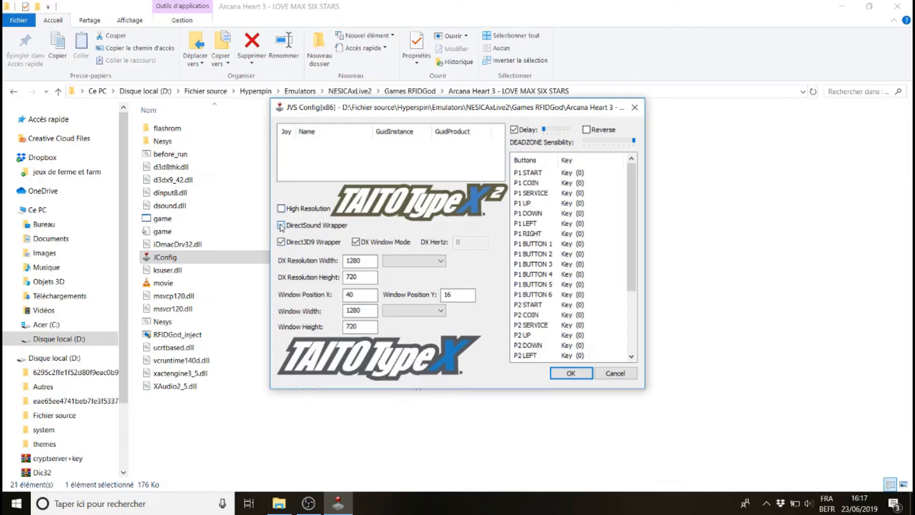
{"action": "left_click", "coordinate": [356, 241]}
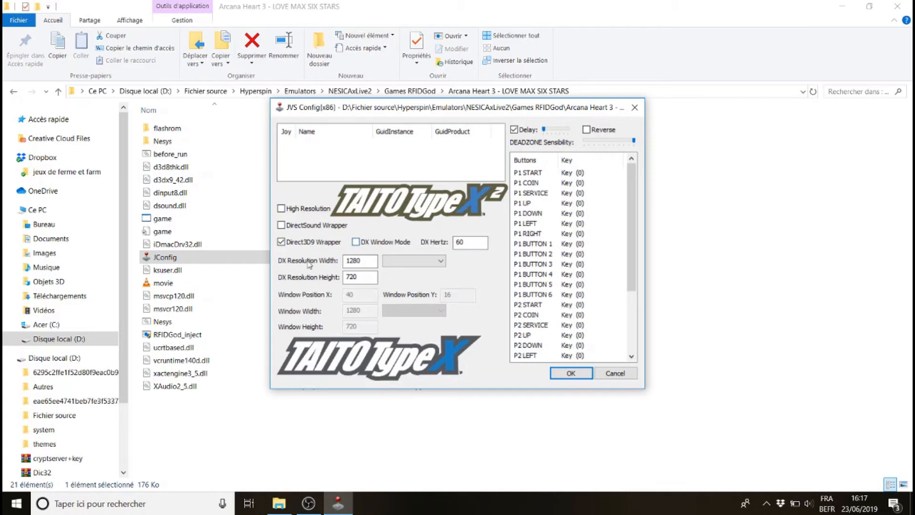
{"action": "left_click", "coordinate": [281, 242]}
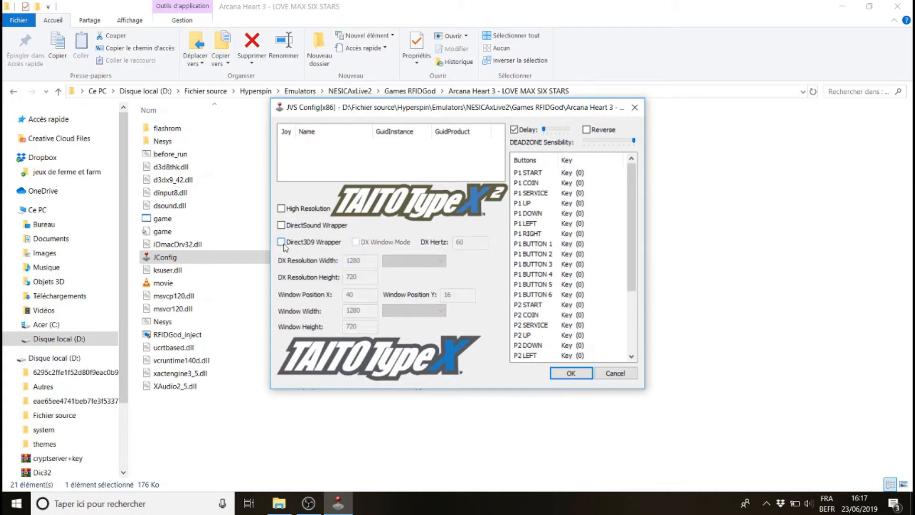
Map P1 START to &, P1 COIN to T and P1 SERVICE to (
{"action": "double_click", "coordinate": [540, 174]}
{"action": "key", "text": "ampersand"}
{"action": "double_click", "coordinate": [538, 185]}
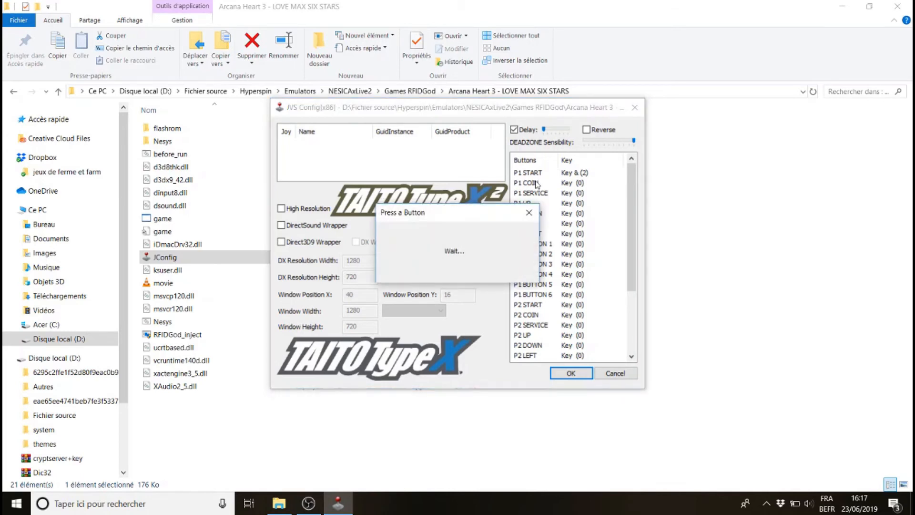
{"action": "key", "text": "t"}
{"action": "double_click", "coordinate": [533, 193]}
{"action": "key", "text": "parenleft"}
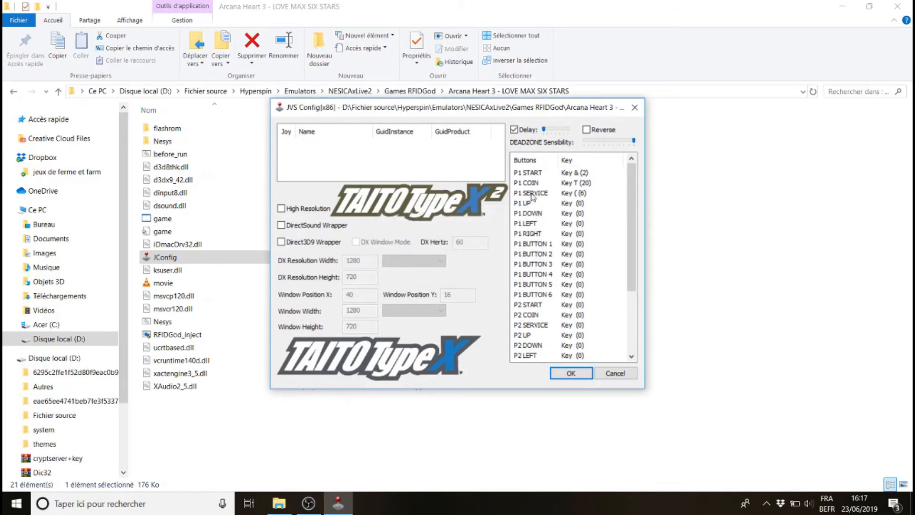
Map P1 UP, P1 DOWN, P1 LEFT and P1 RIGHT to the matching arrow keys
{"action": "double_click", "coordinate": [531, 205]}
{"action": "key", "text": "Up"}
{"action": "double_click", "coordinate": [527, 214]}
{"action": "key", "text": "Down"}
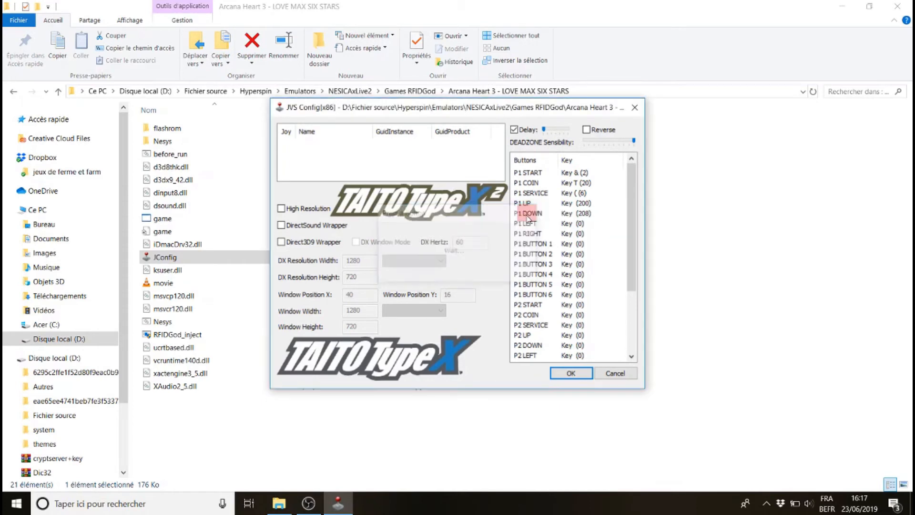
{"action": "double_click", "coordinate": [529, 224]}
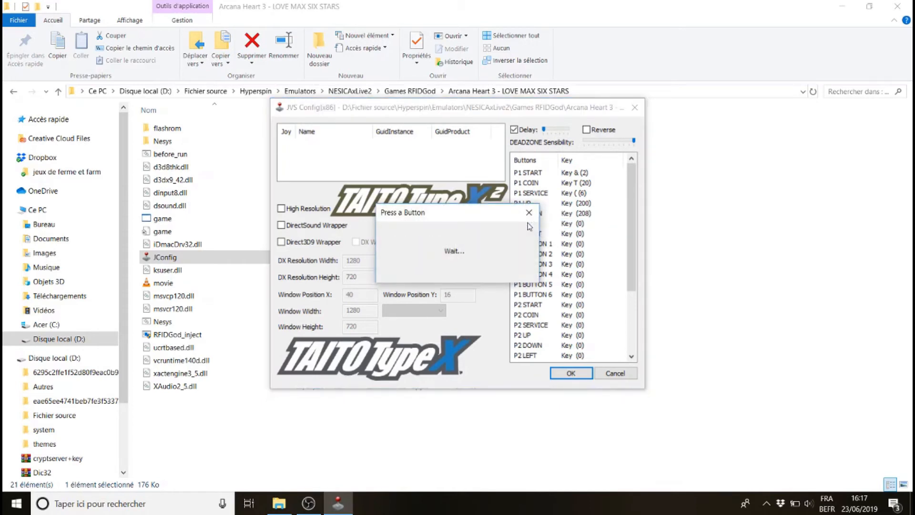
{"action": "key", "text": "Left"}
{"action": "double_click", "coordinate": [527, 235]}
{"action": "key", "text": "Right"}
Map P1 BUTTON 1 to 4 to the keys W, X, Q and S respectively
{"action": "double_click", "coordinate": [528, 244]}
{"action": "key", "text": "w"}
{"action": "double_click", "coordinate": [531, 254]}
{"action": "key", "text": "x"}
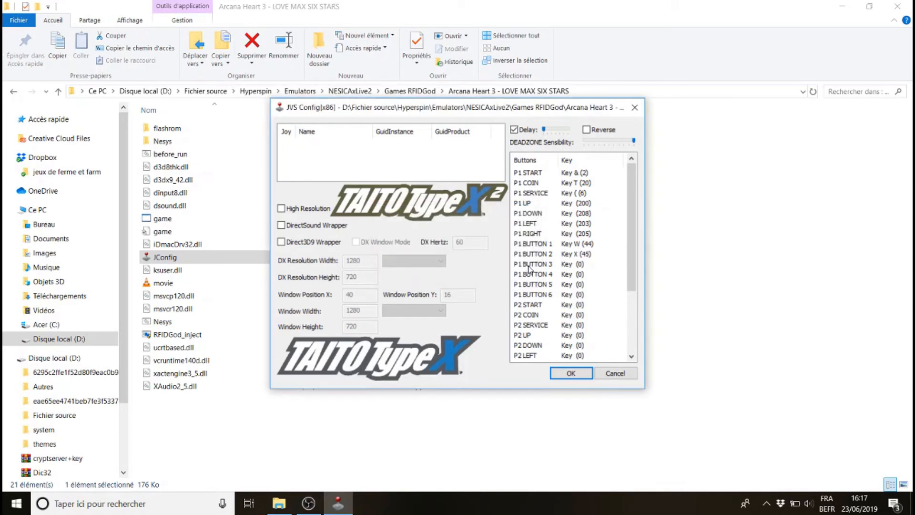
{"action": "double_click", "coordinate": [528, 265]}
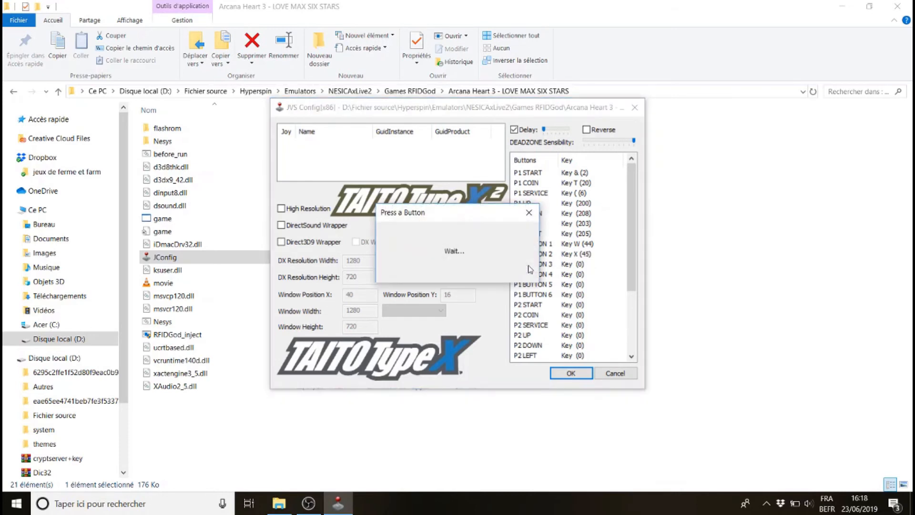
{"action": "key", "text": "q"}
{"action": "double_click", "coordinate": [530, 275]}
{"action": "key", "text": "s"}
Map P1 BUTTON 5 to A, and P2 START and P1 BUTTON 6 to Z
{"action": "double_click", "coordinate": [529, 286]}
{"action": "key", "text": "a"}
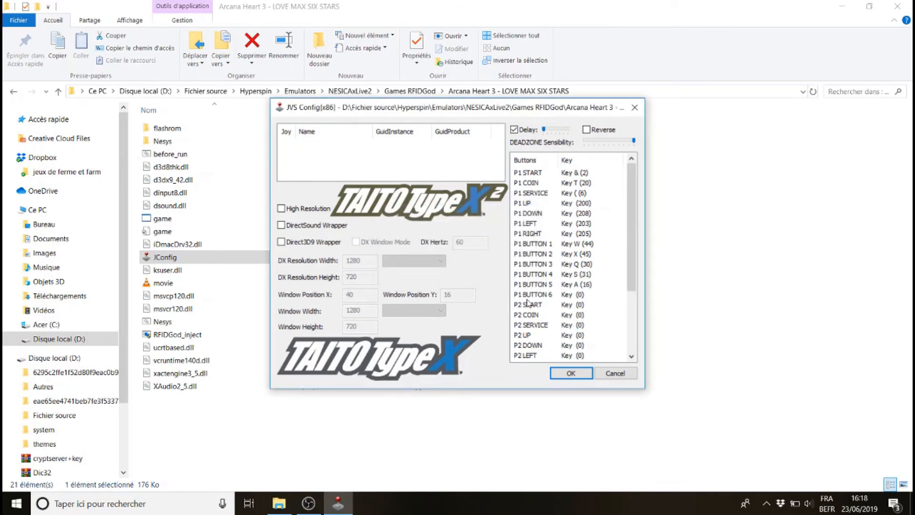
{"action": "double_click", "coordinate": [527, 300]}
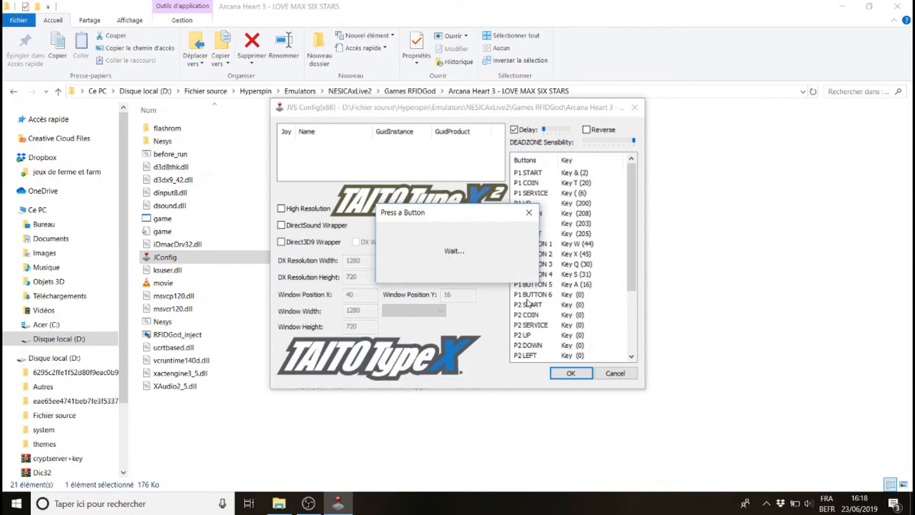
{"action": "key", "text": "z"}
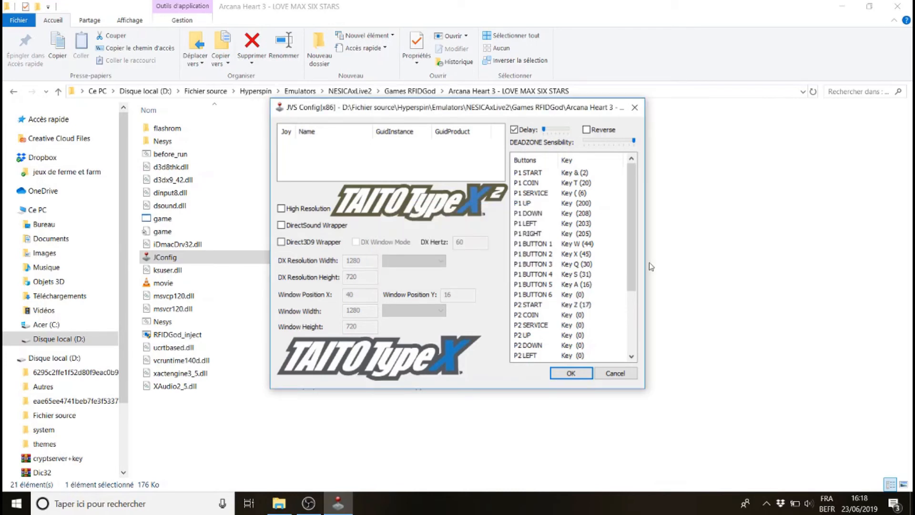
{"action": "double_click", "coordinate": [537, 299]}
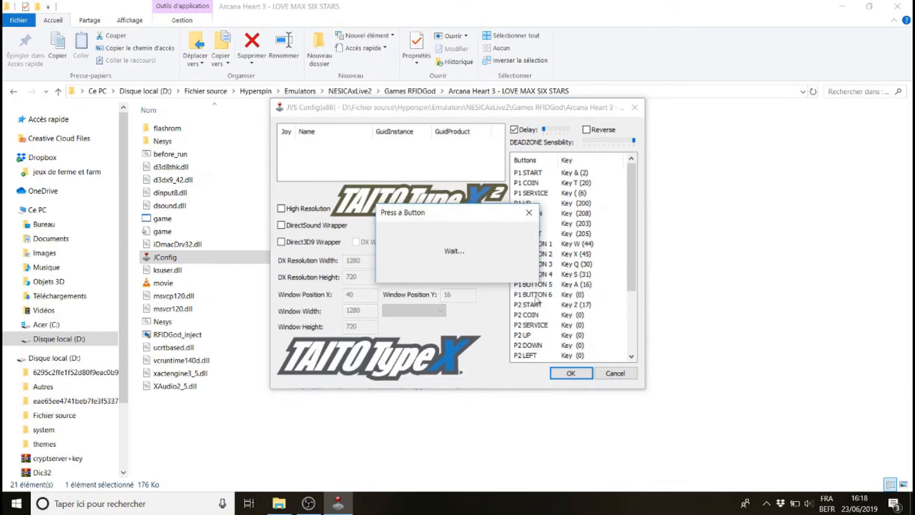
{"action": "key", "text": "z"}
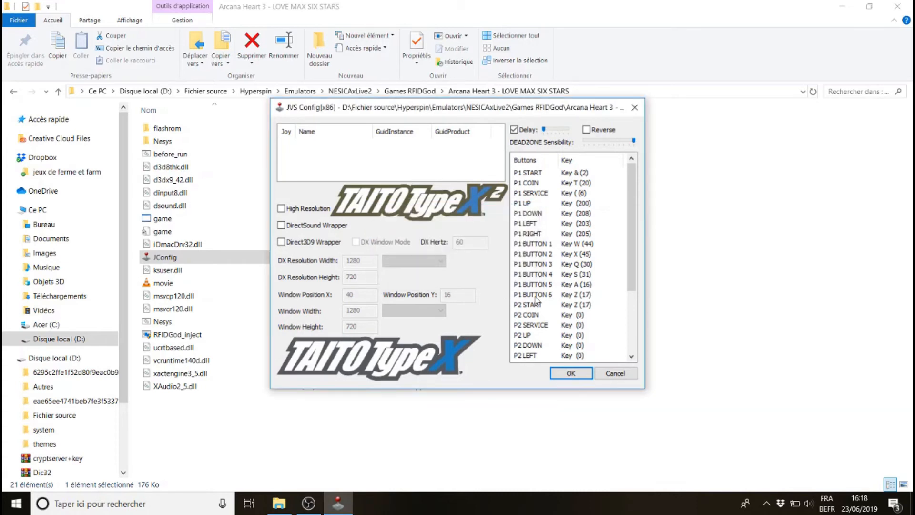
Map P2 START to è and the EXIT button to Space
{"action": "double_click", "coordinate": [532, 305]}
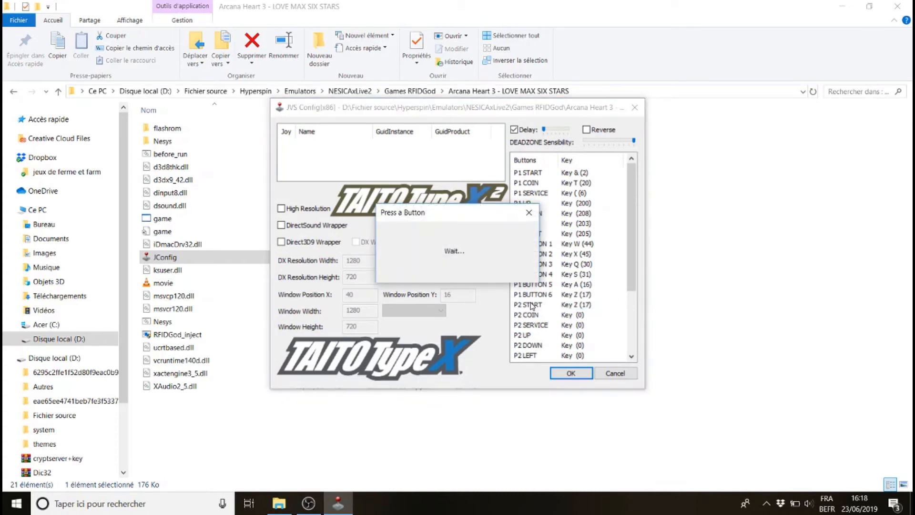
{"action": "key", "text": "egrave"}
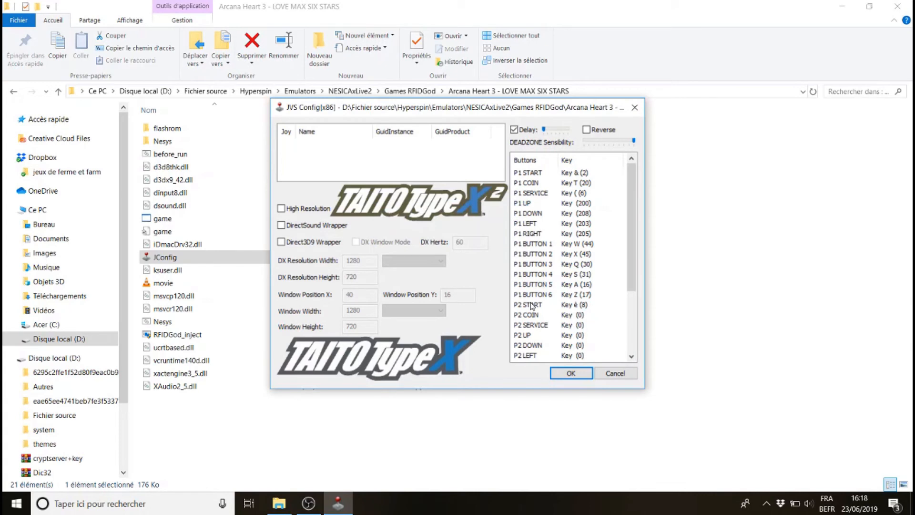
{"action": "left_click_drag", "start_coordinate": [634, 267], "coordinate": [634, 328]}
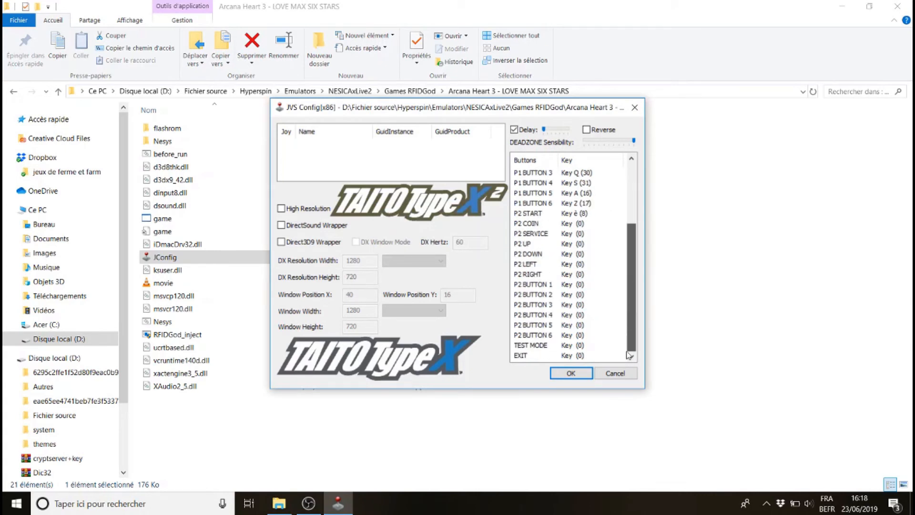
{"action": "double_click", "coordinate": [547, 357]}
{"action": "key", "text": "space"}
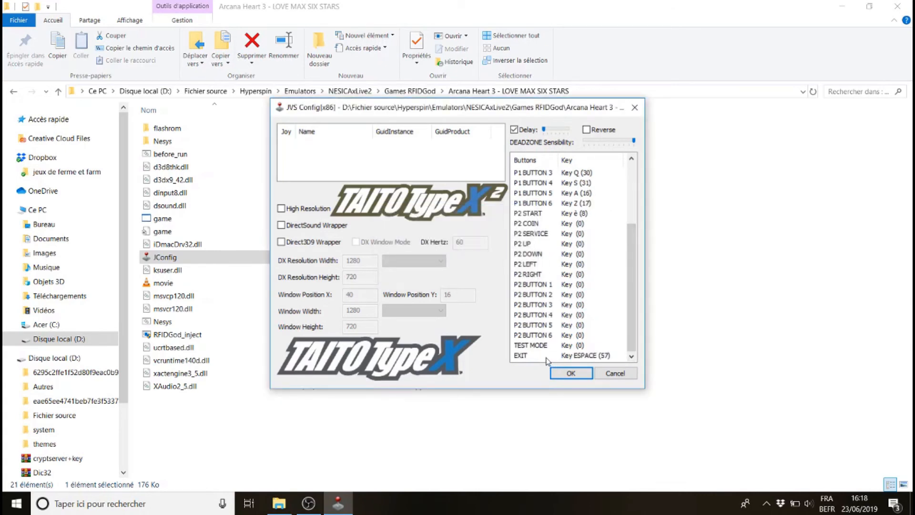
Save the JConfig key mapping and close the configuration window
{"action": "left_click", "coordinate": [574, 377]}
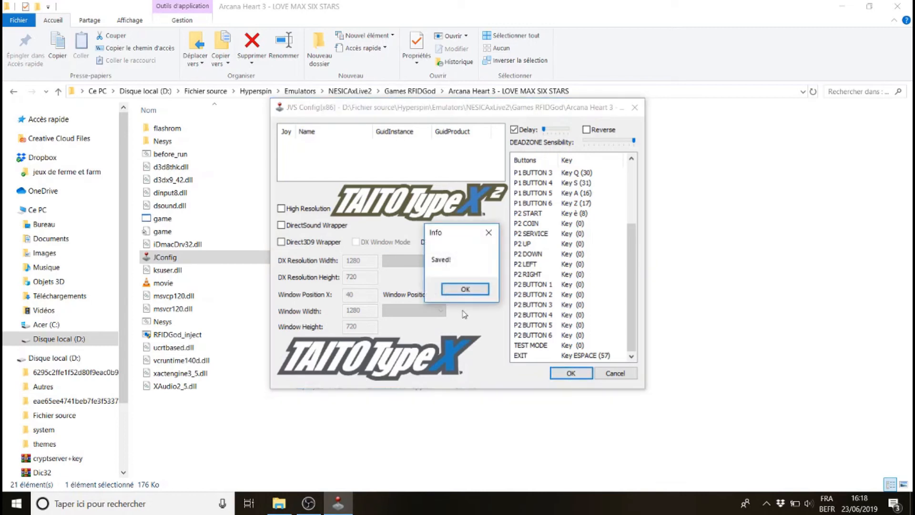
{"action": "left_click", "coordinate": [454, 296]}
{"action": "left_click", "coordinate": [615, 373]}
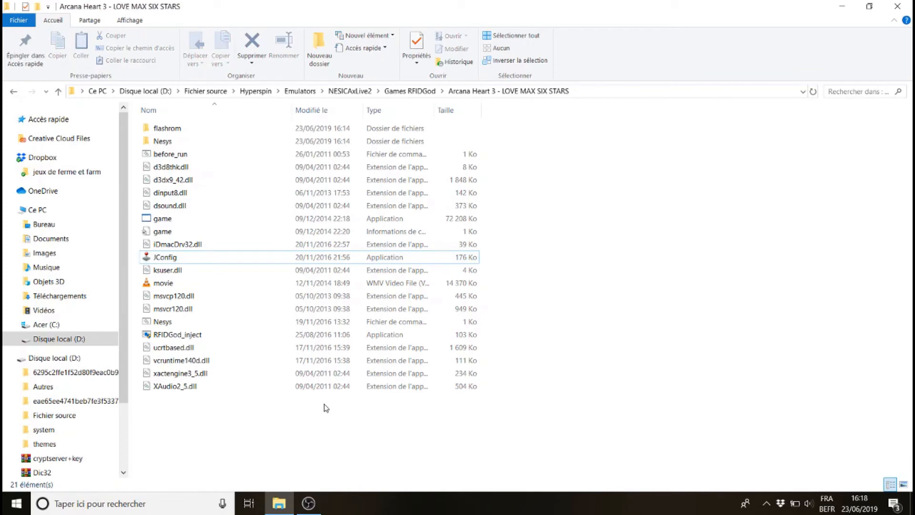
Open User Account Control settings and set notifications to Ne jamais m'avertir
{"action": "left_click", "coordinate": [194, 335]}
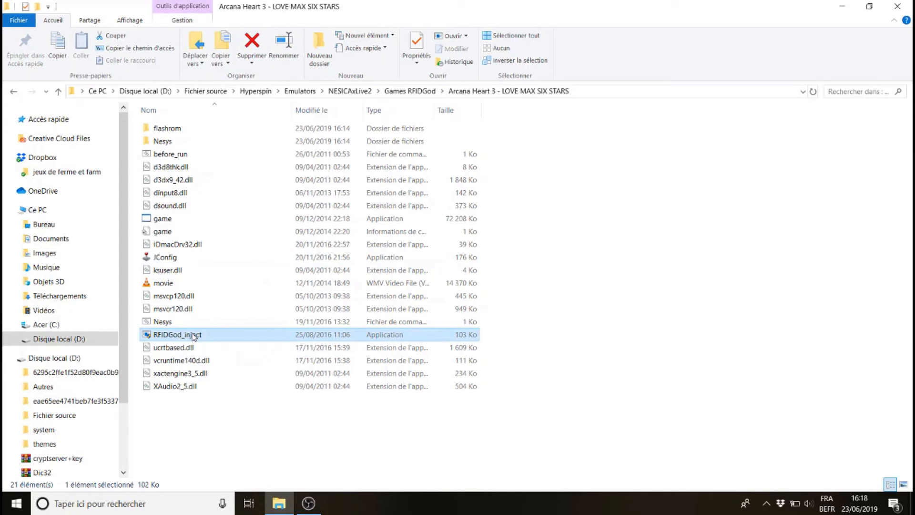
{"action": "left_click", "coordinate": [86, 504]}
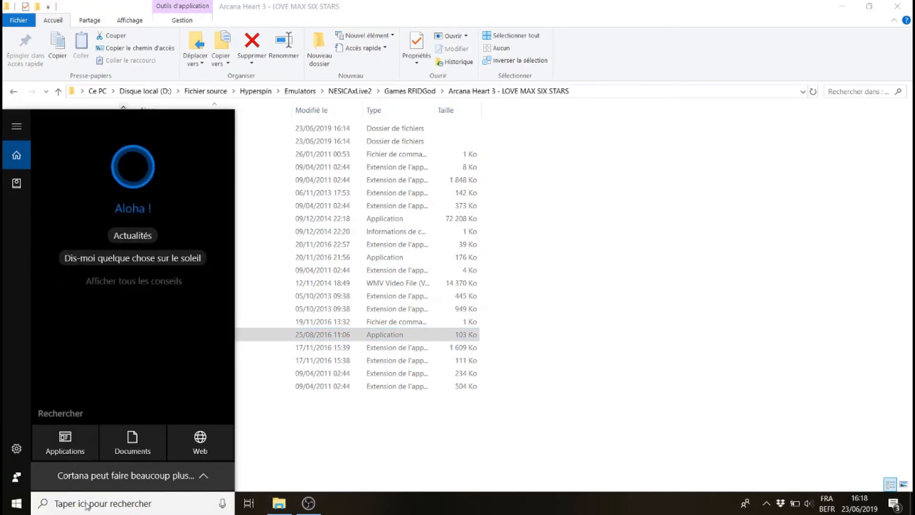
{"action": "type", "text": "uac"}
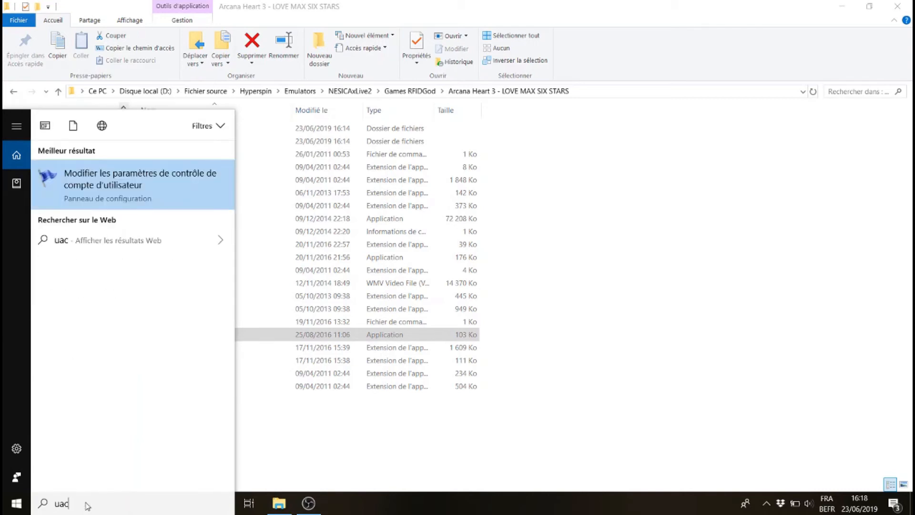
{"action": "left_click", "coordinate": [104, 189]}
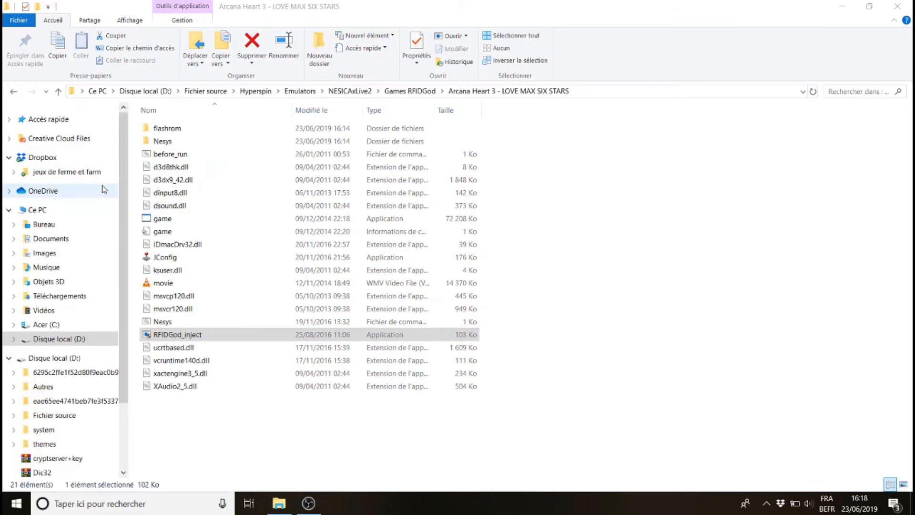
{"action": "left_click", "coordinate": [321, 235]}
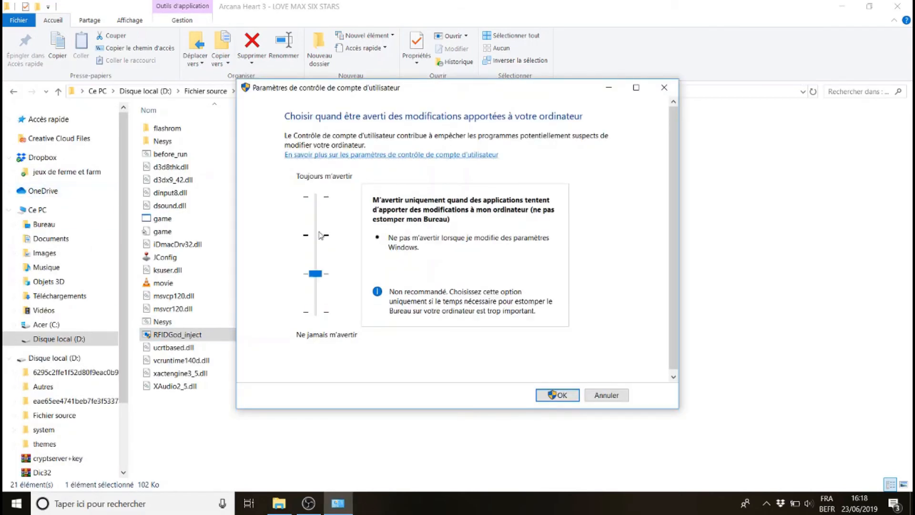
{"action": "left_click", "coordinate": [321, 235]}
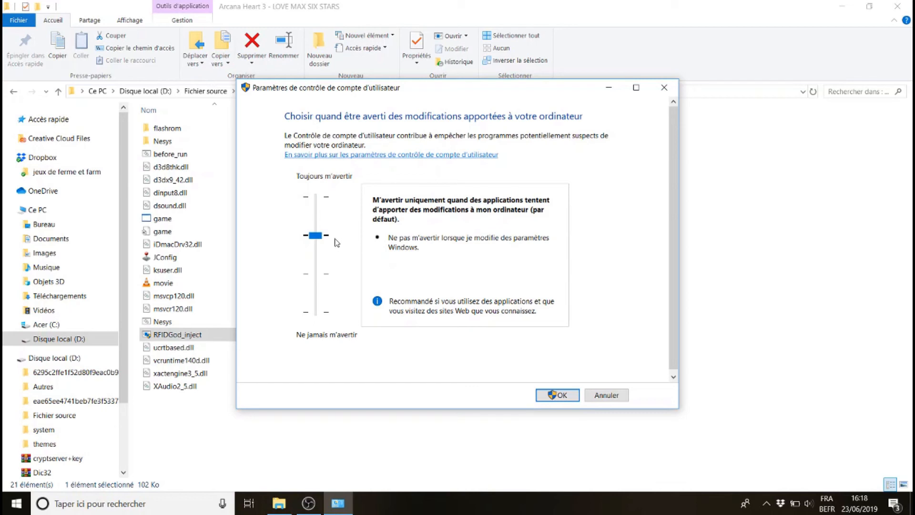
{"action": "left_click_drag", "start_coordinate": [327, 239], "coordinate": [321, 322]}
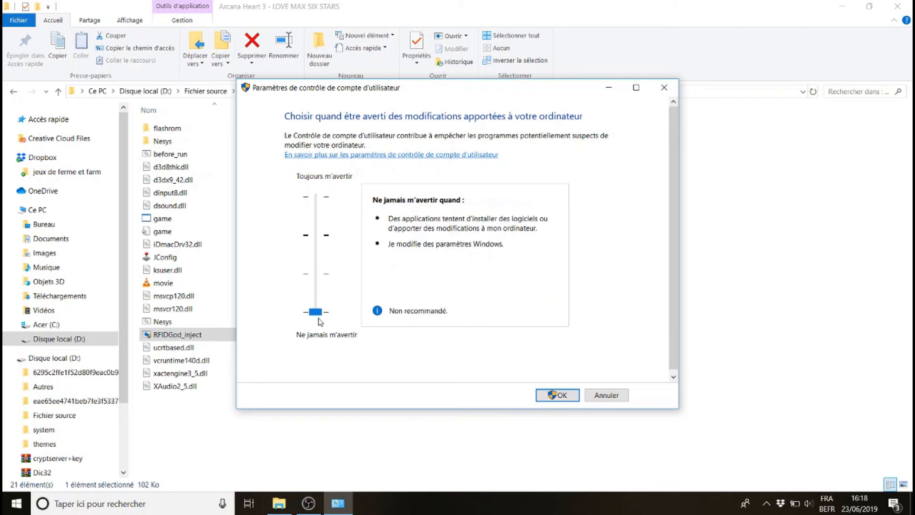
{"action": "left_click", "coordinate": [562, 398]}
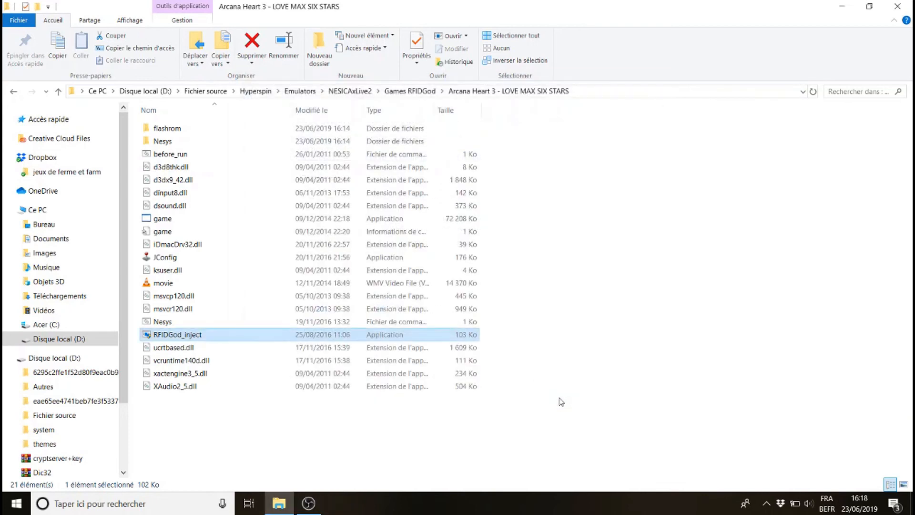
Launch RFIDGod_inject to start Arcana Heart 3 and begin a game from the title screen
{"action": "left_click", "coordinate": [346, 437]}
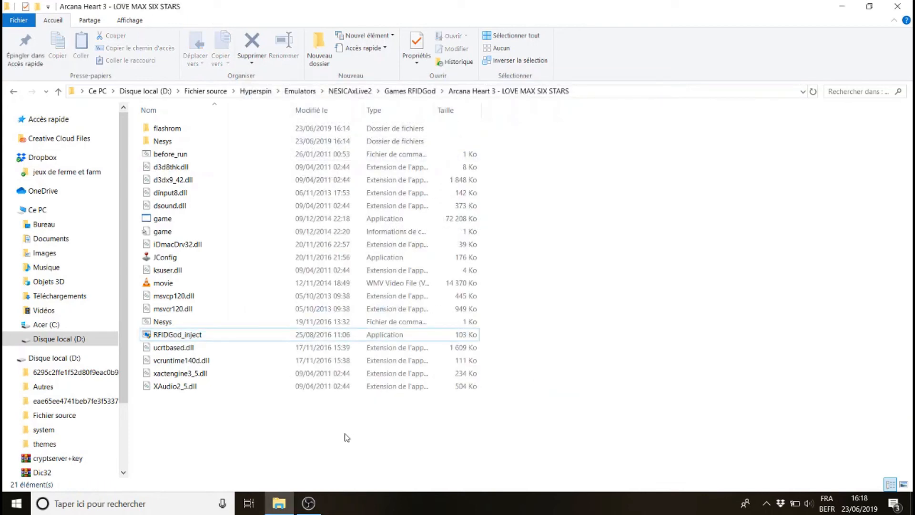
{"action": "left_click", "coordinate": [171, 336]}
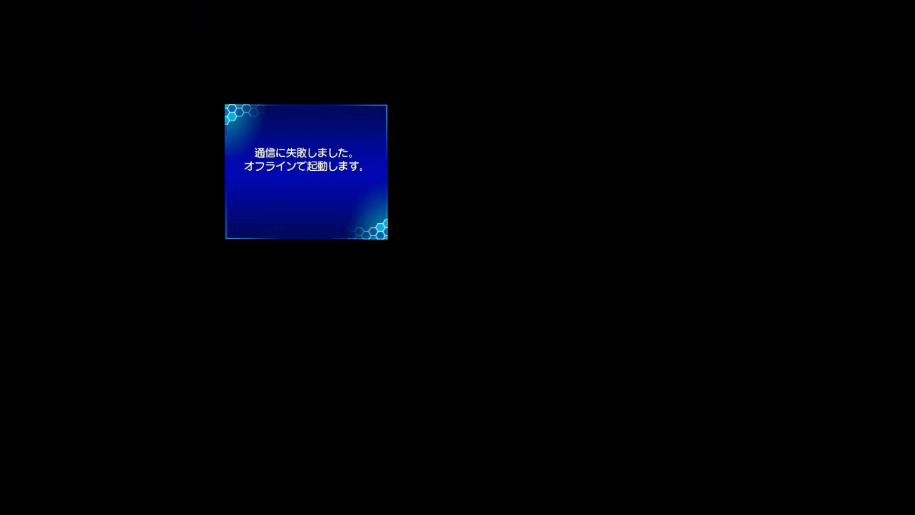
{"action": "key", "text": "5"}
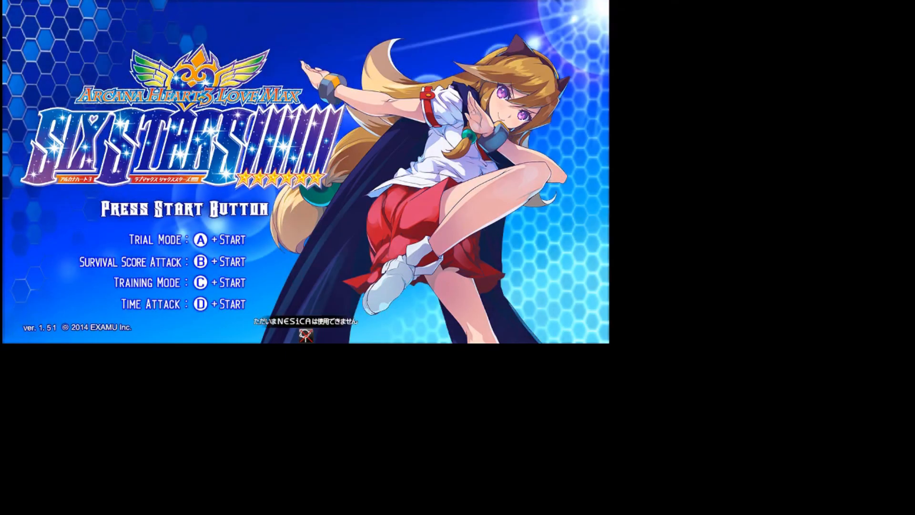
{"action": "key", "text": "1"}
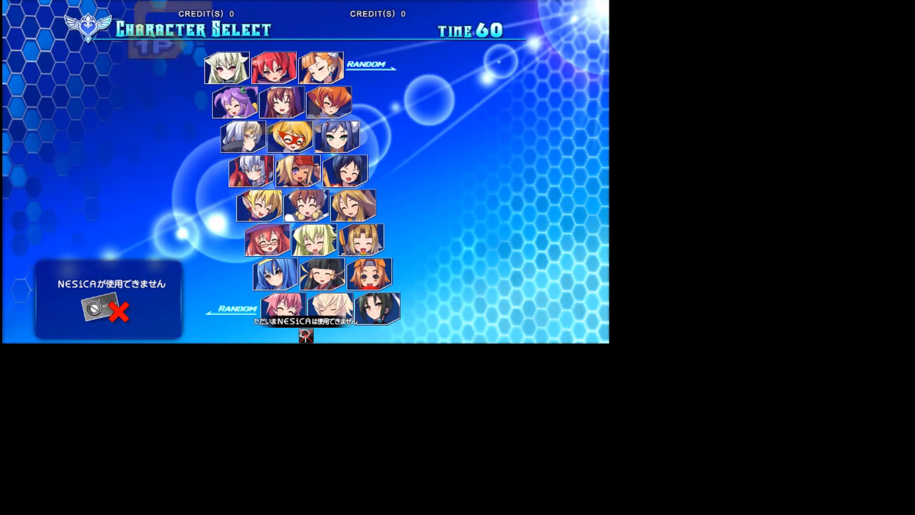
Pick a character and arcana and advance through the story screens to Stage 1
{"action": "key", "text": "Down"}
{"action": "key", "text": "Right"}
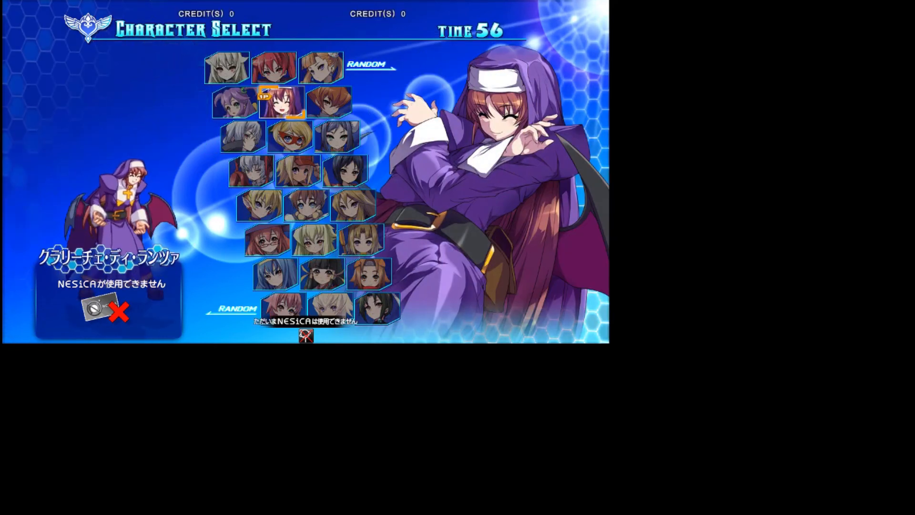
{"action": "key", "text": "Left"}
{"action": "key", "text": "Return"}
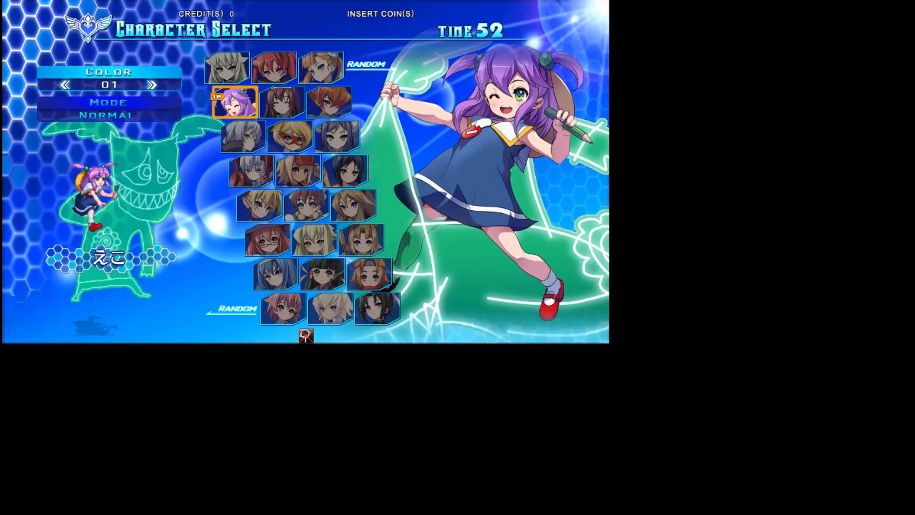
{"action": "key", "text": "Right"}
{"action": "key", "text": "Left"}
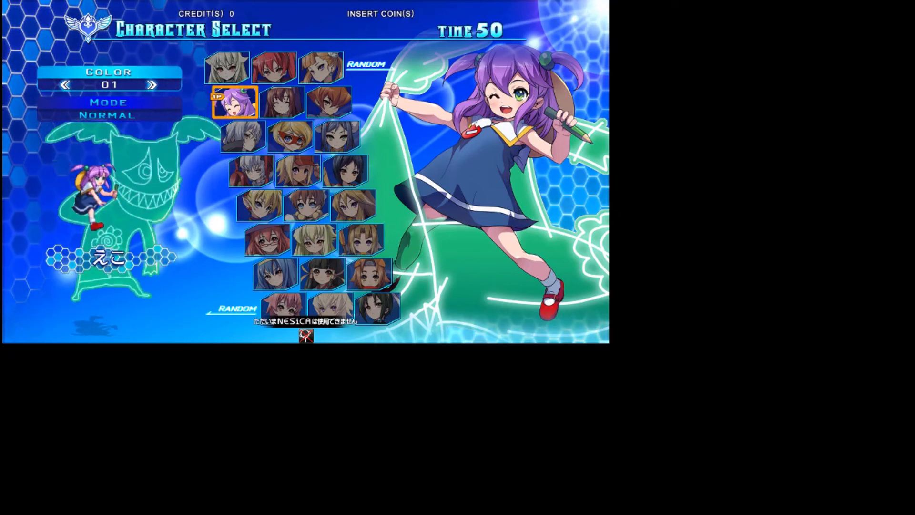
{"action": "key", "text": "Return"}
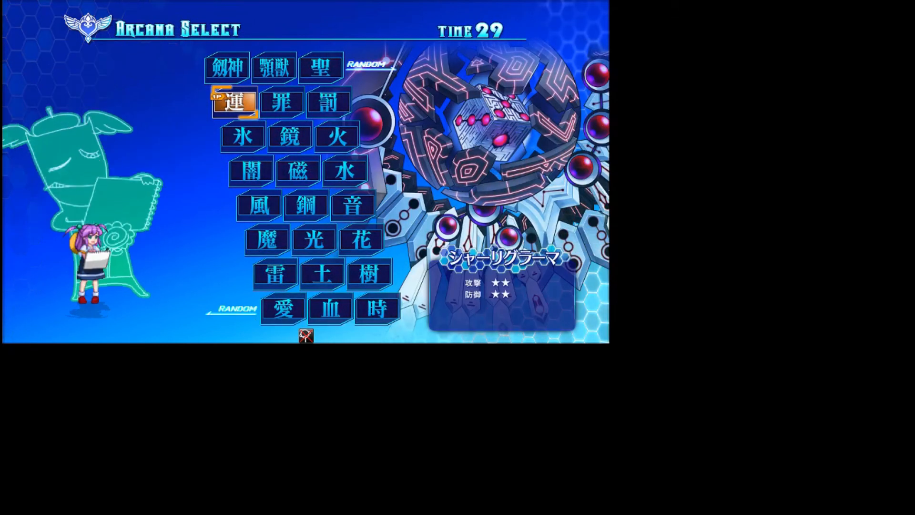
{"action": "key", "text": "Return"}
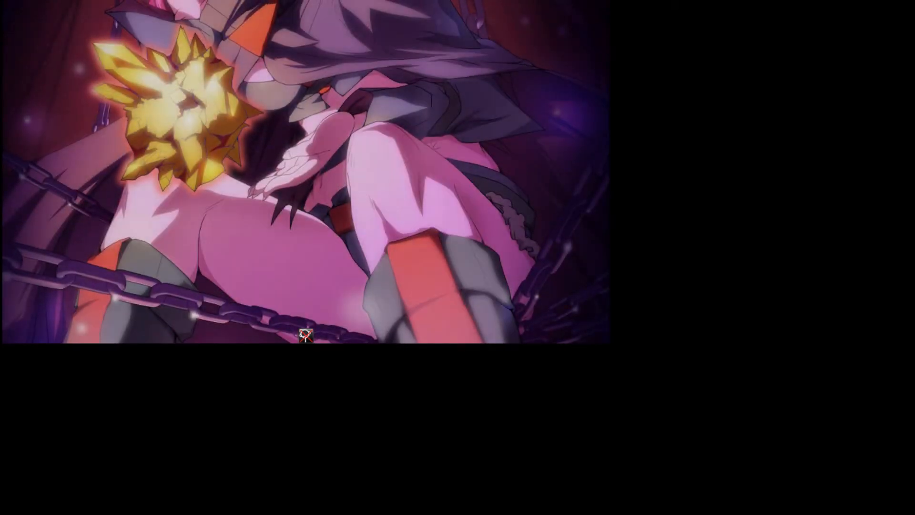
{"action": "key", "text": "Return"}
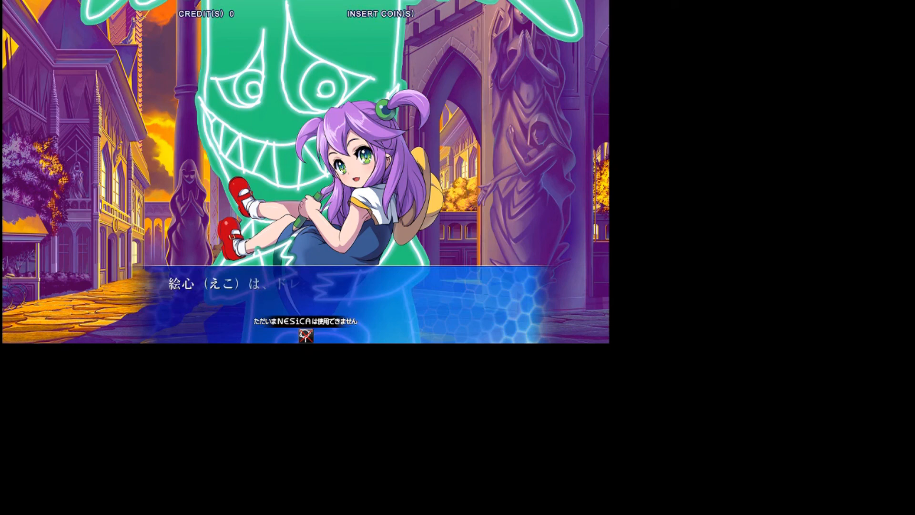
{"action": "key", "text": "Return"}
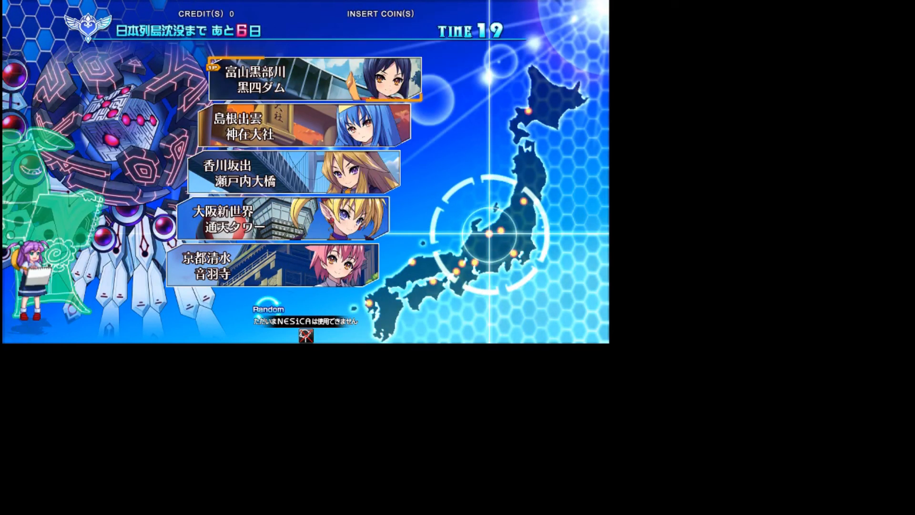
{"action": "key", "text": "Return"}
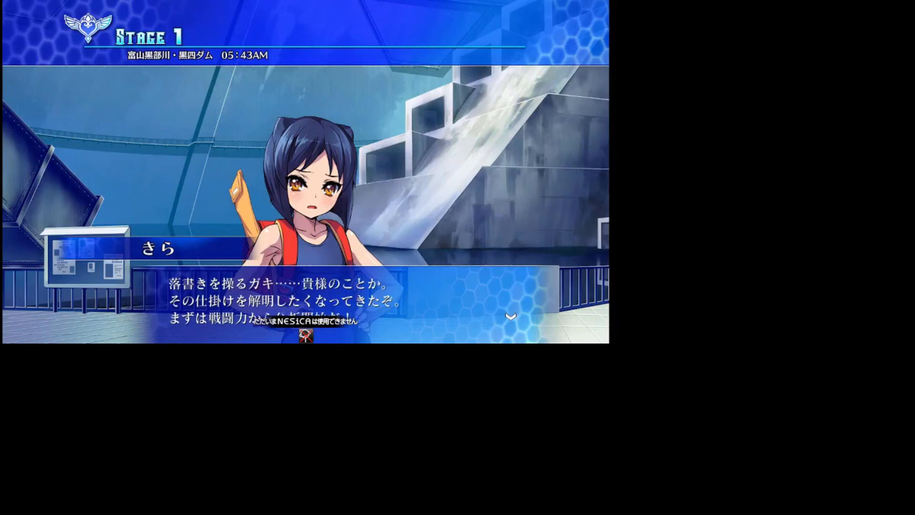
{"action": "key", "text": "Return"}
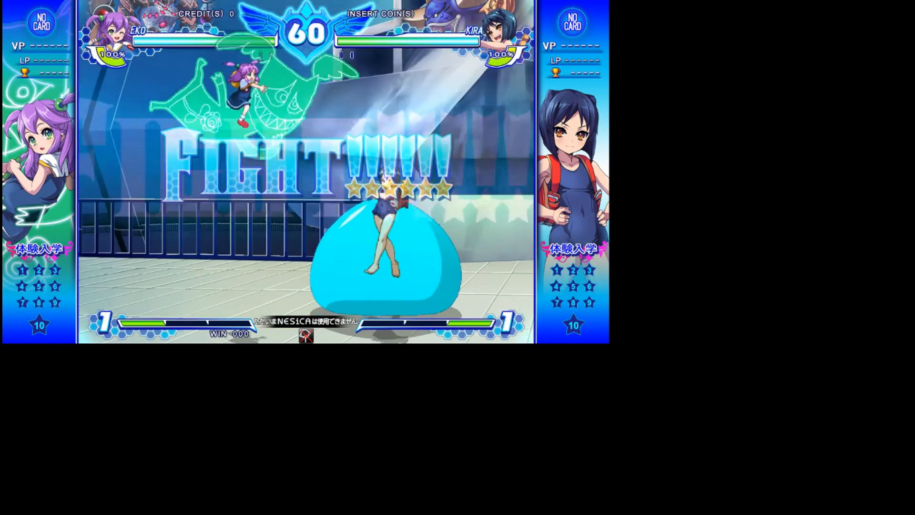
Test the controls briefly in the fight and quit the game
{"action": "key", "text": "Up"}
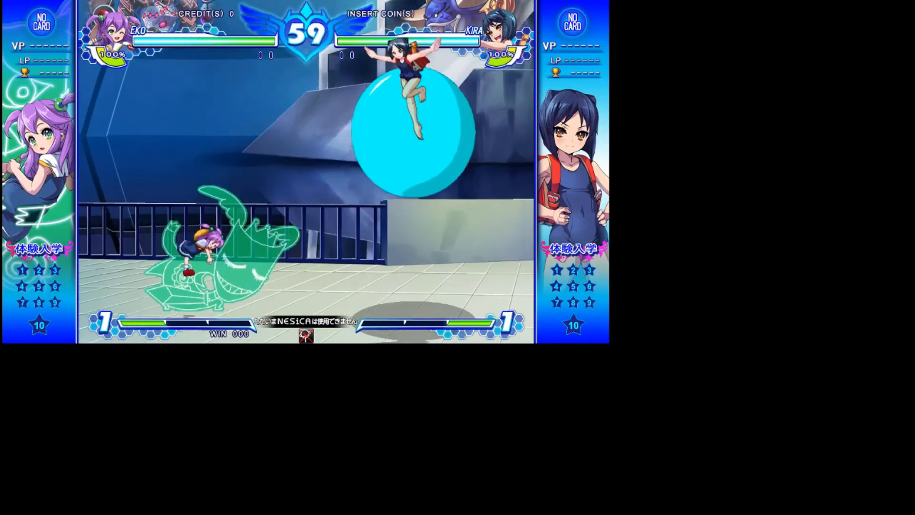
{"action": "key", "text": "Up"}
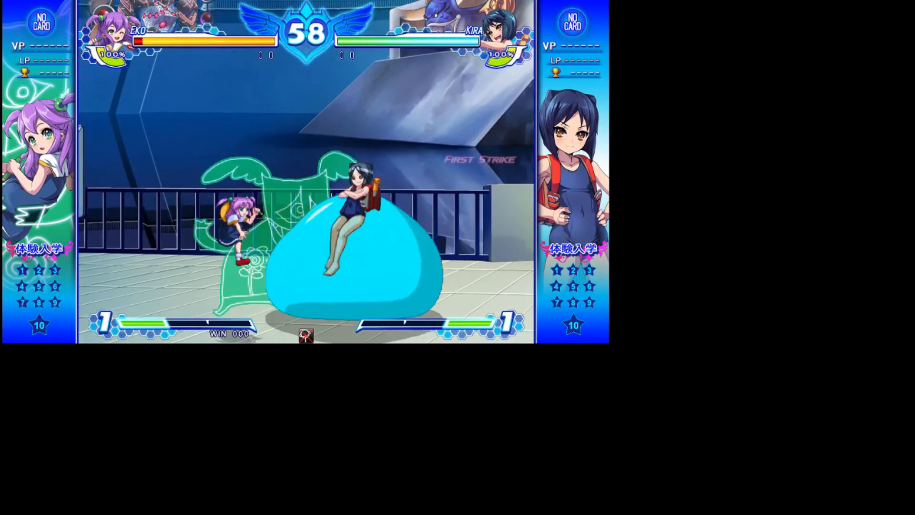
{"action": "key", "text": "z"}
{"action": "key", "text": "z"}
{"action": "key", "text": "z"}
{"action": "key", "text": "Up"}
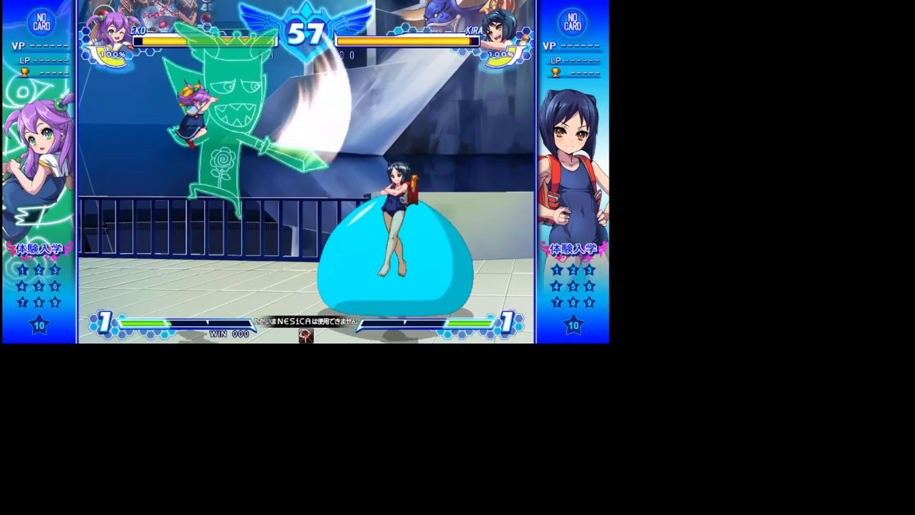
{"action": "key", "text": "Up"}
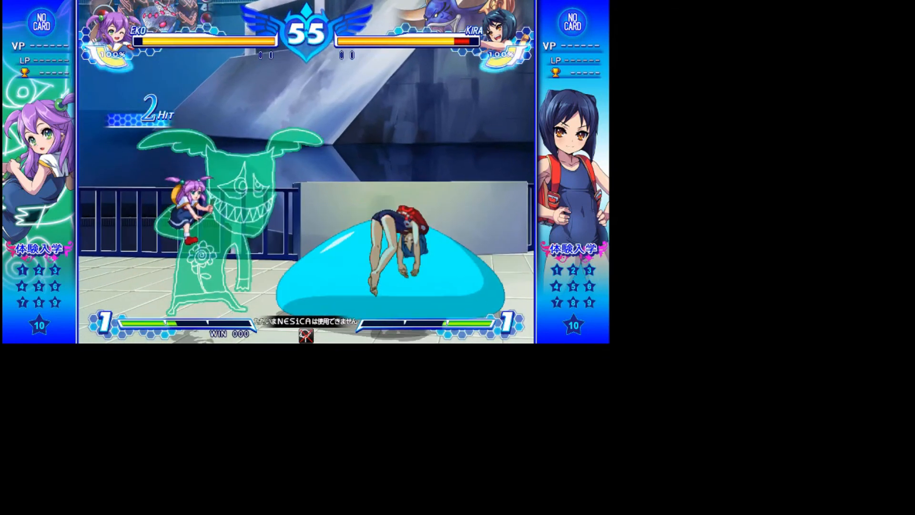
{"action": "key", "text": "Escape"}
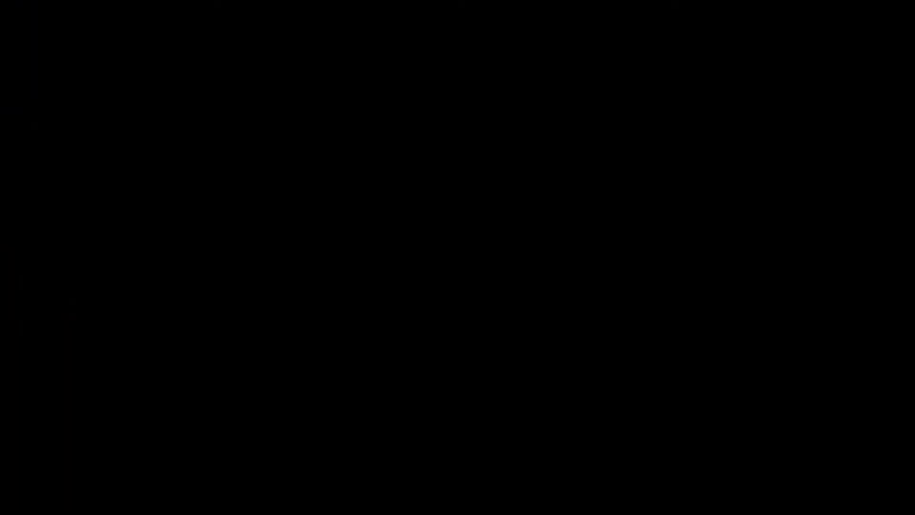